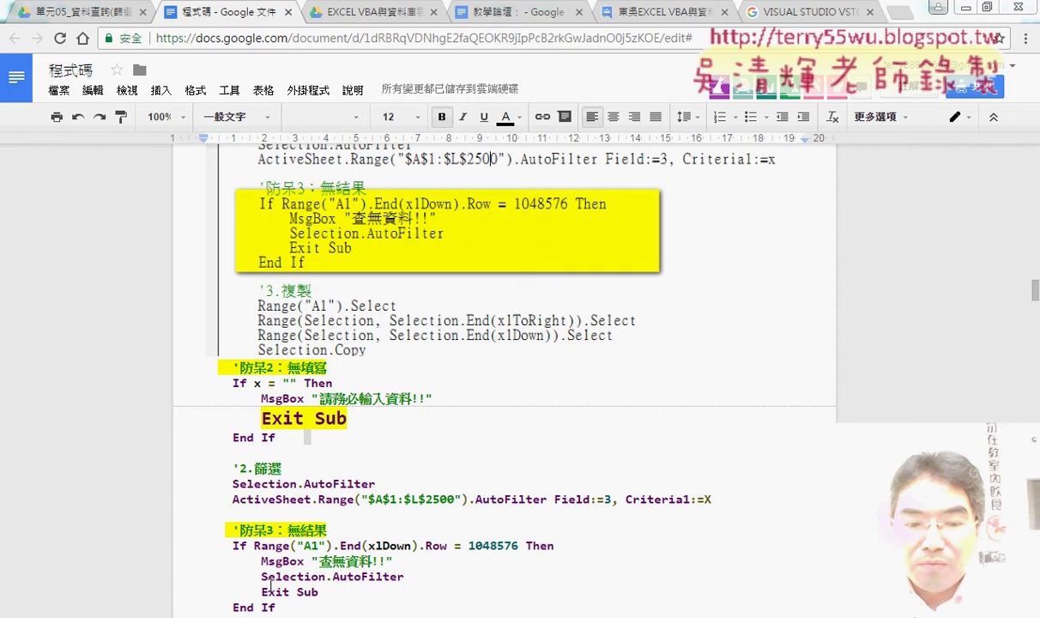
# Bring the 篩選業務 macro forward over the notes and select the 防呆2 through Next lines
pyautogui.click(309, 515)
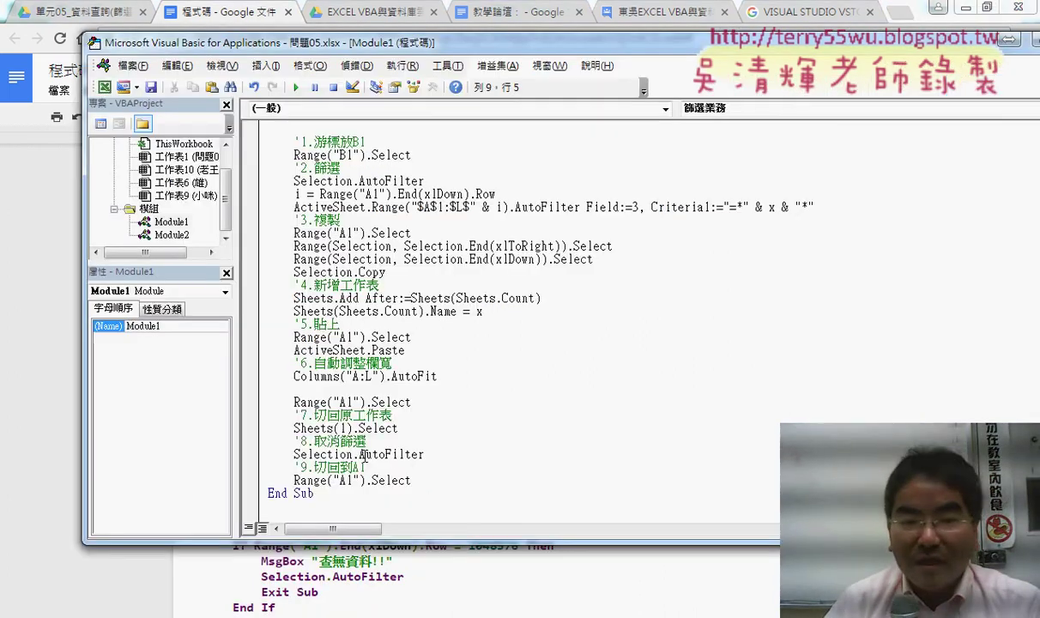
pyautogui.scroll(4, 453, 290)
pyautogui.scroll(4, 452, 290)
pyautogui.scroll(1, 453, 288)
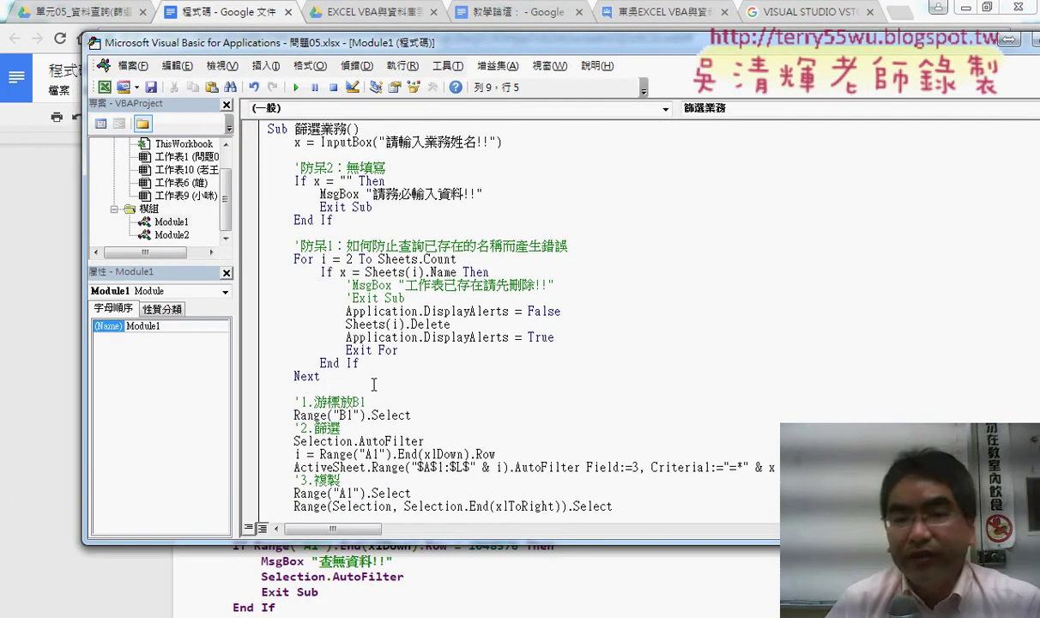
pyautogui.moveTo(321, 376); pyautogui.dragTo(250, 174)
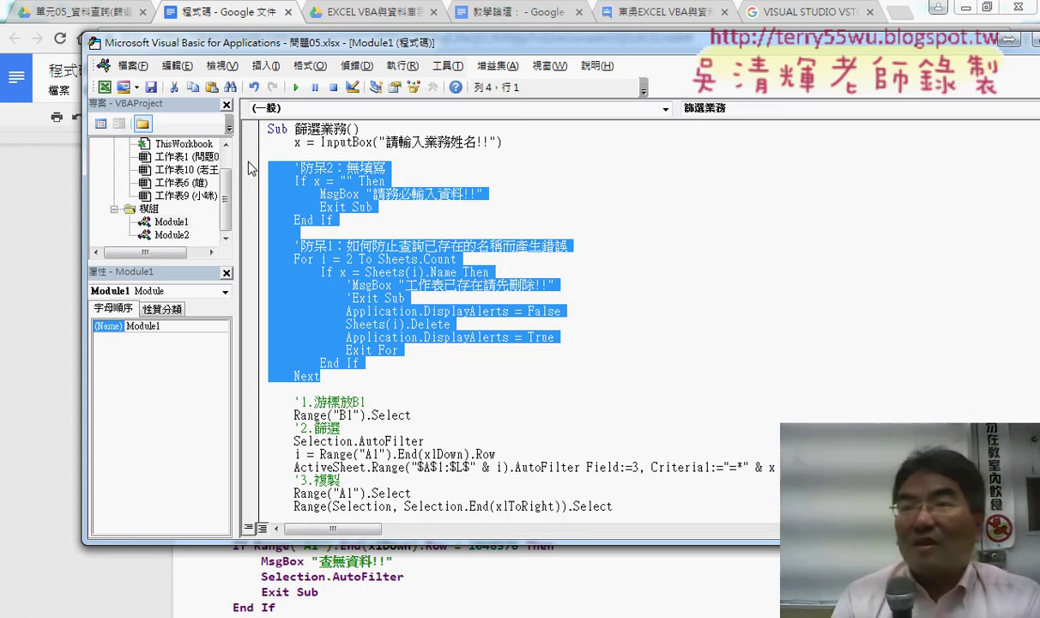
pyautogui.click(370, 375)
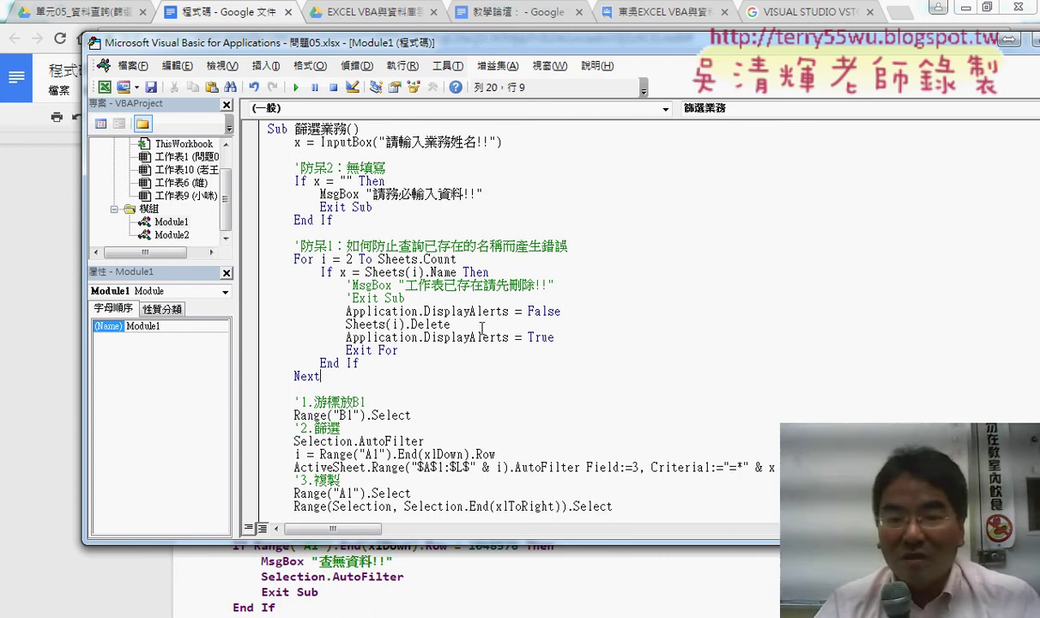
# Insert blank lines after the ActiveSheet.Range AutoFilter statement
pyautogui.scroll(-2, 424, 350)
pyautogui.scroll(-1, 429, 352)
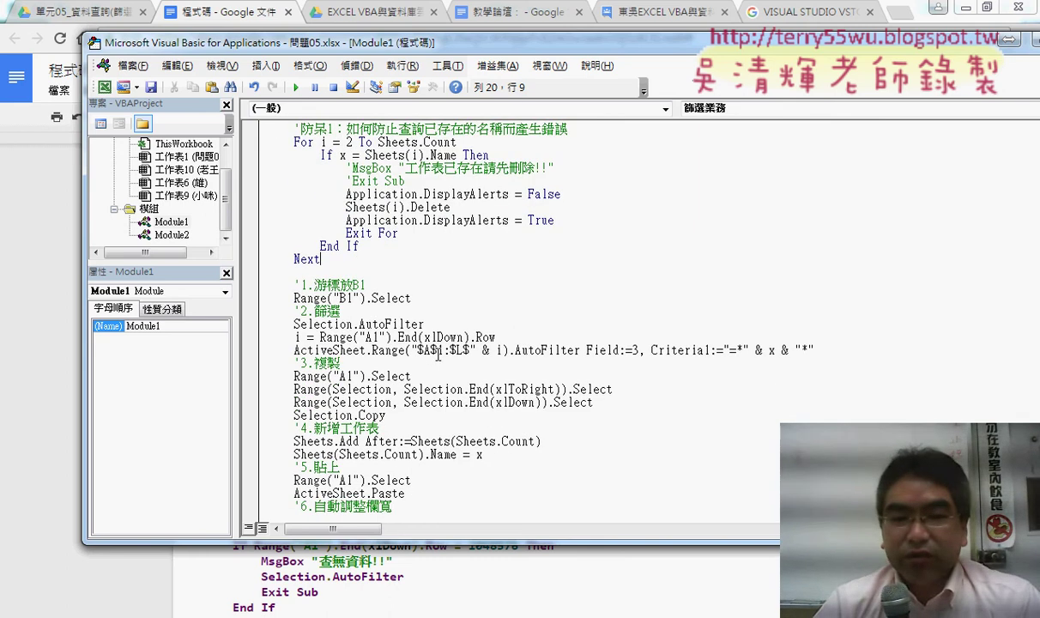
pyautogui.scroll(-3, 434, 353)
pyautogui.scroll(-1, 438, 354)
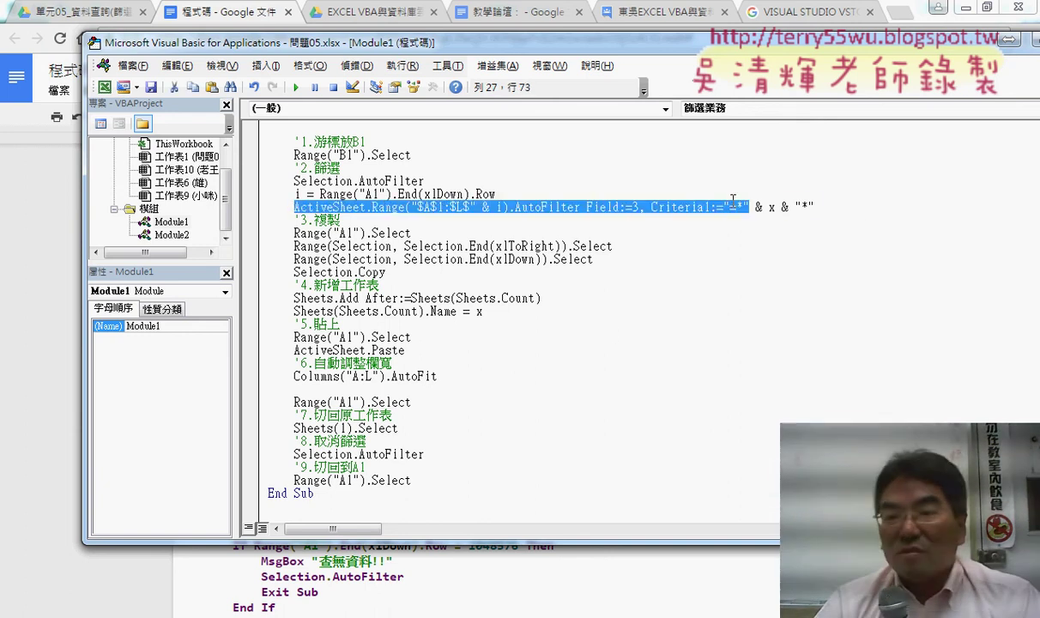
pyautogui.moveTo(292, 208); pyautogui.dragTo(864, 206)
pyautogui.click(866, 207)
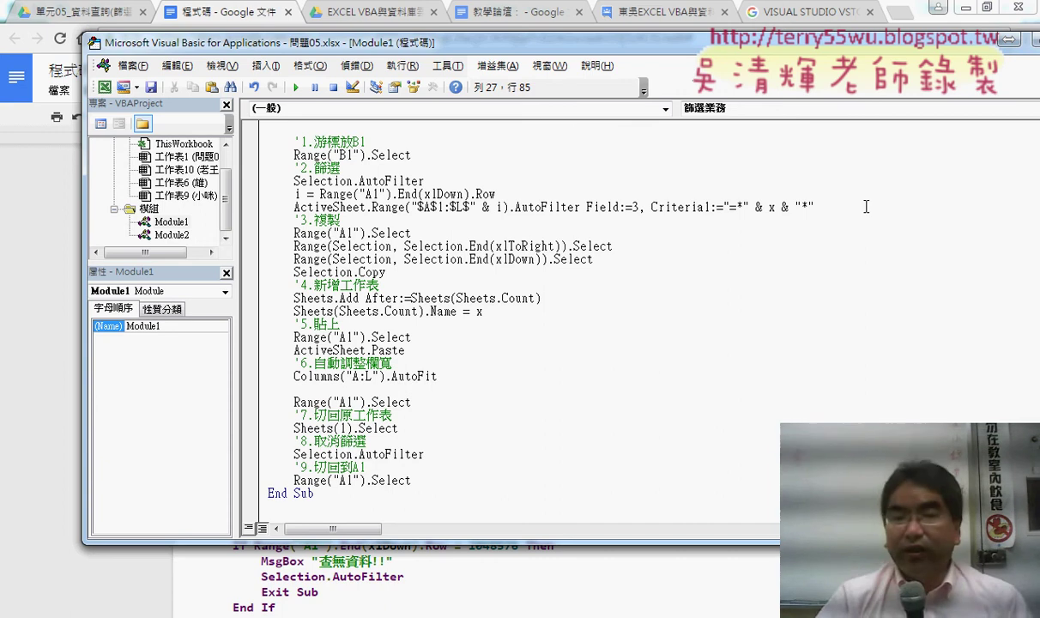
pyautogui.press('Return')
pyautogui.press('Return')
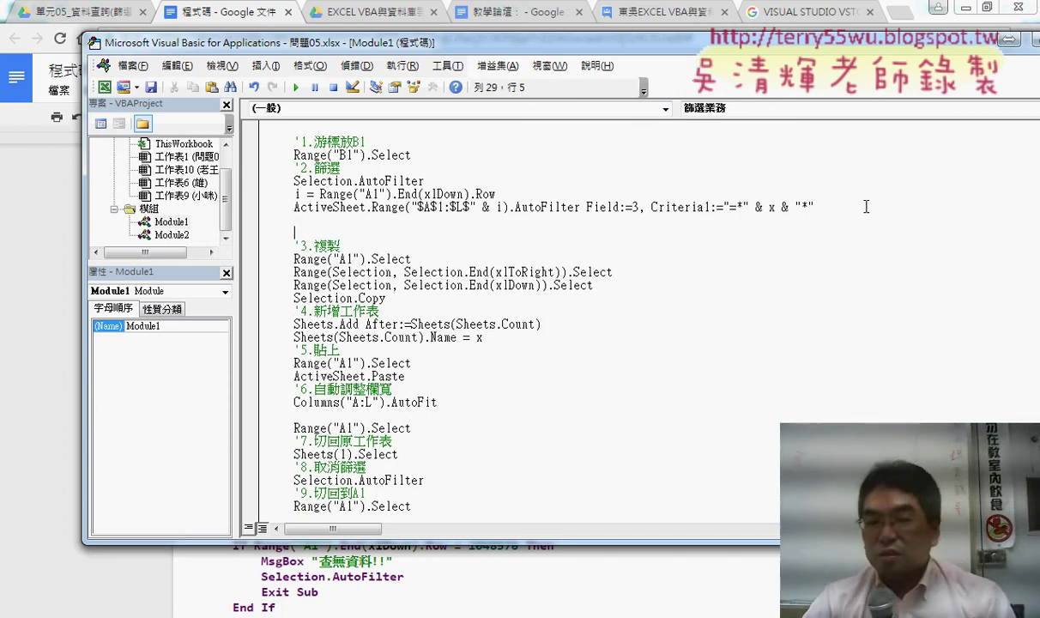
# Review the first guard block and its commented-out message line
pyautogui.scroll(3, 866, 207)
pyautogui.scroll(3, 866, 207)
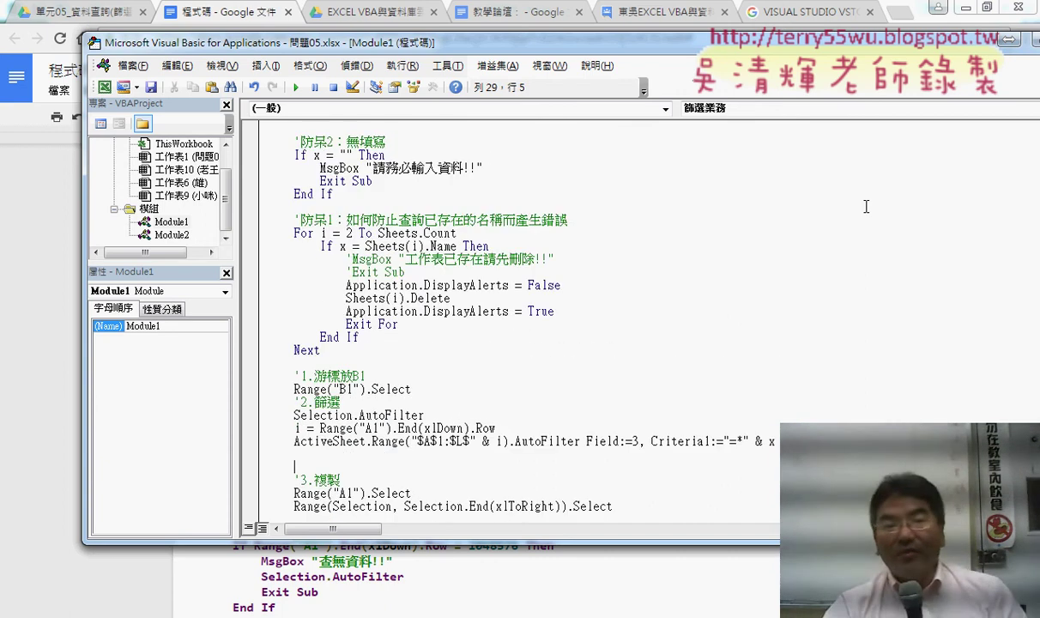
pyautogui.click(386, 167)
pyautogui.click(393, 258)
# Set a breakpoint on the AutoFilter line that filters Field:=3 by the keyword
pyautogui.scroll(-2, 465, 326)
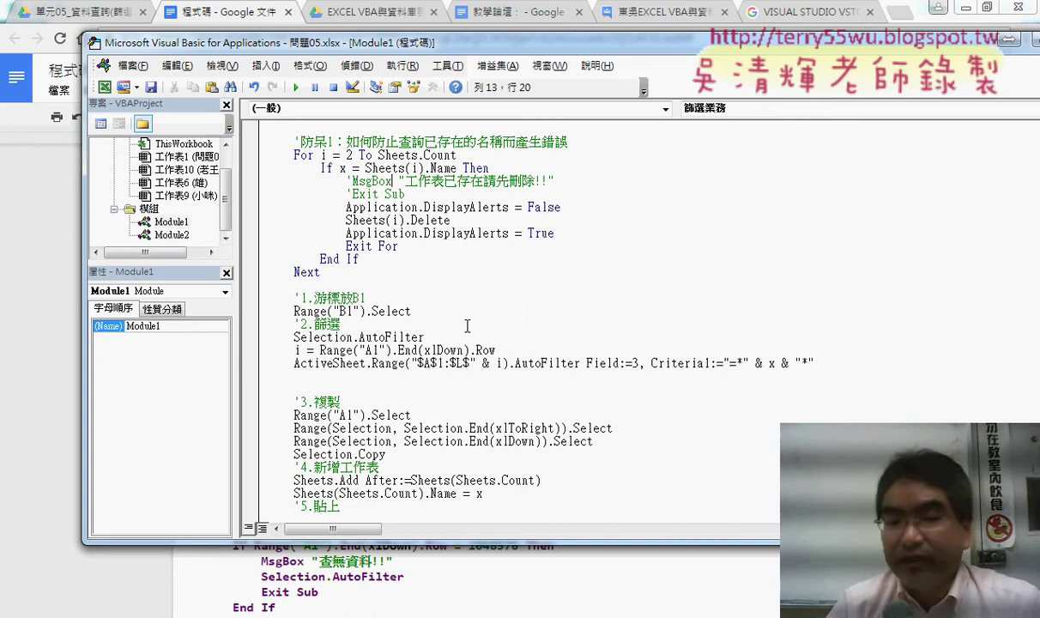
pyautogui.scroll(-1, 613, 376)
pyautogui.scroll(-2, 620, 344)
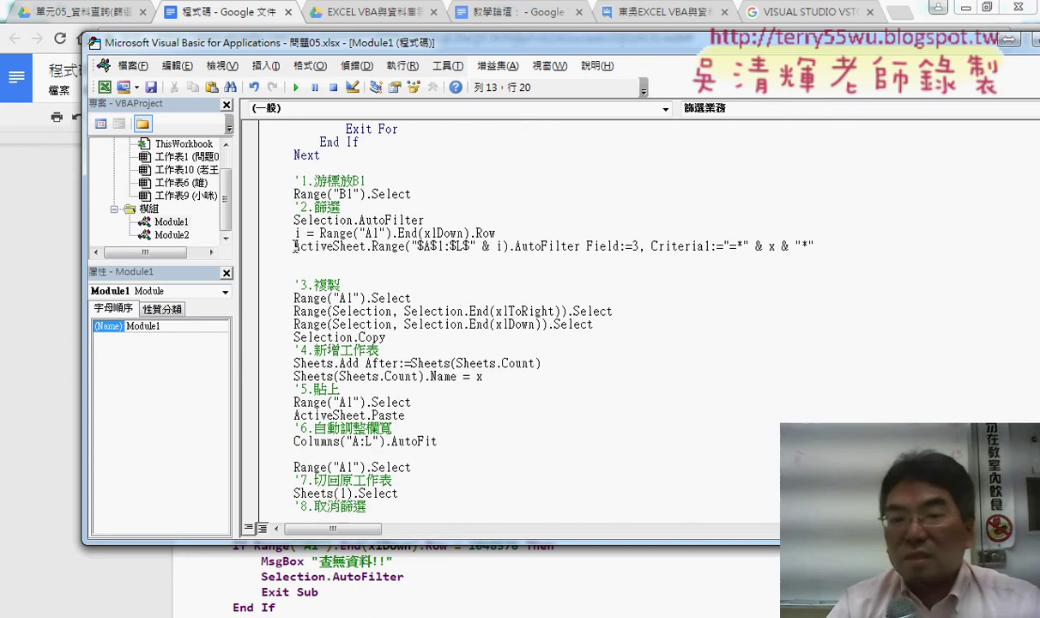
pyautogui.moveTo(283, 246)
pyautogui.mouseDown()
pyautogui.moveTo(579, 247)
pyautogui.moveTo(314, 247)
pyautogui.mouseUp()
pyautogui.moveTo(586, 247); pyautogui.dragTo(790, 246)
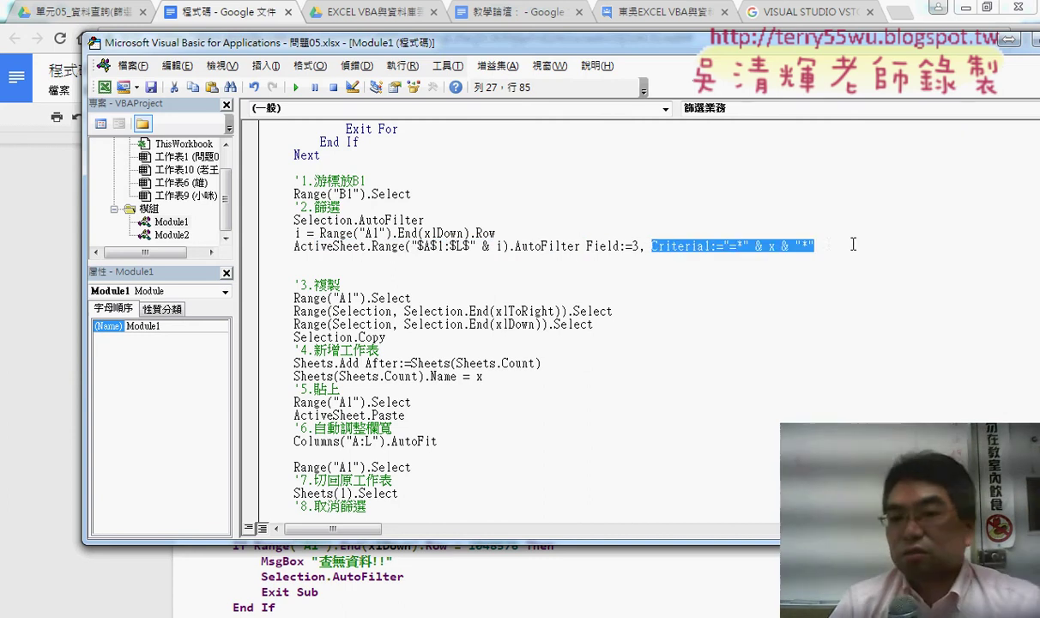
pyautogui.click(790, 246)
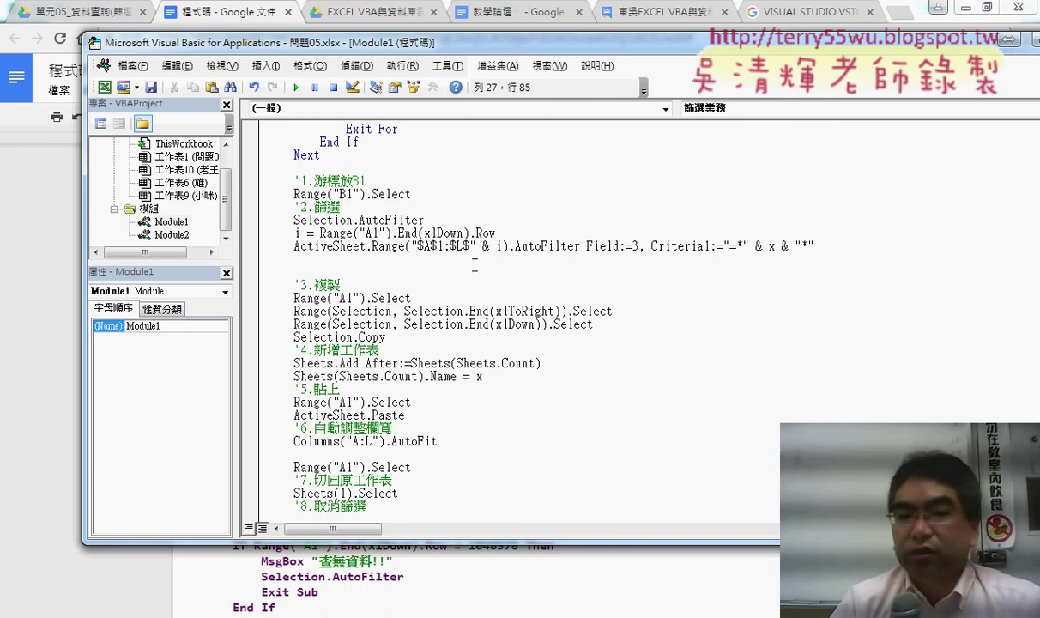
pyautogui.click(248, 247)
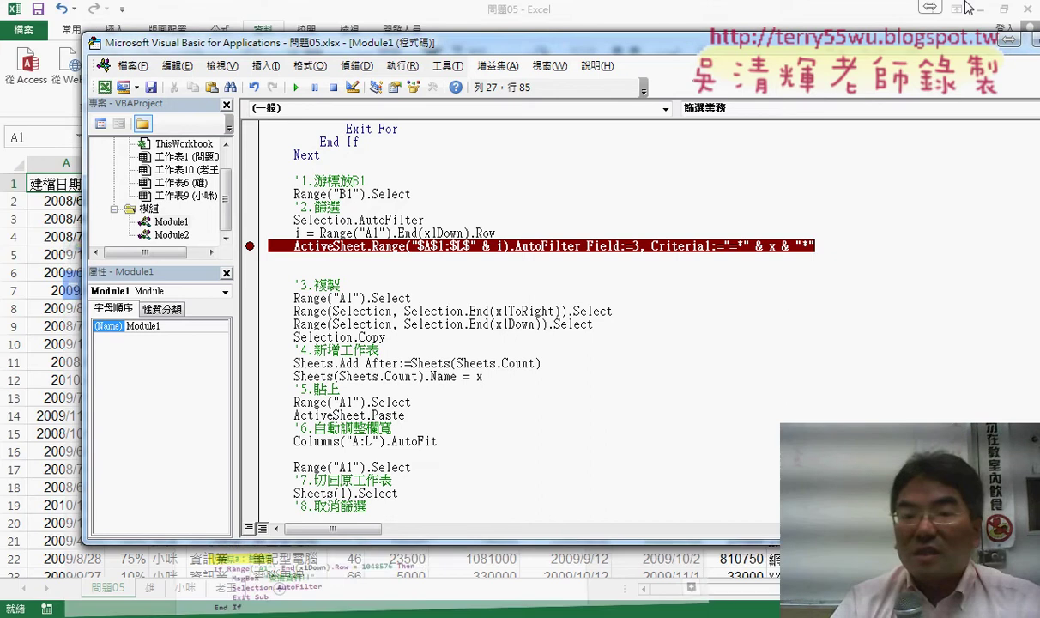
# Move the editor aside to show Excel and run 篩選業務 from inside the Sub
pyautogui.moveTo(532, 49); pyautogui.dragTo(664, 57)
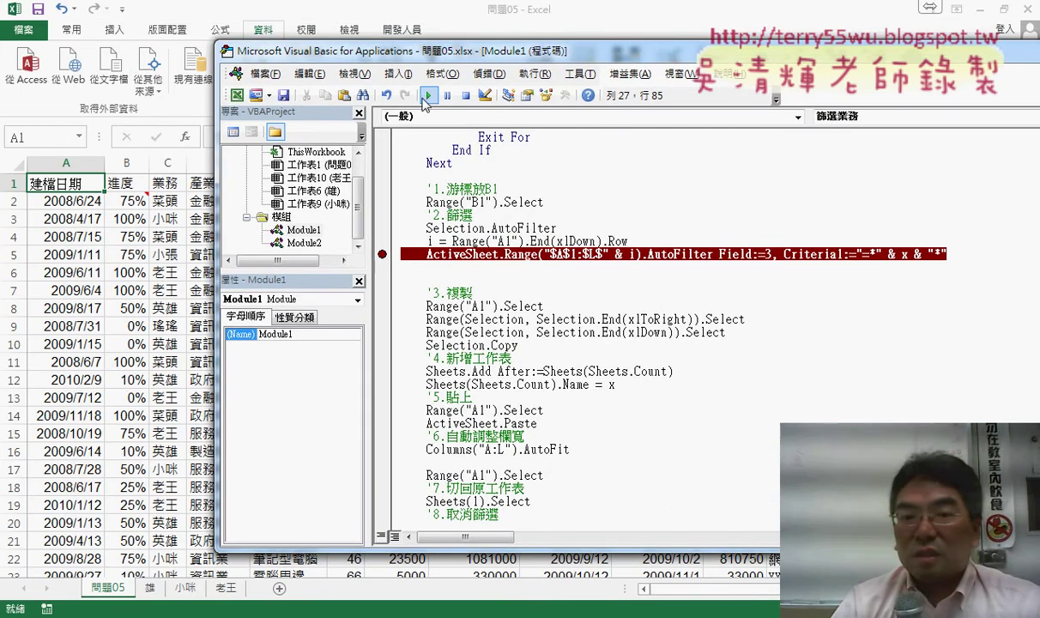
pyautogui.click(465, 203)
pyautogui.click(434, 98)
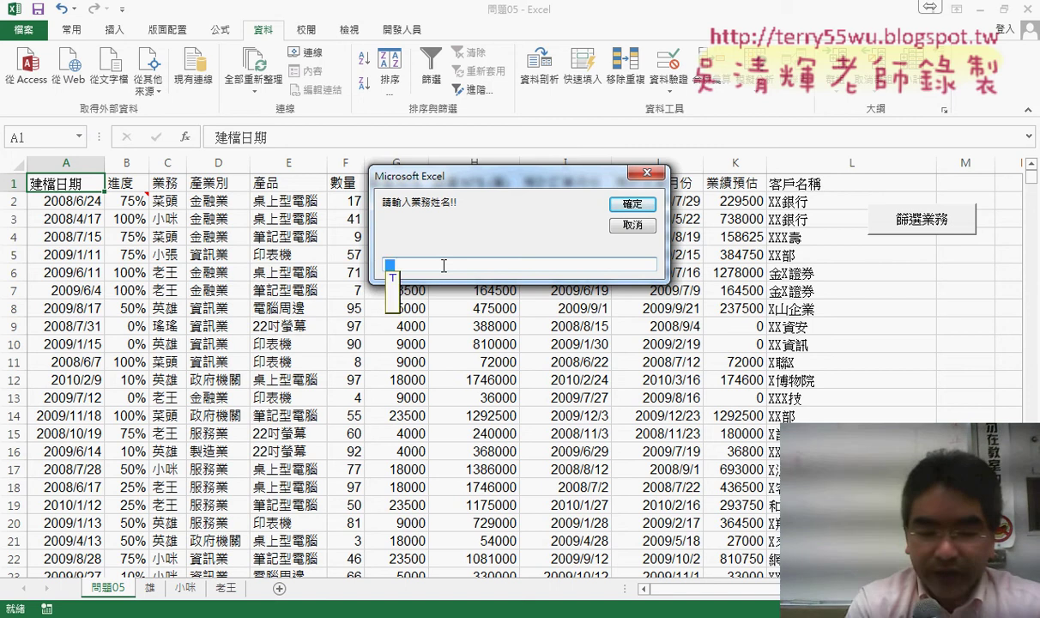
# Enter a salesperson's name absent from the data, then step over the AutoFilter line with F8
pyautogui.write('小李')
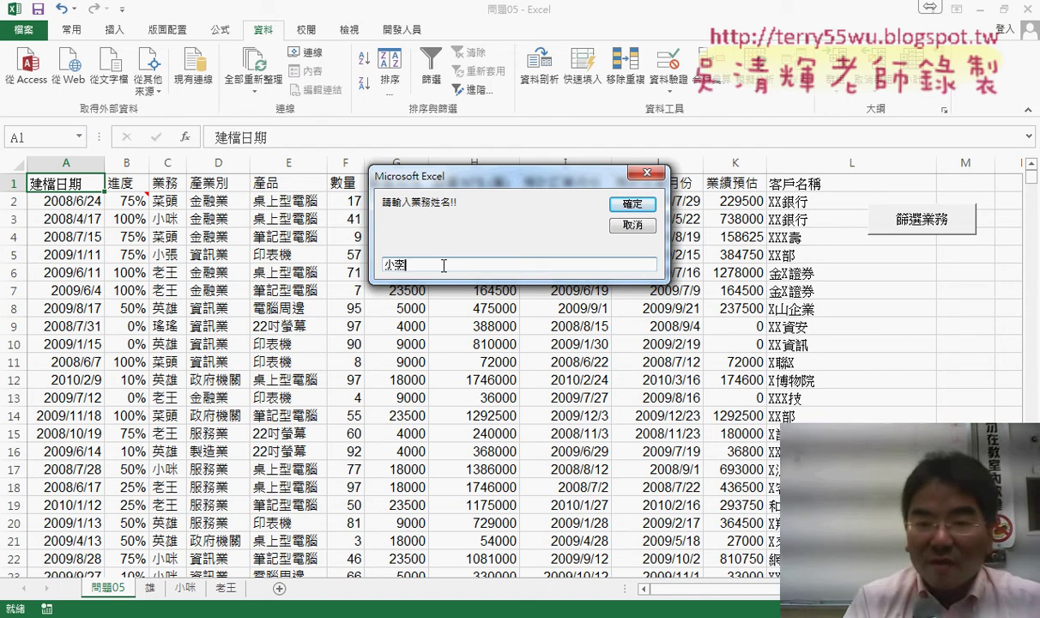
pyautogui.click(633, 204)
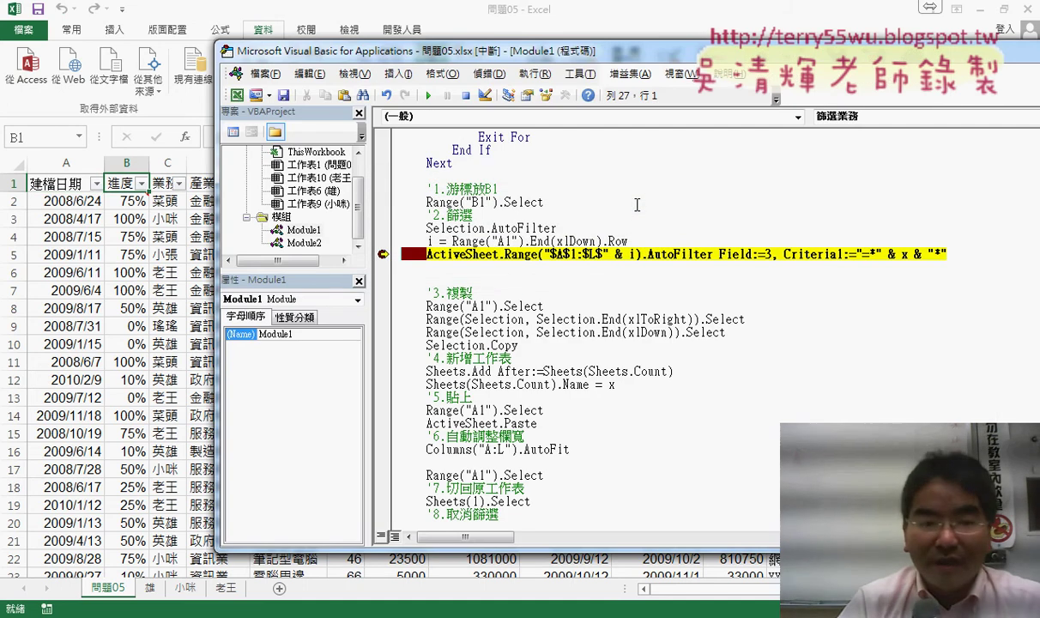
pyautogui.click(539, 254)
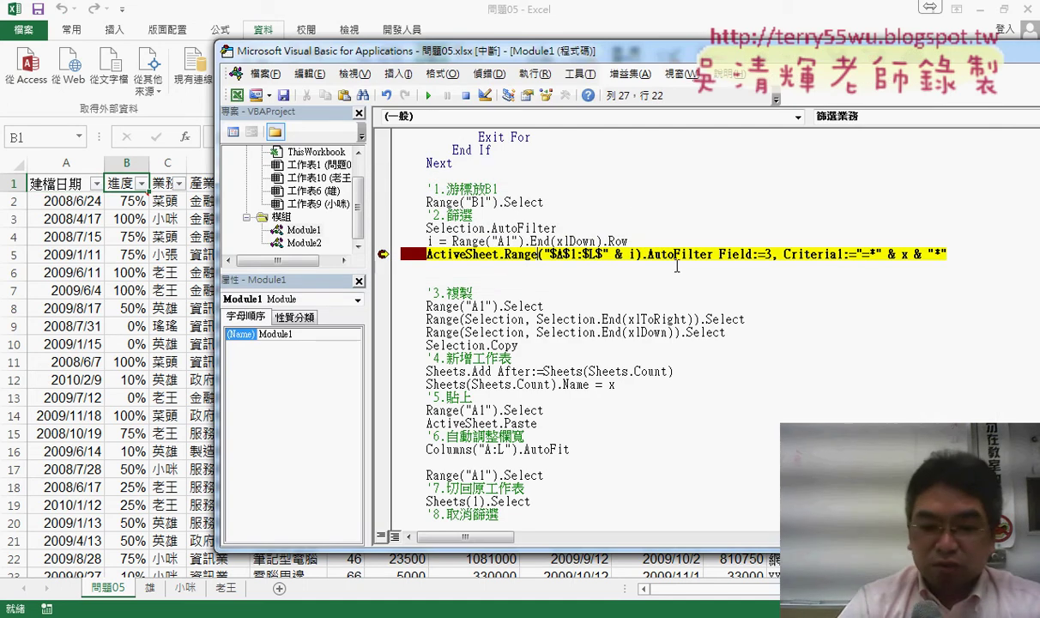
pyautogui.press('F8')
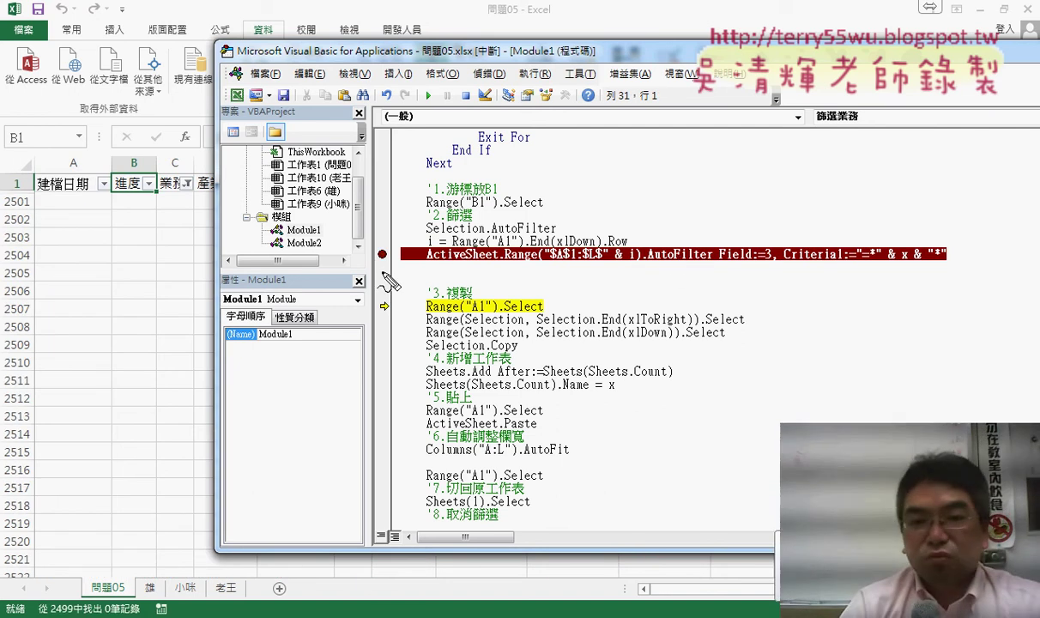
# Bring Excel's 問題05 sheet, filtered to 0 records, back in front of the editor
pyautogui.moveTo(379, 232); pyautogui.dragTo(371, 267)
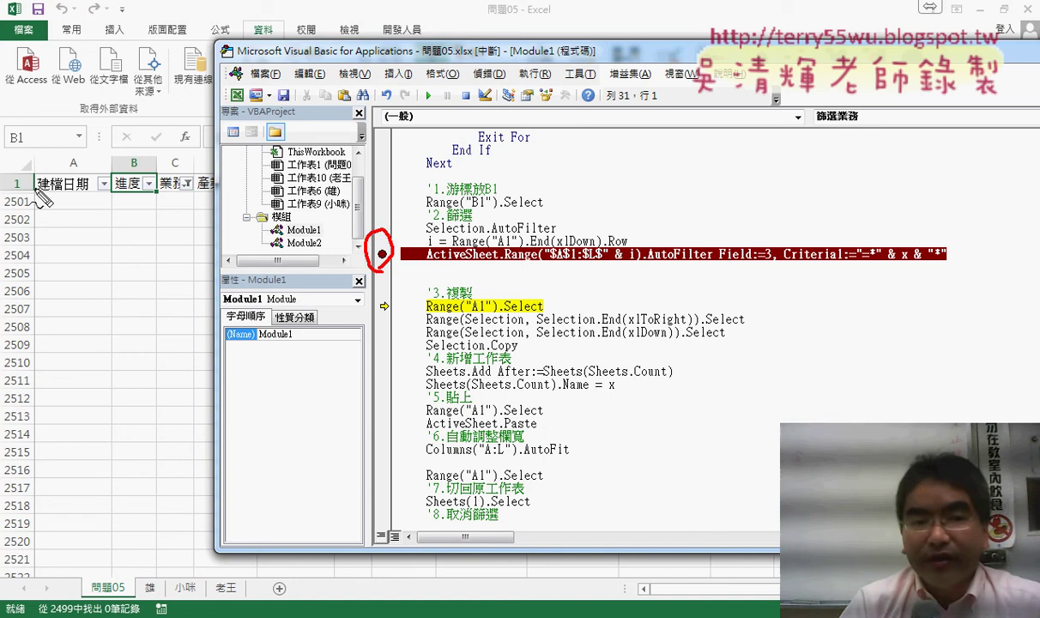
pyautogui.moveTo(26, 206); pyautogui.dragTo(170, 177)
pyautogui.moveTo(36, 195); pyautogui.dragTo(166, 196)
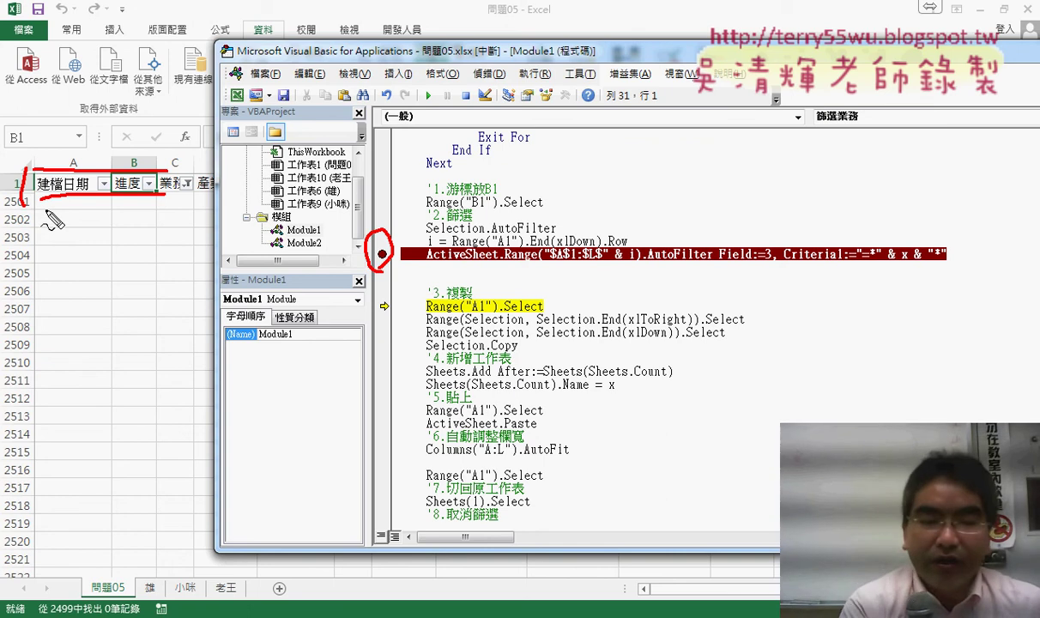
pyautogui.press('Escape')
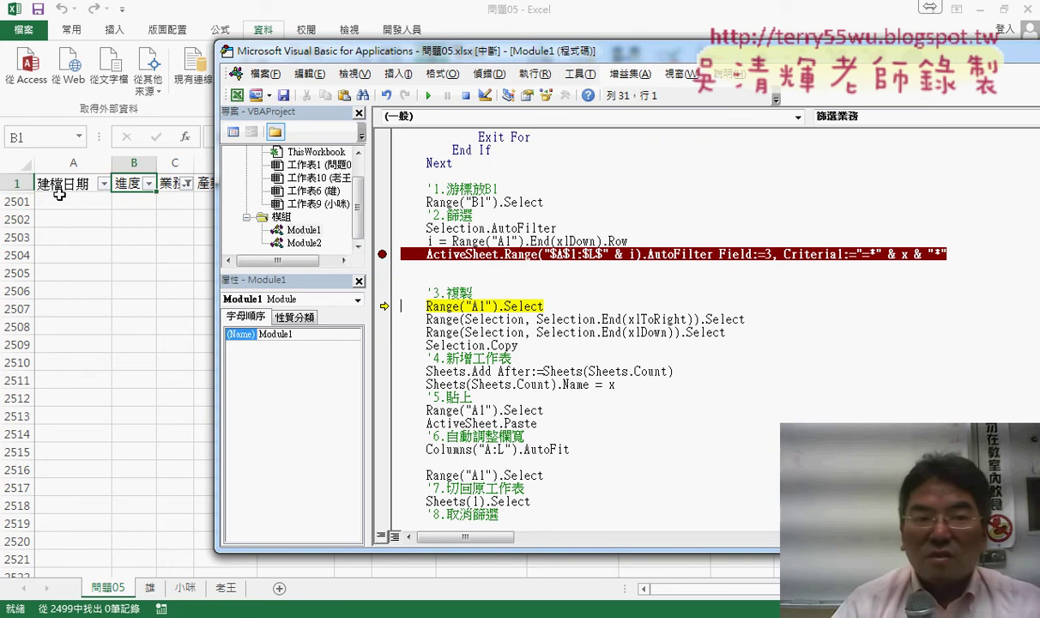
pyautogui.click(66, 184)
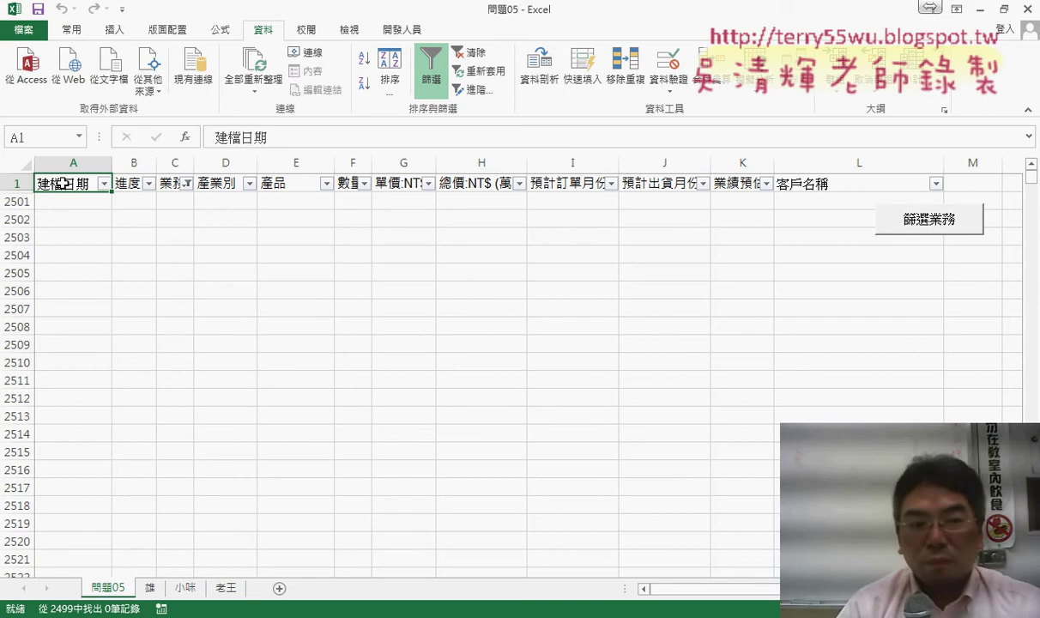
# Compare Ctrl+Down on a salesperson's sheet with the empty 問題05 sheet, which reaches row 1048576
pyautogui.hotkey('ctrl', 'Down')
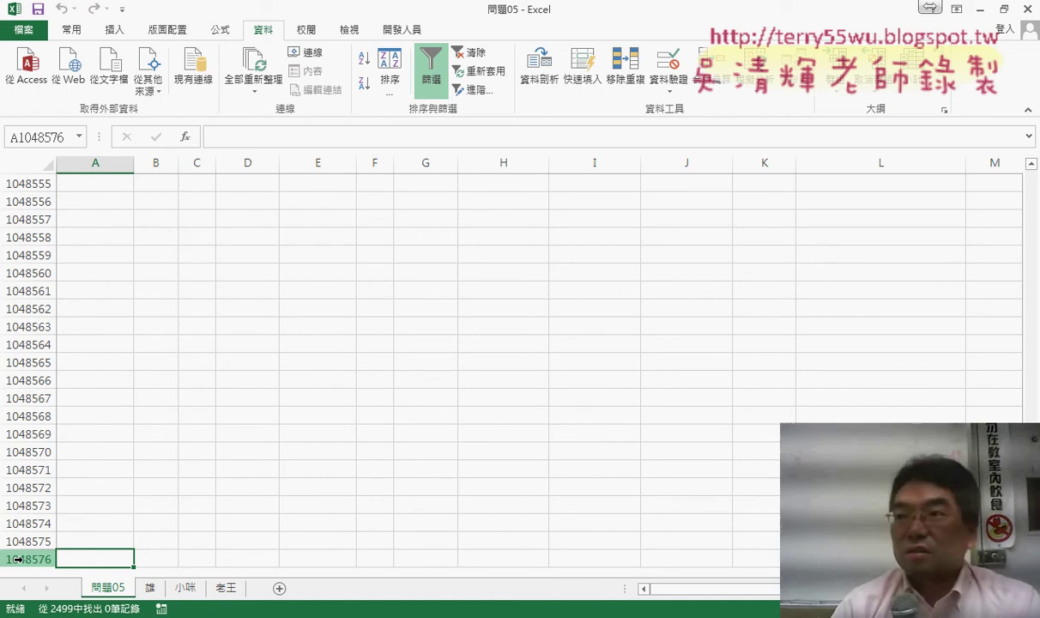
pyautogui.click(150, 588)
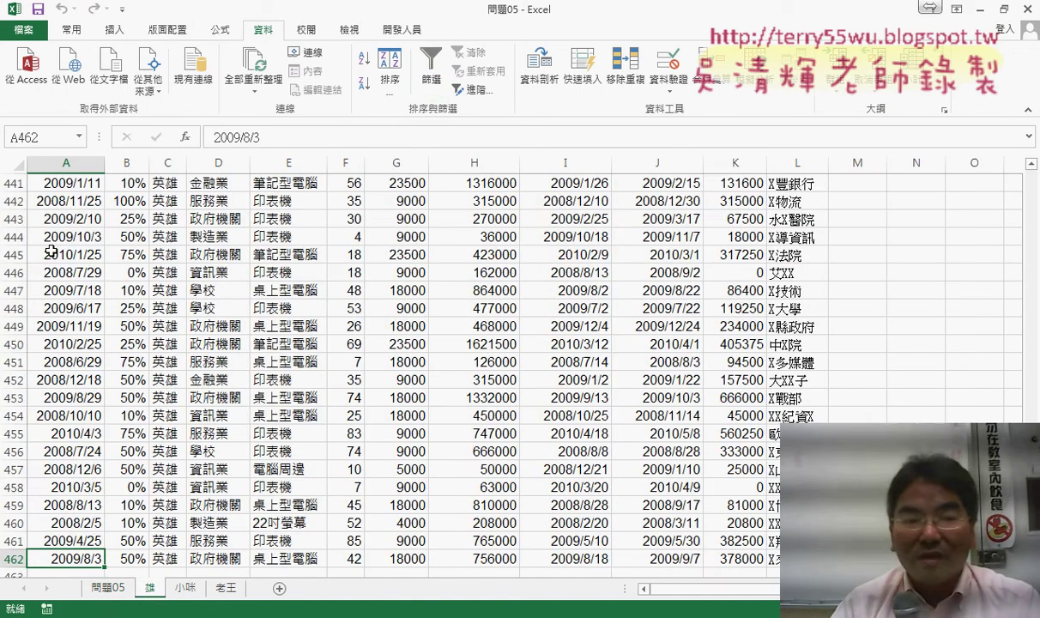
pyautogui.scroll(5, 53, 197)
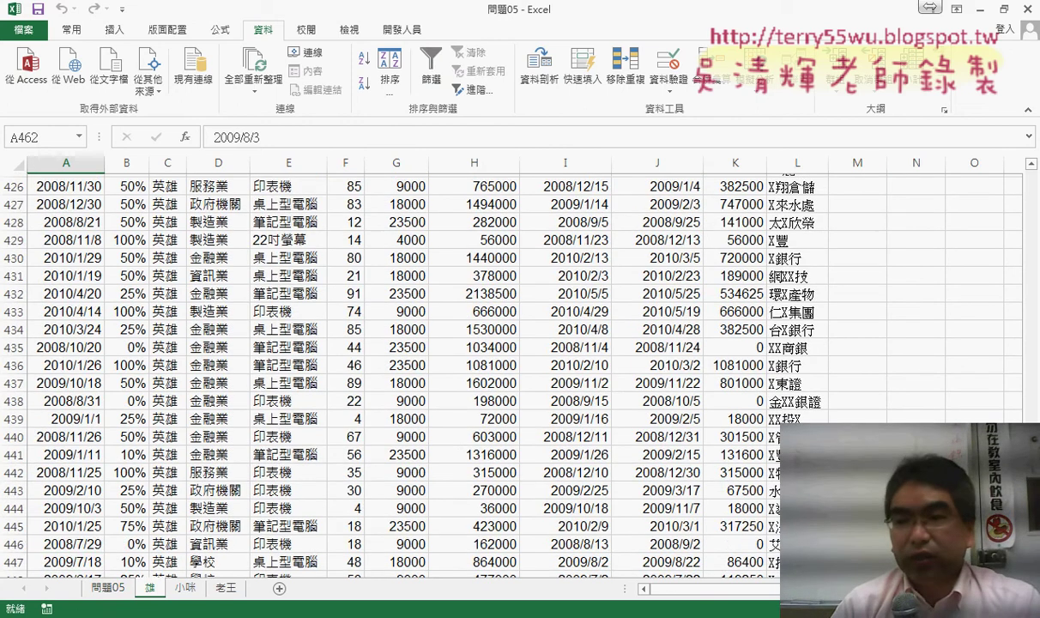
pyautogui.moveTo(1031, 386); pyautogui.dragTo(1031, 176)
pyautogui.click(81, 187)
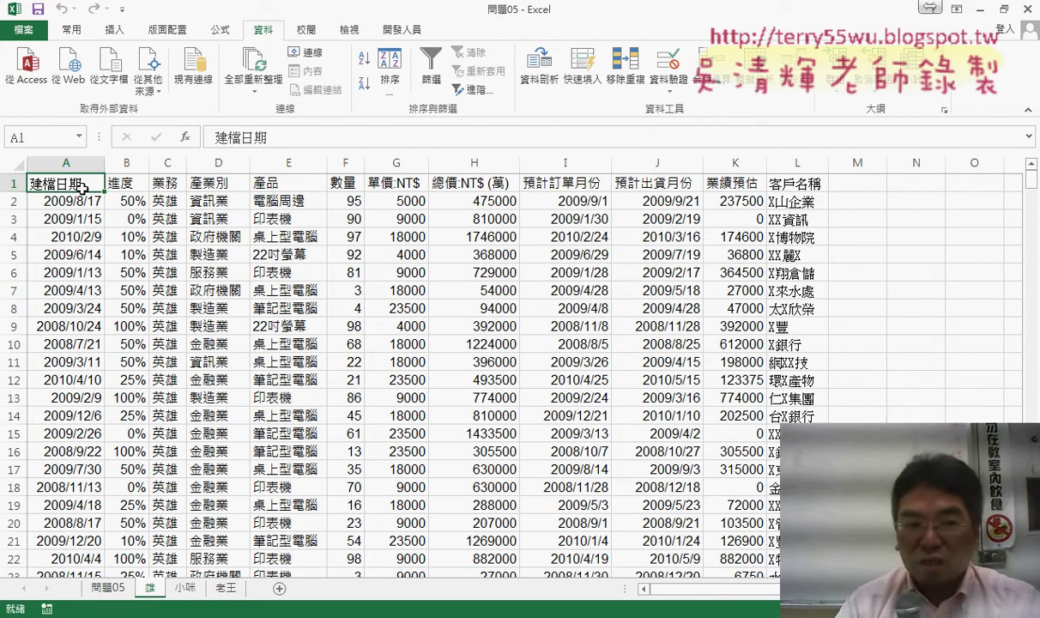
pyautogui.hotkey('ctrl', 'Down')
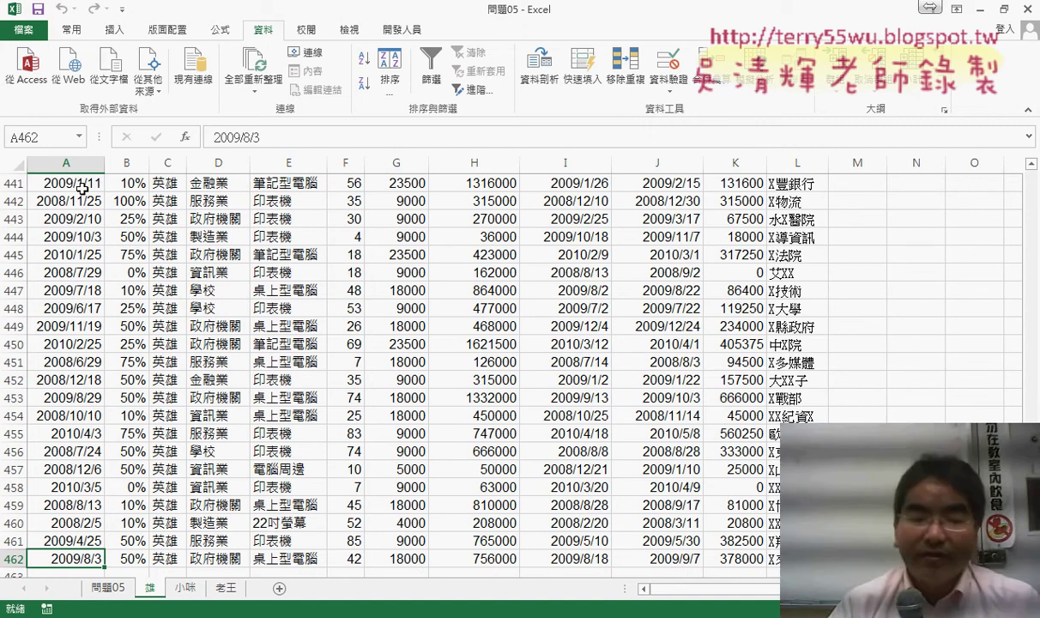
pyautogui.click(110, 589)
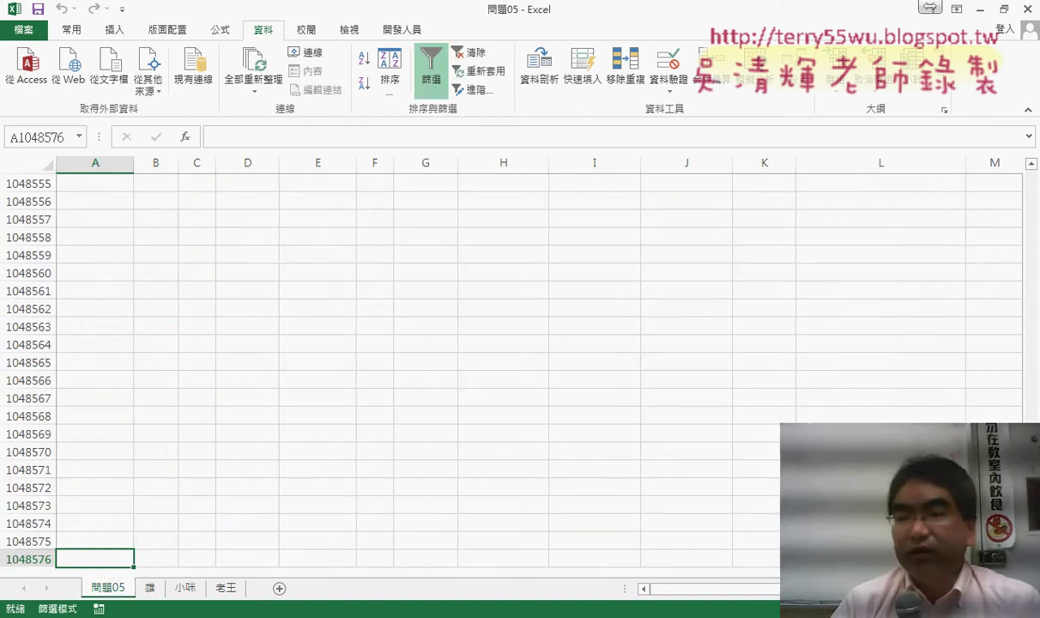
pyautogui.hotkey('ctrl', 'Up')
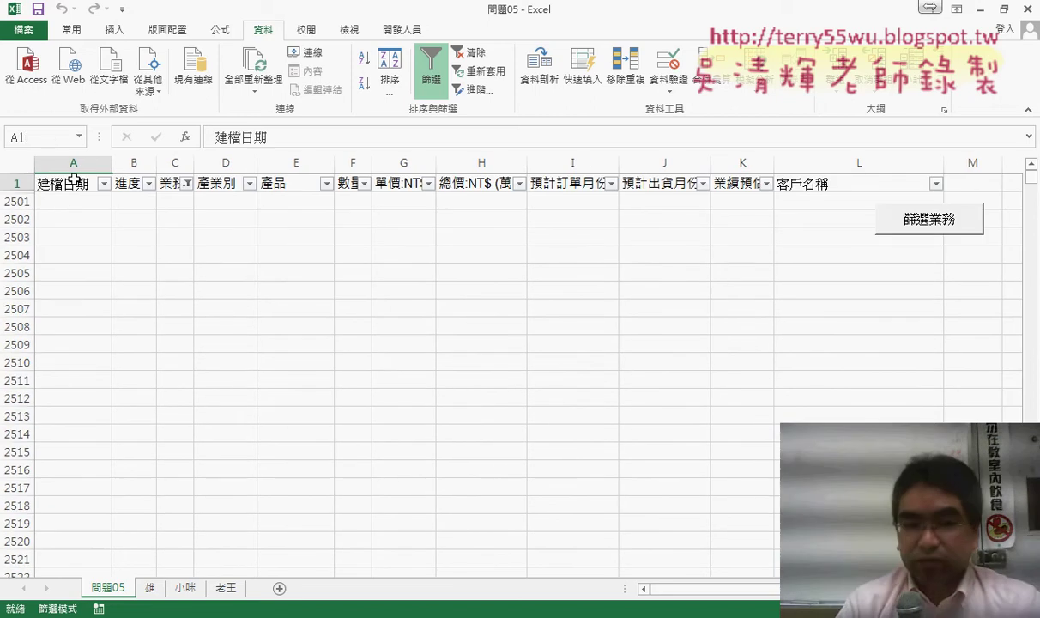
pyautogui.hotkey('ctrl', 'Down')
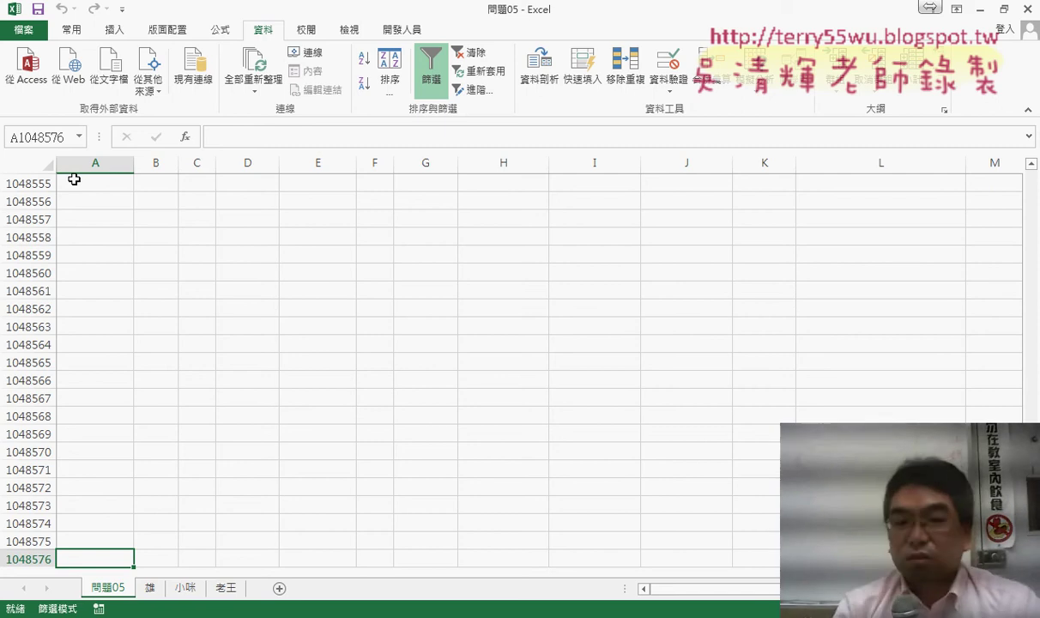
# Add a '防呆3 comment below the filter line by copying and renumbering the 防呆1 label
pyautogui.moveTo(275, 612)
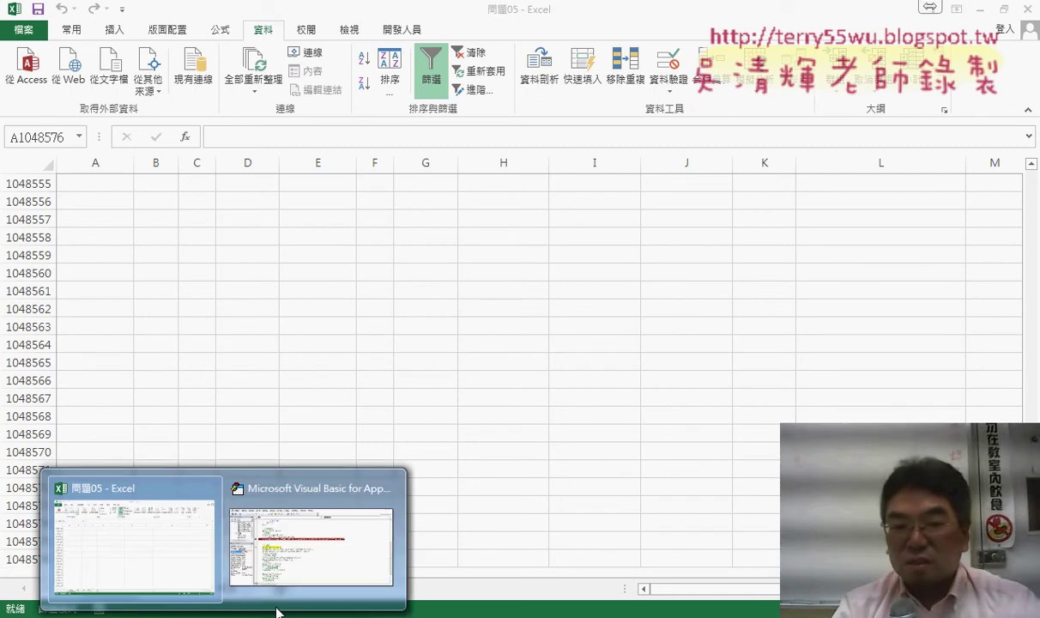
pyautogui.click(331, 558)
pyautogui.click(474, 267)
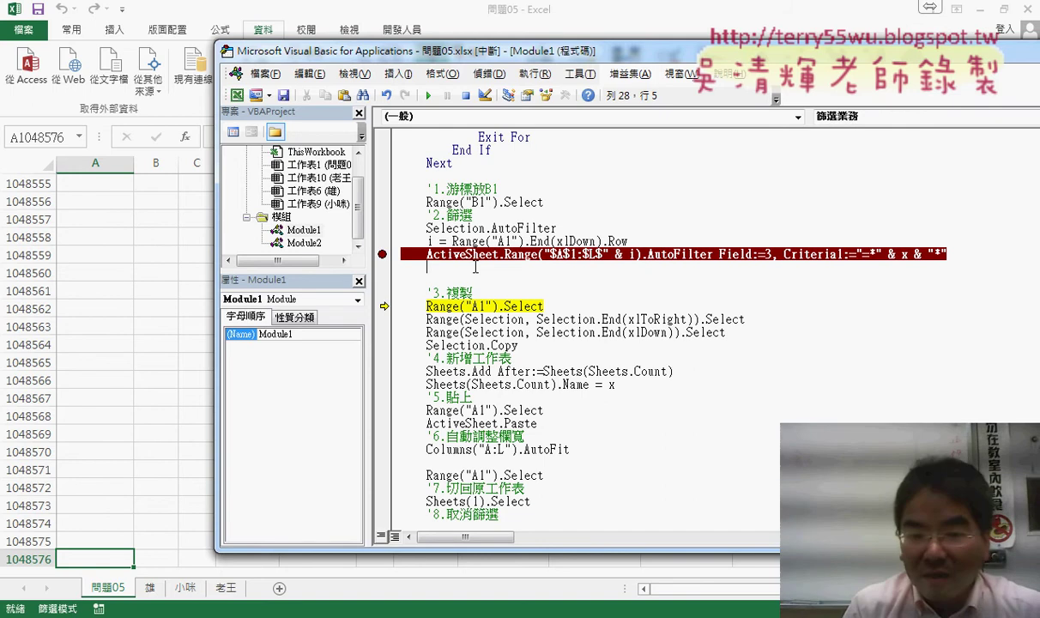
pyautogui.scroll(2, 475, 267)
pyautogui.scroll(4, 472, 262)
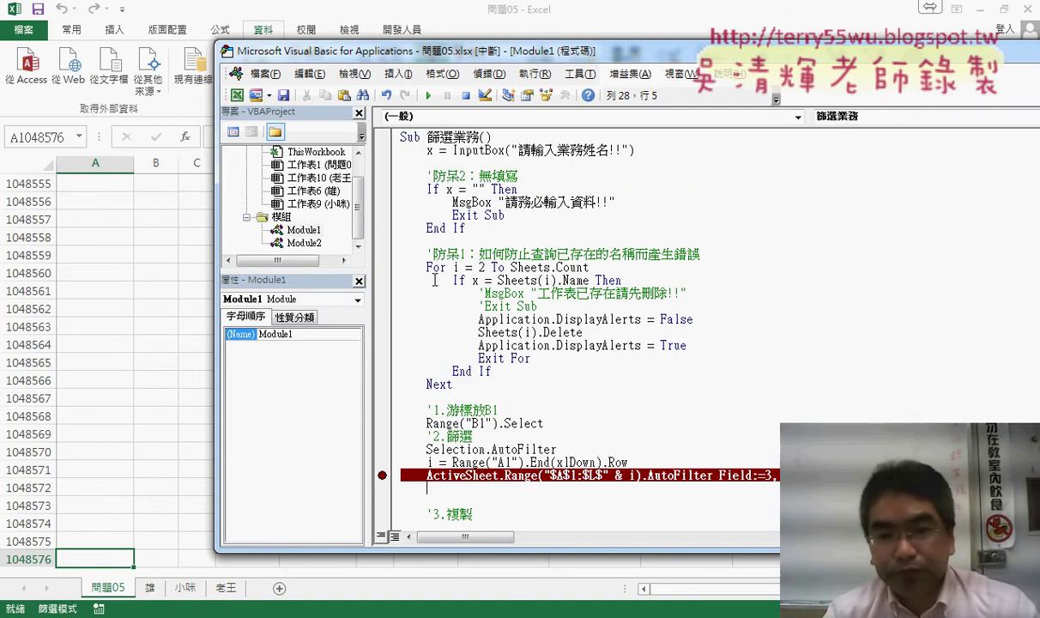
pyautogui.moveTo(477, 255); pyautogui.dragTo(426, 256)
pyautogui.hotkey('ctrl', 'c')
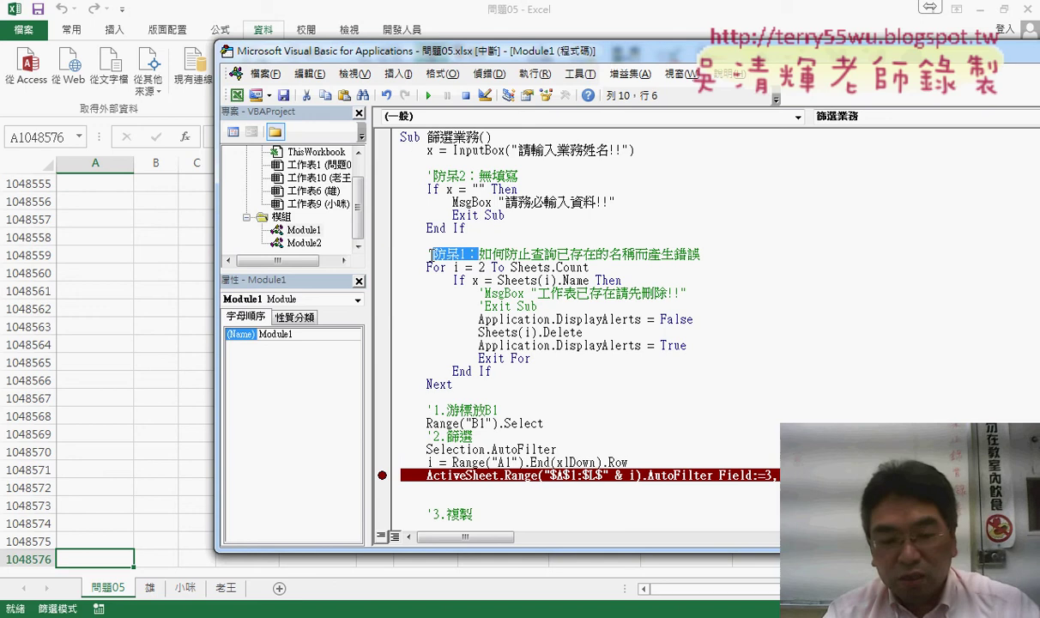
pyautogui.scroll(-3, 435, 279)
pyautogui.scroll(-4, 464, 249)
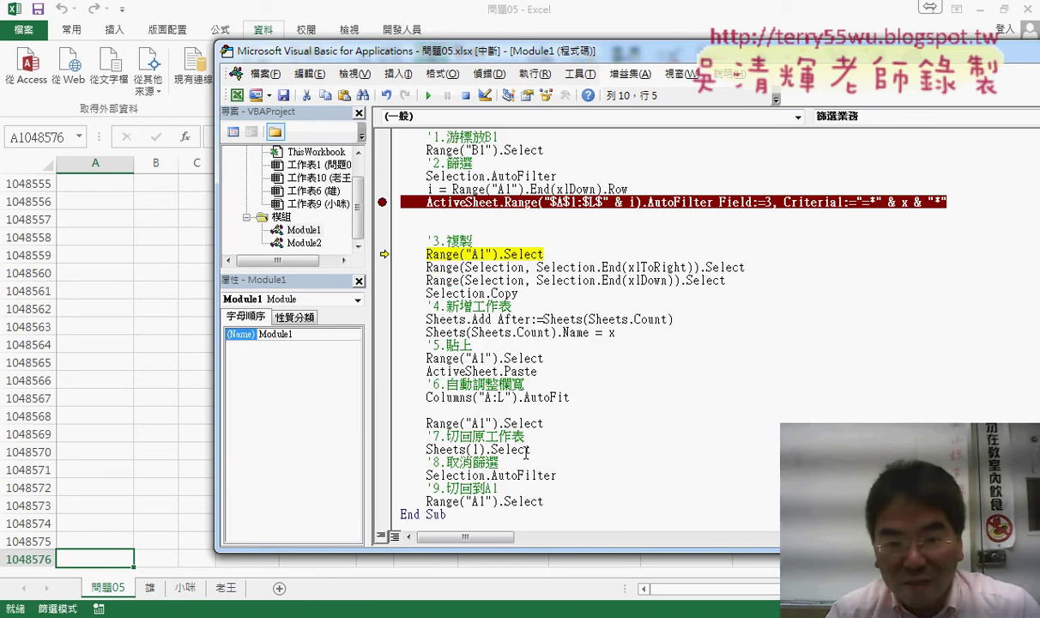
pyautogui.click(477, 224)
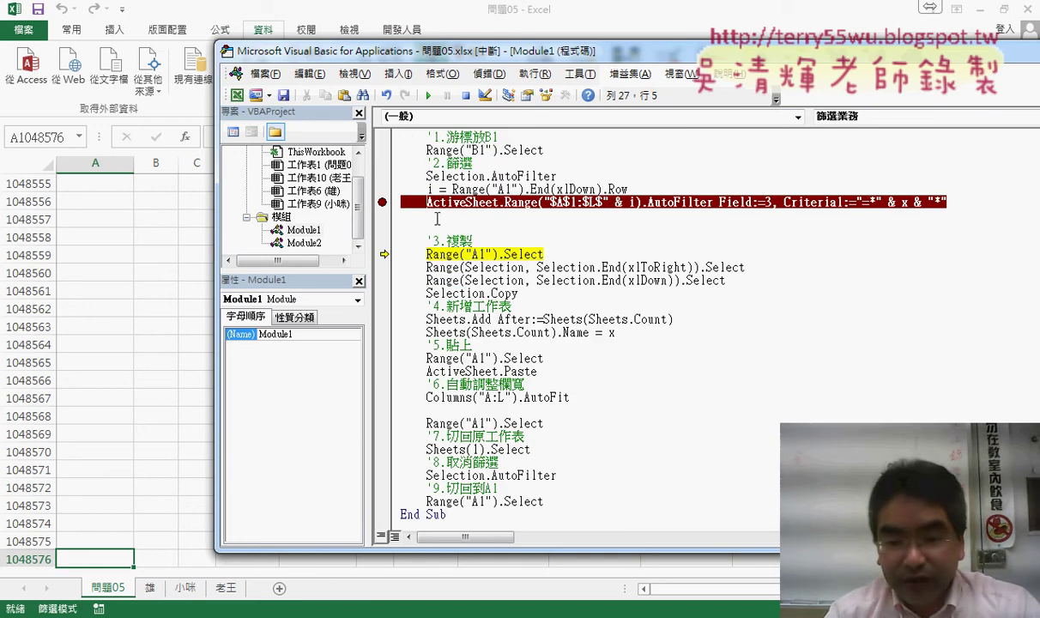
pyautogui.press('Up')
pyautogui.hotkey('ctrl', 'v')
pyautogui.press('Left')
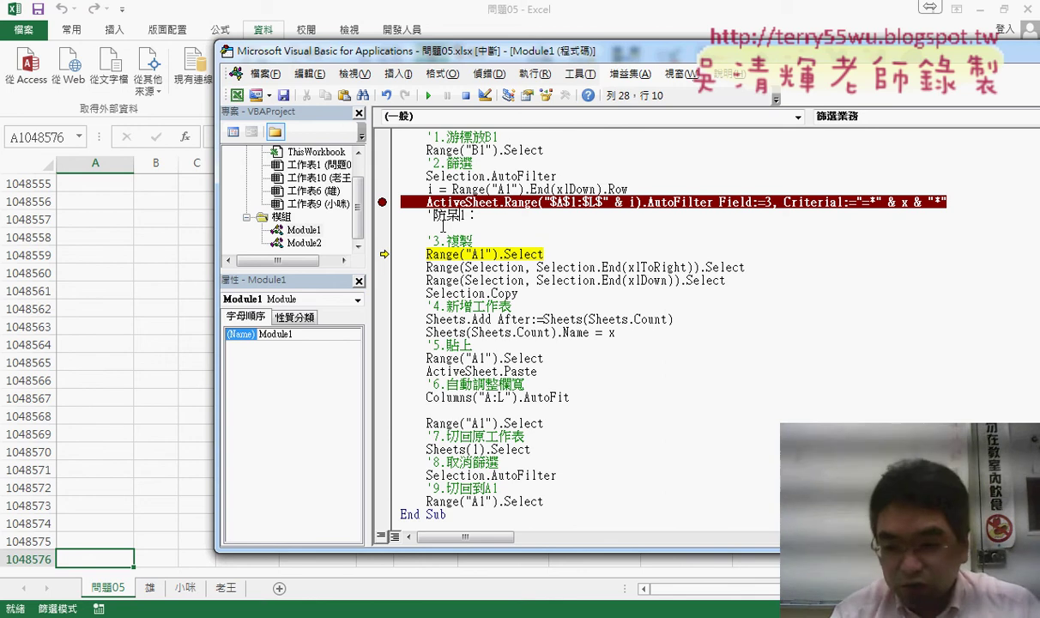
pyautogui.press('BackSpace')
pyautogui.write('3')
pyautogui.press('End')
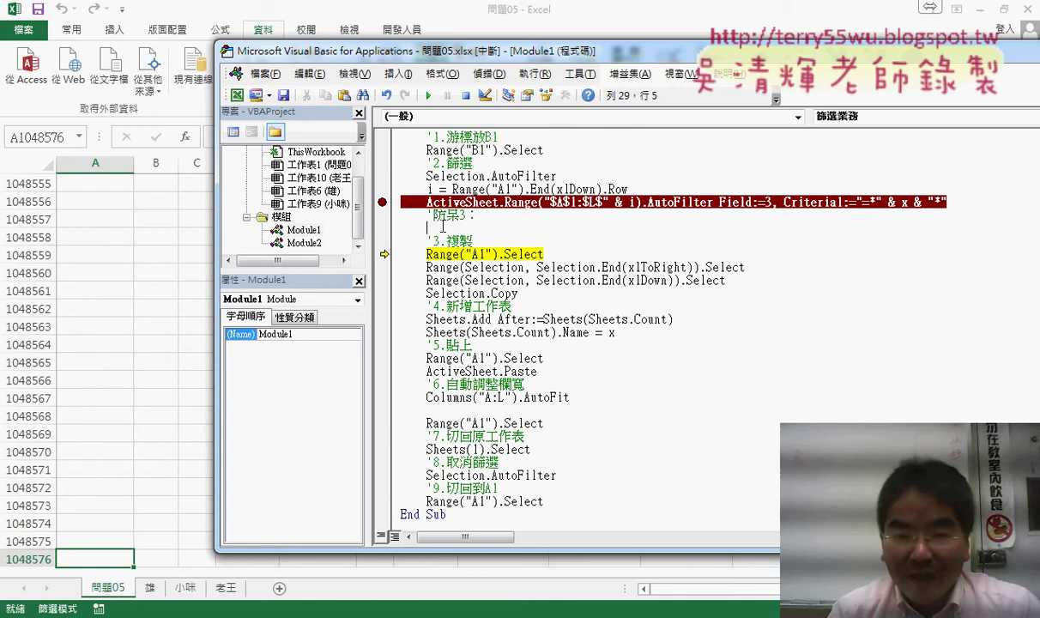
pyautogui.press('Return')
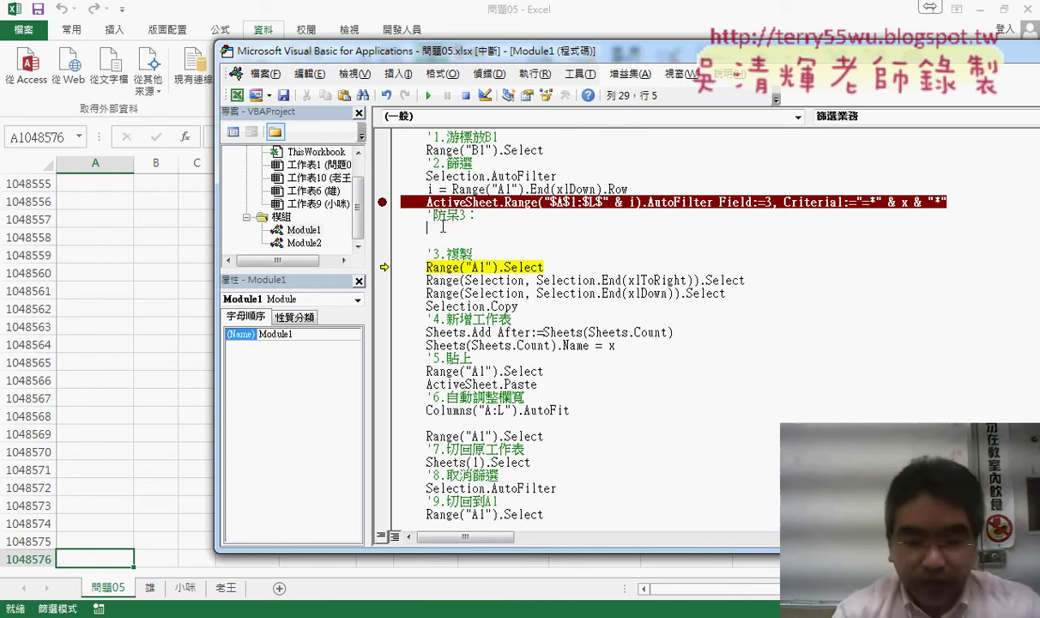
# Write an empty If Range("A1").End(xlDown).Row = 1048576 Then … End If block
pyautogui.write('if ')
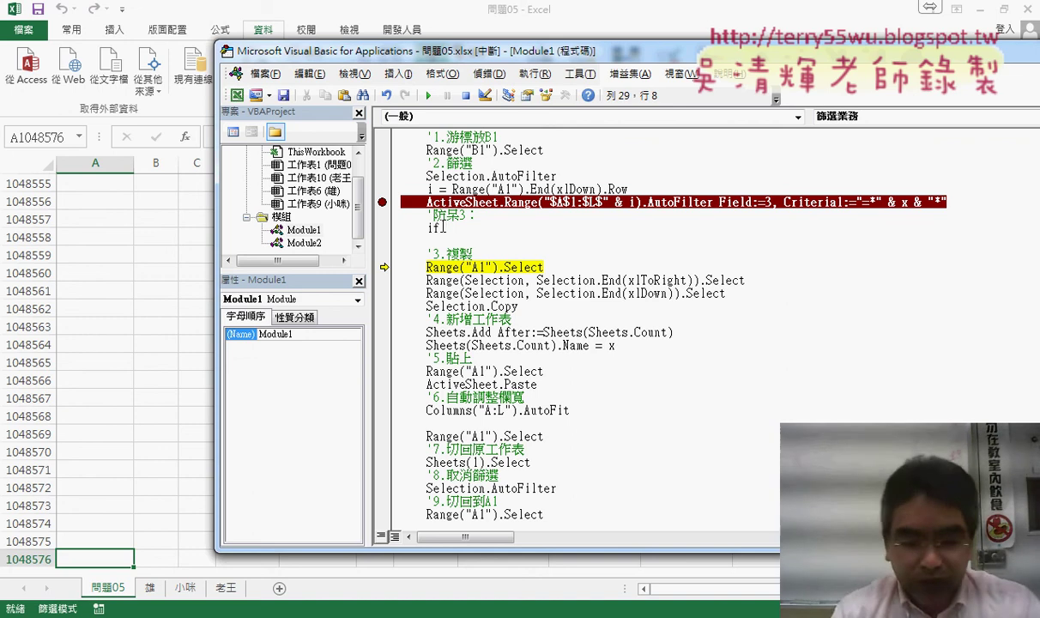
pyautogui.write('ran')
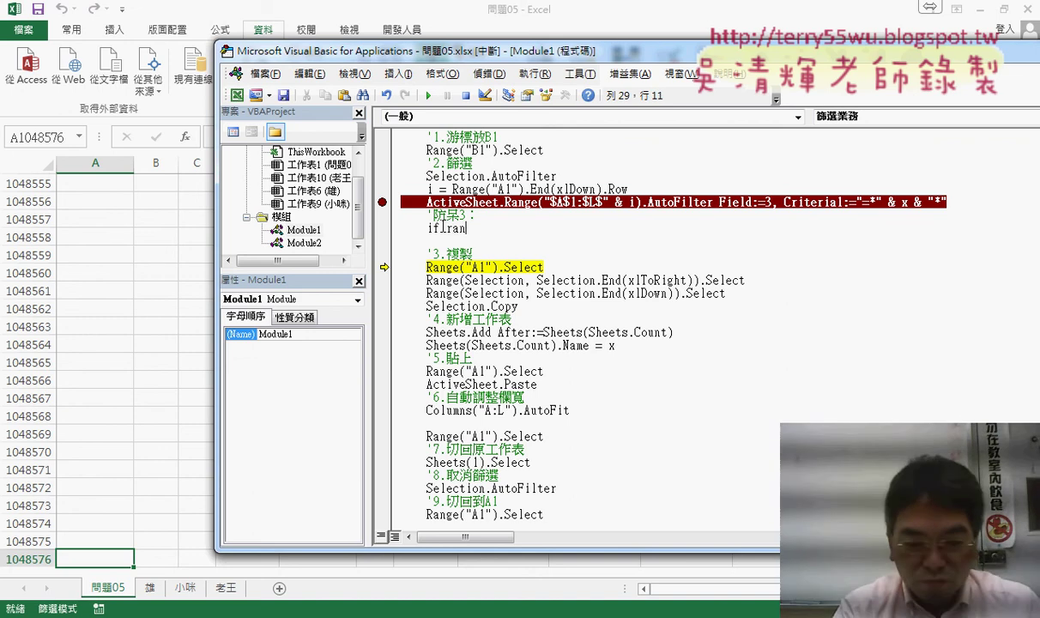
pyautogui.write('ge("')
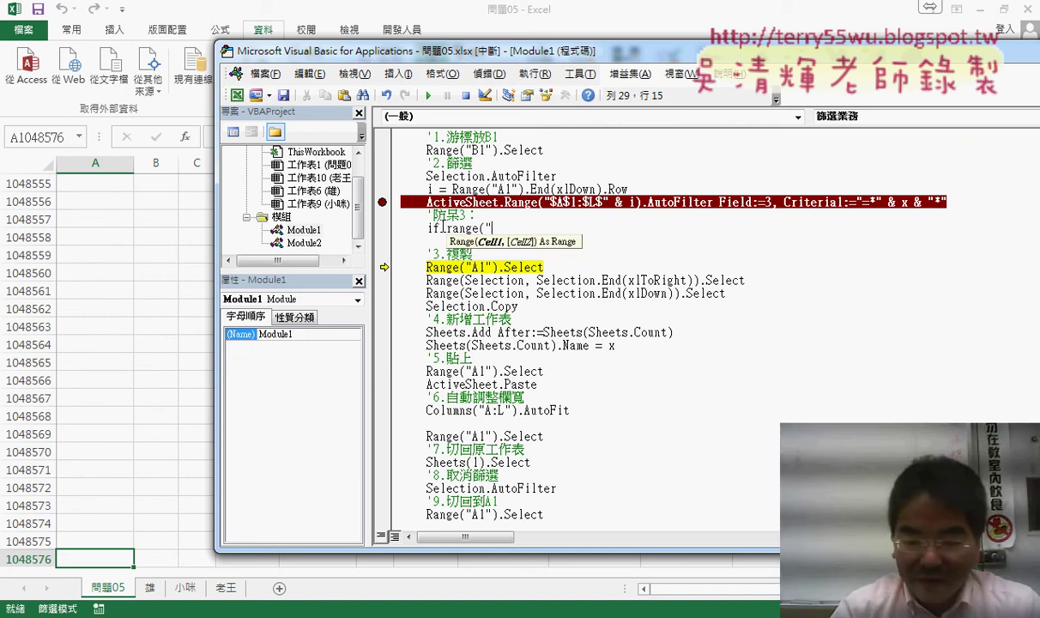
pyautogui.write('A1")')
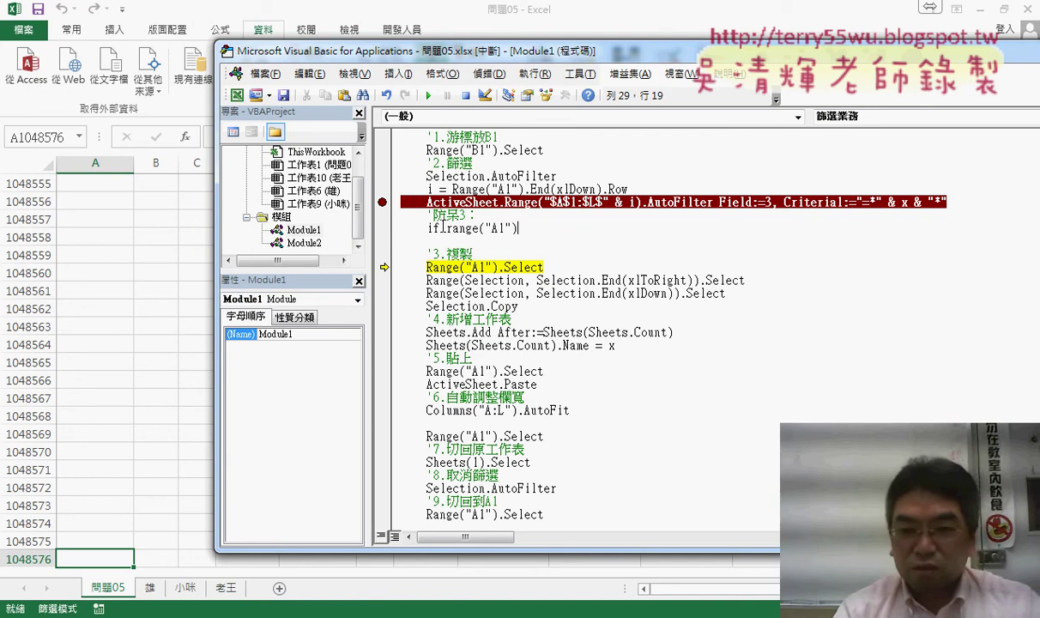
pyautogui.write('.')
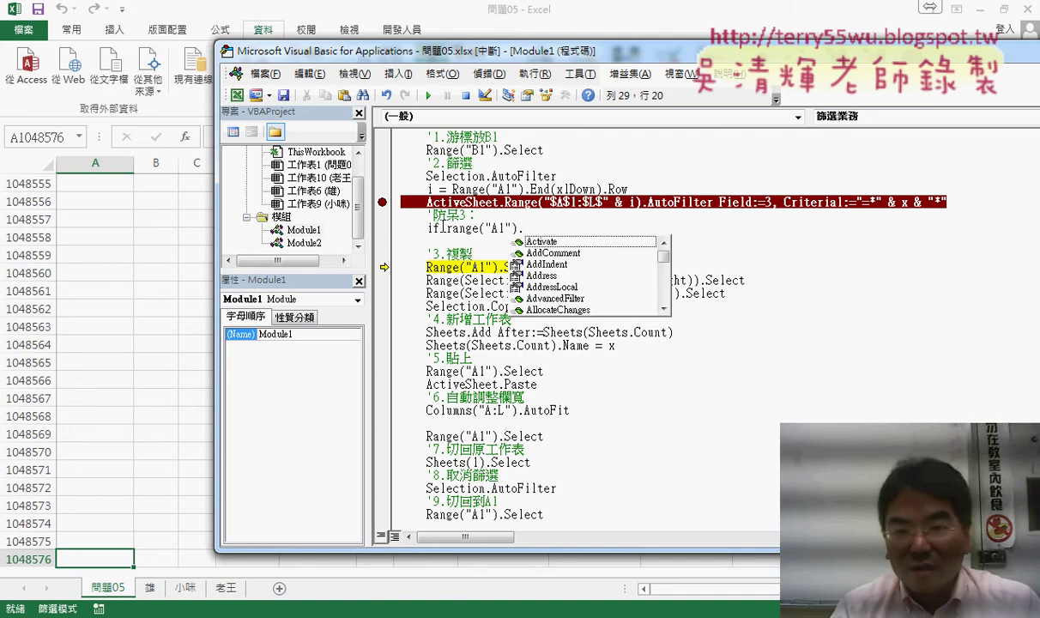
pyautogui.write('e')
pyautogui.press('Tab')
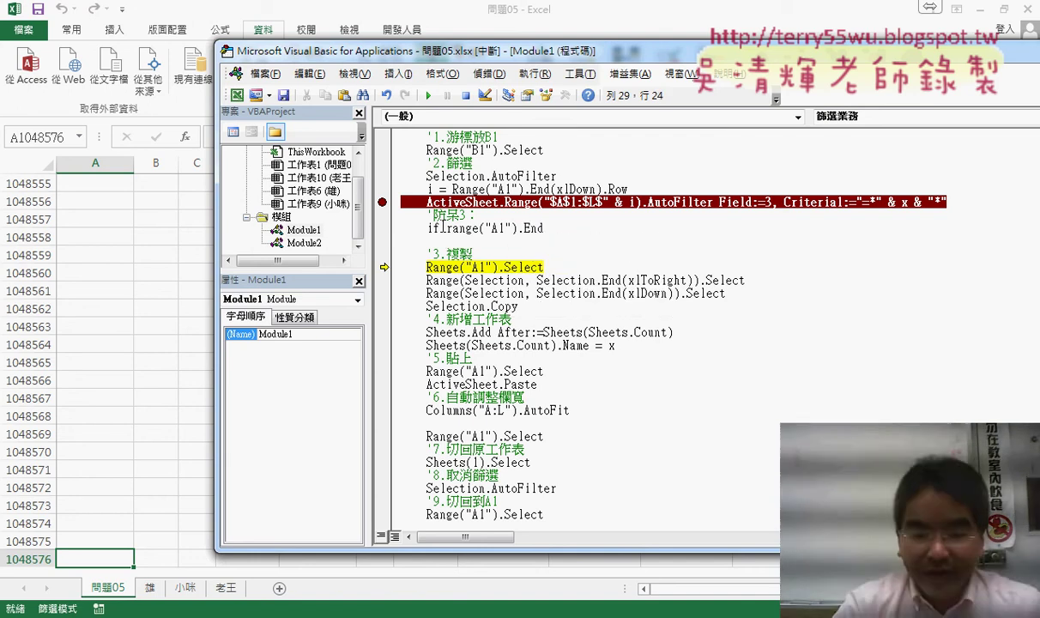
pyautogui.write('(')
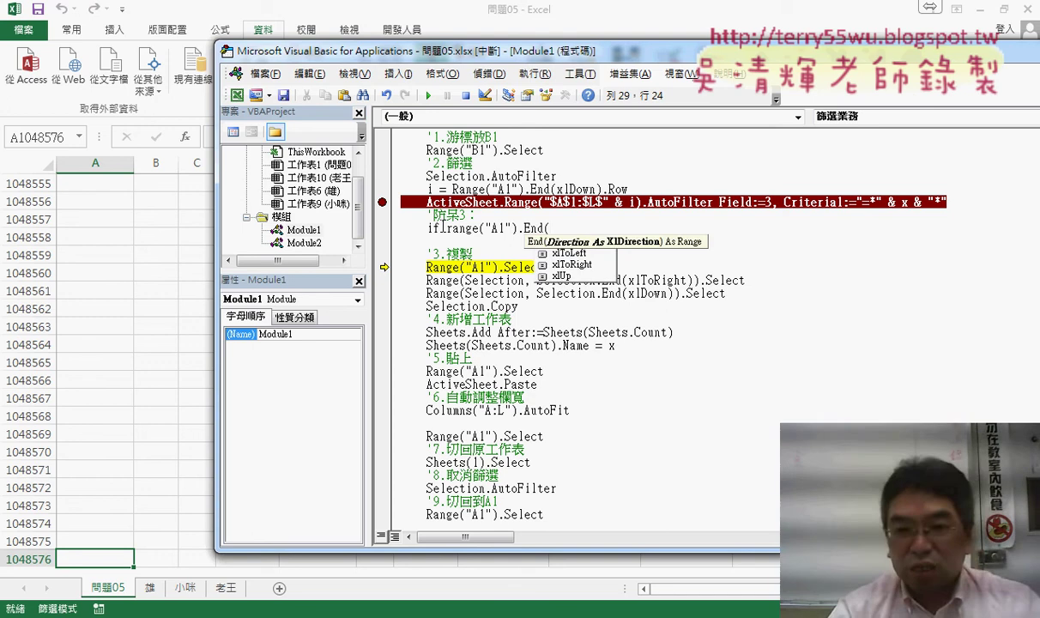
pyautogui.press('Tab')
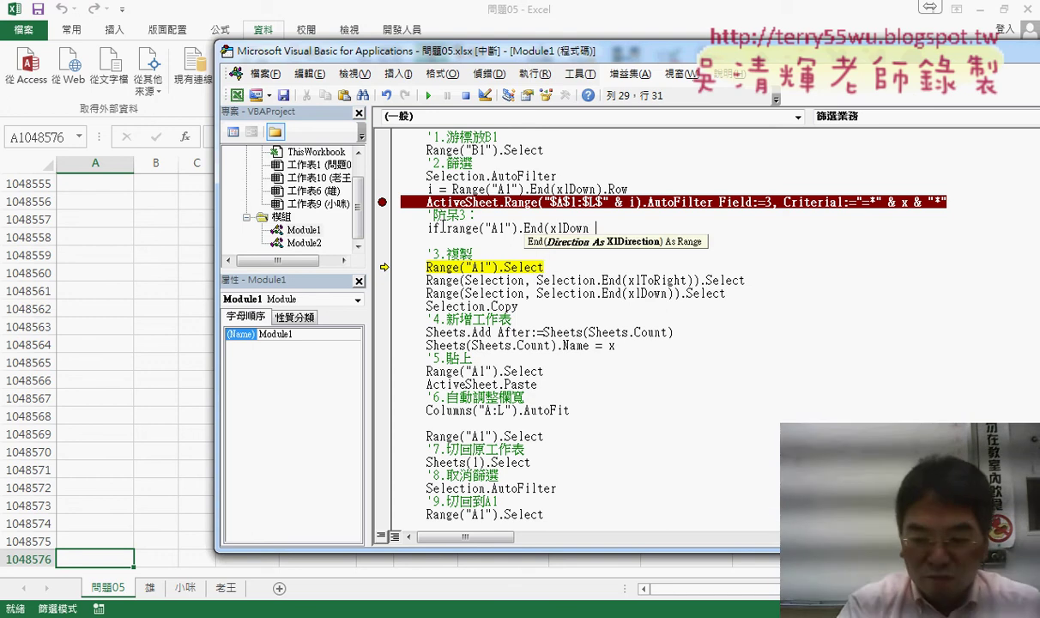
pyautogui.write(').')
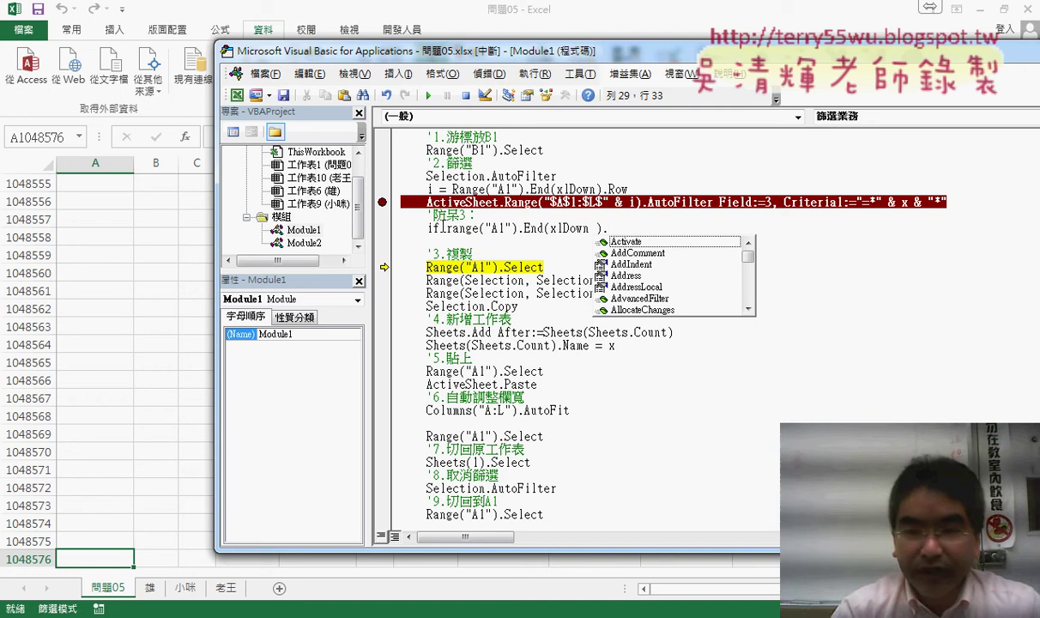
pyautogui.write('row')
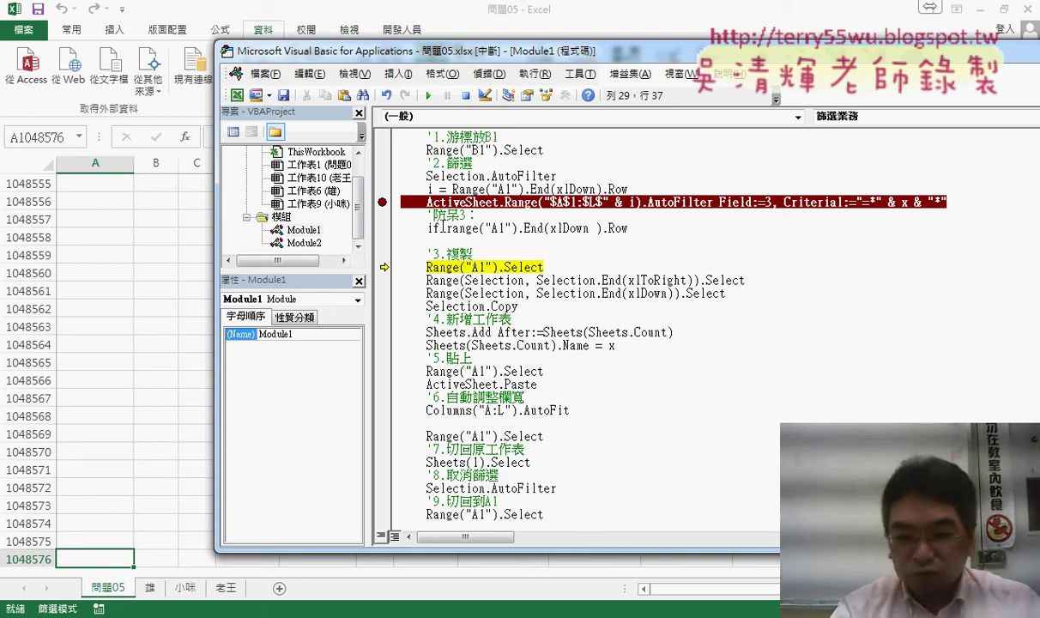
pyautogui.write(' =1')
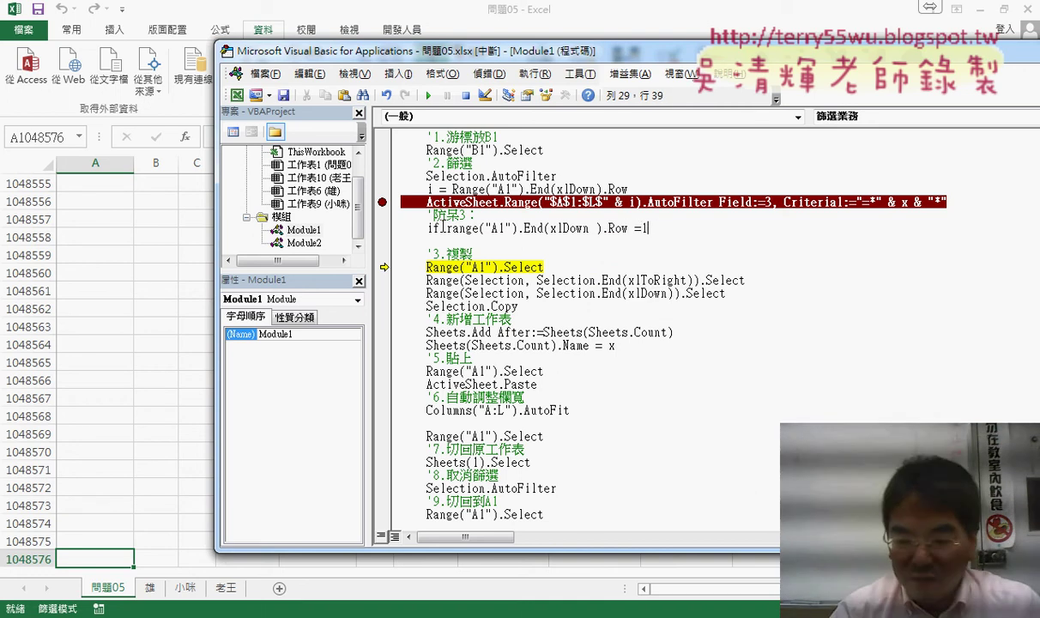
pyautogui.write('048')
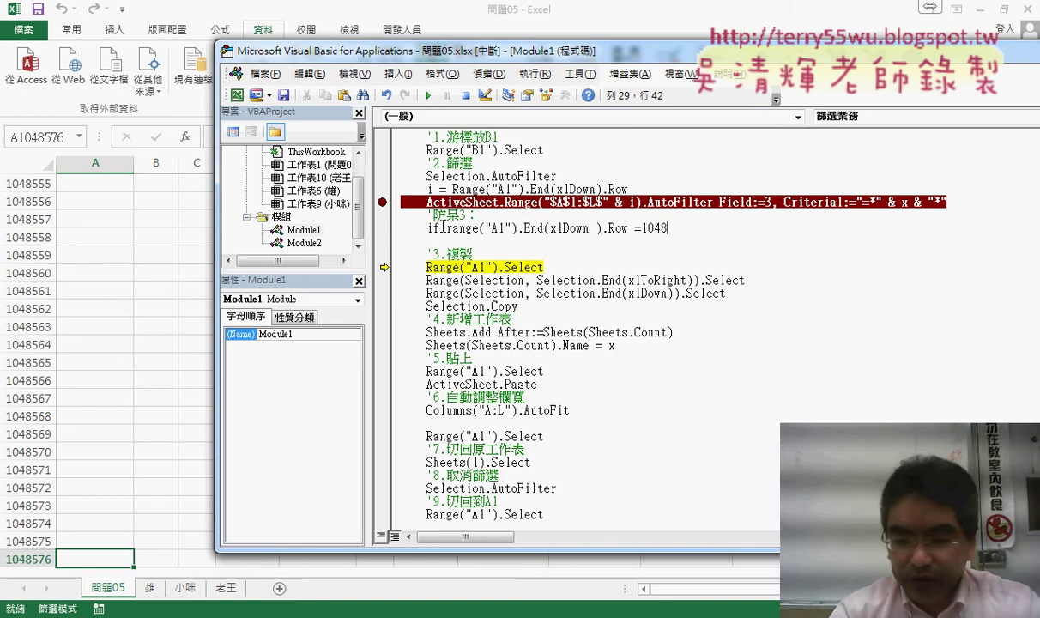
pyautogui.write('576')
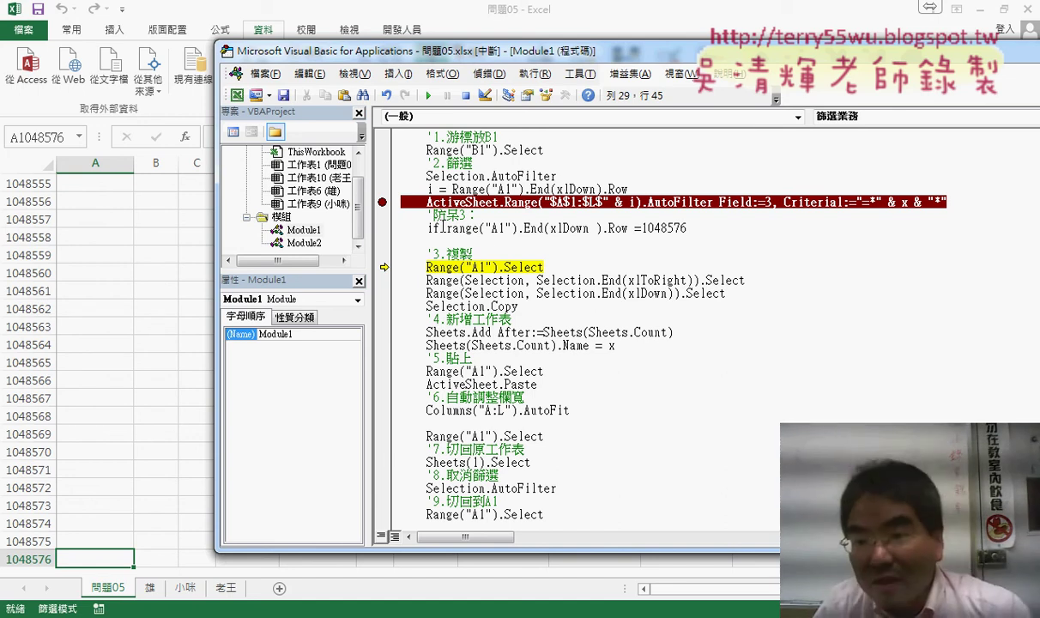
pyautogui.doubleClick(688, 228)
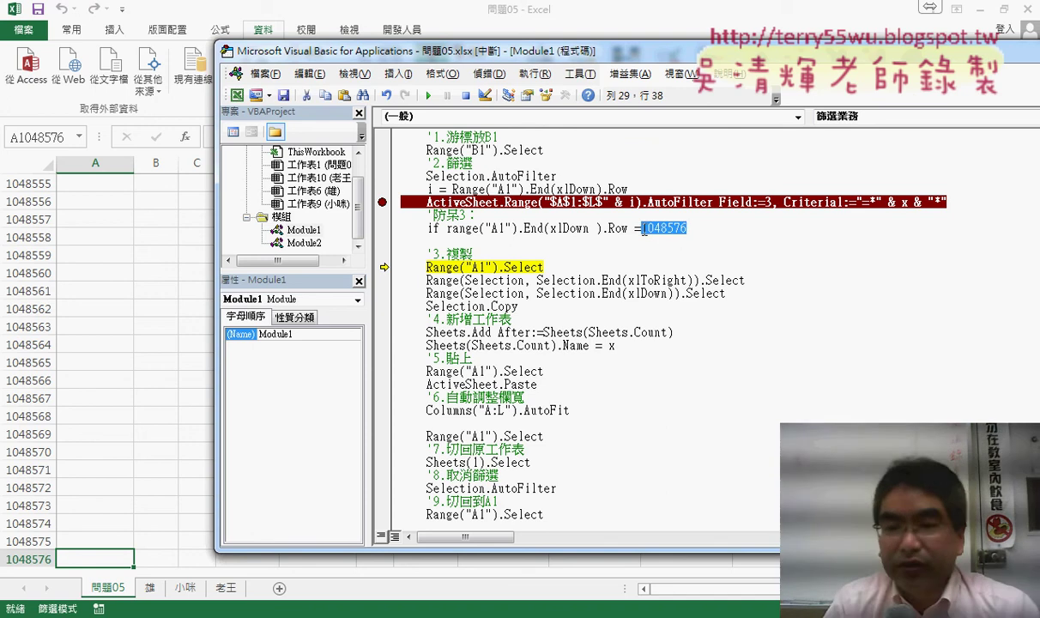
pyautogui.click(700, 229)
pyautogui.write('th')
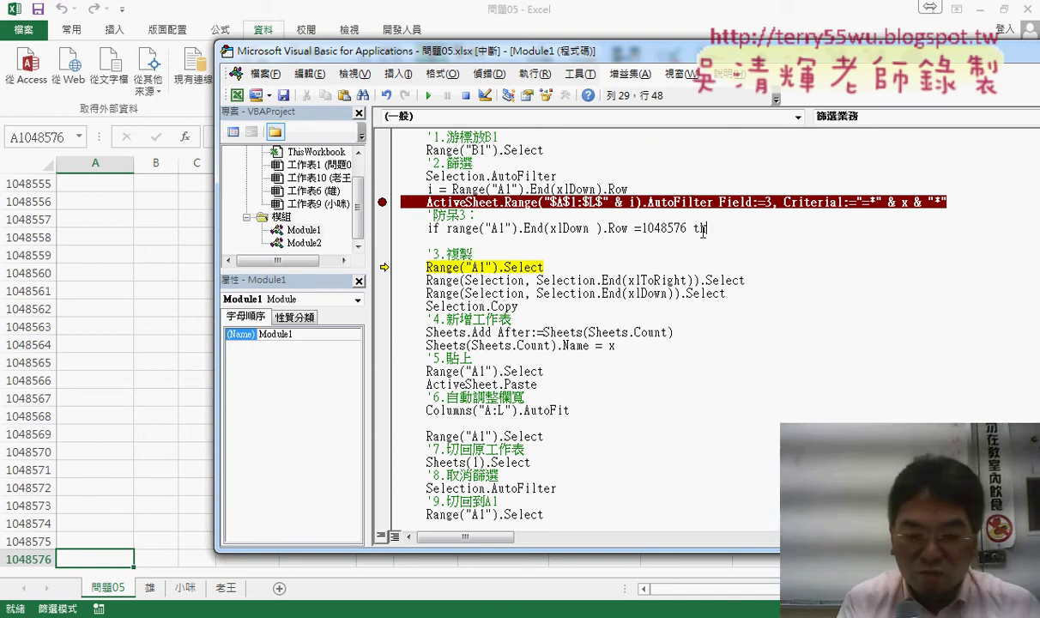
pyautogui.write('en')
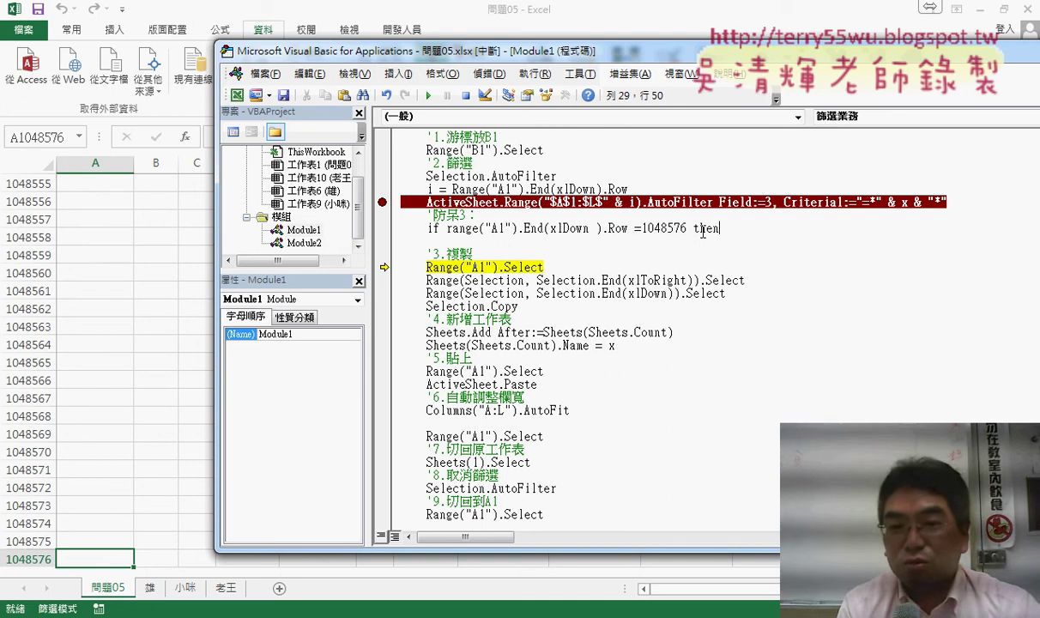
pyautogui.press('Return')
pyautogui.press('Return')
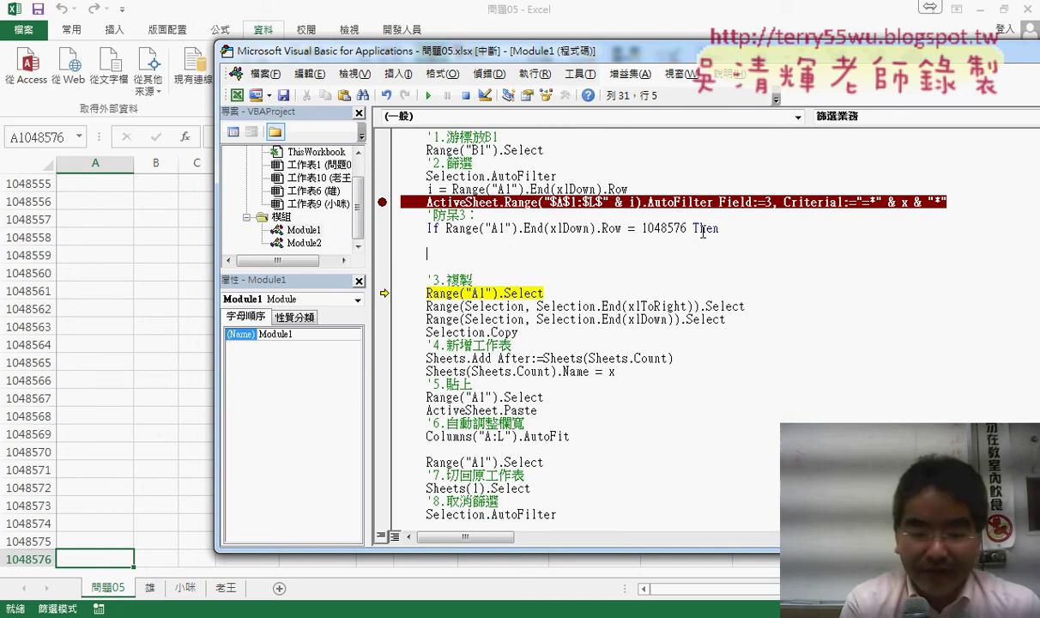
pyautogui.write('end')
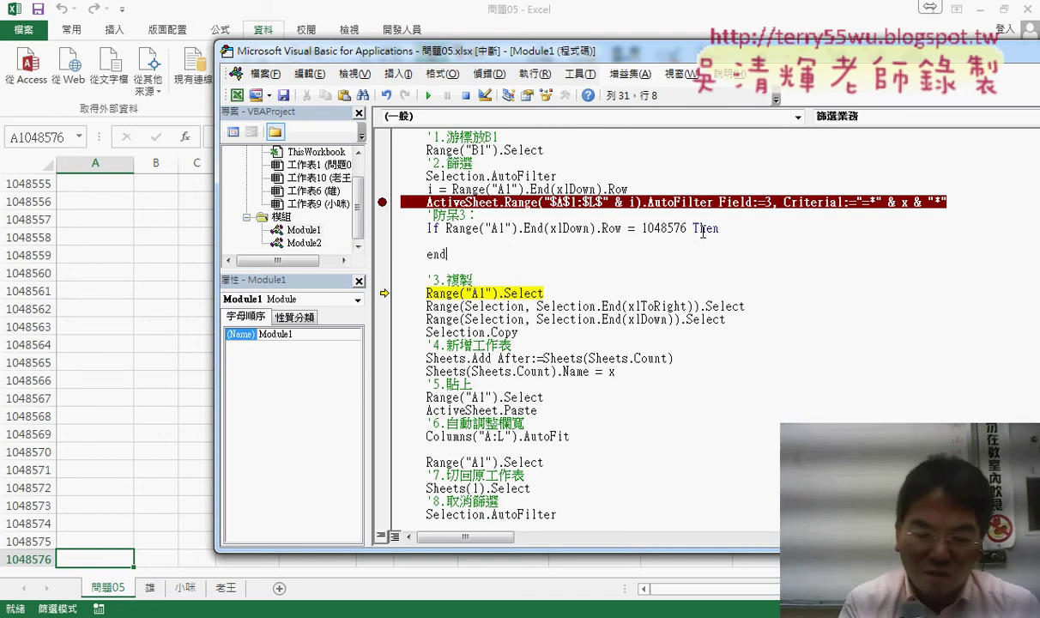
pyautogui.write(' if')
pyautogui.press('Up')
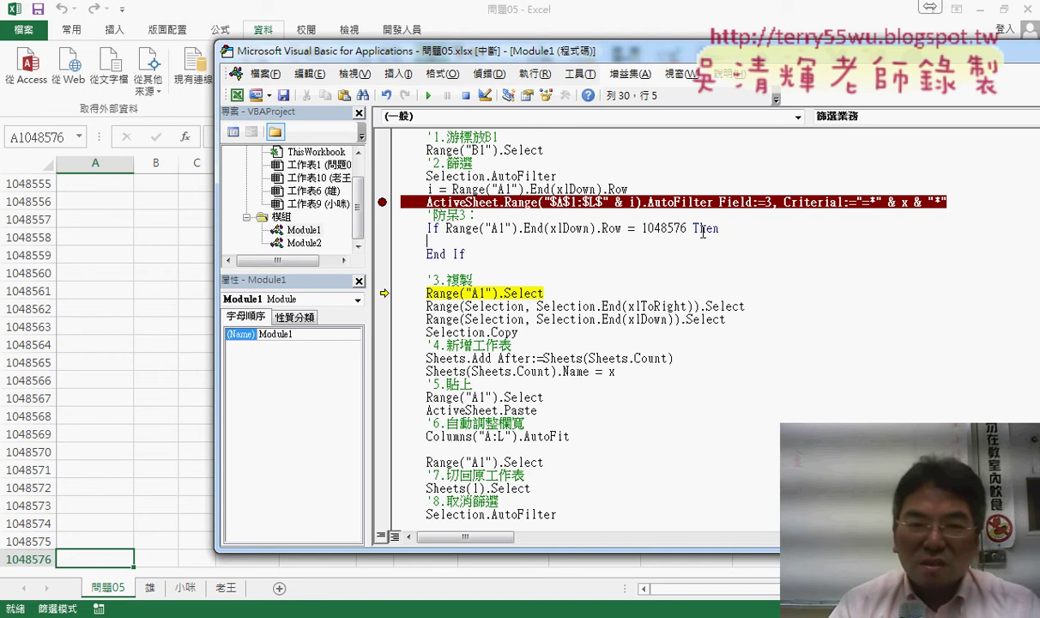
pyautogui.click(86, 313)
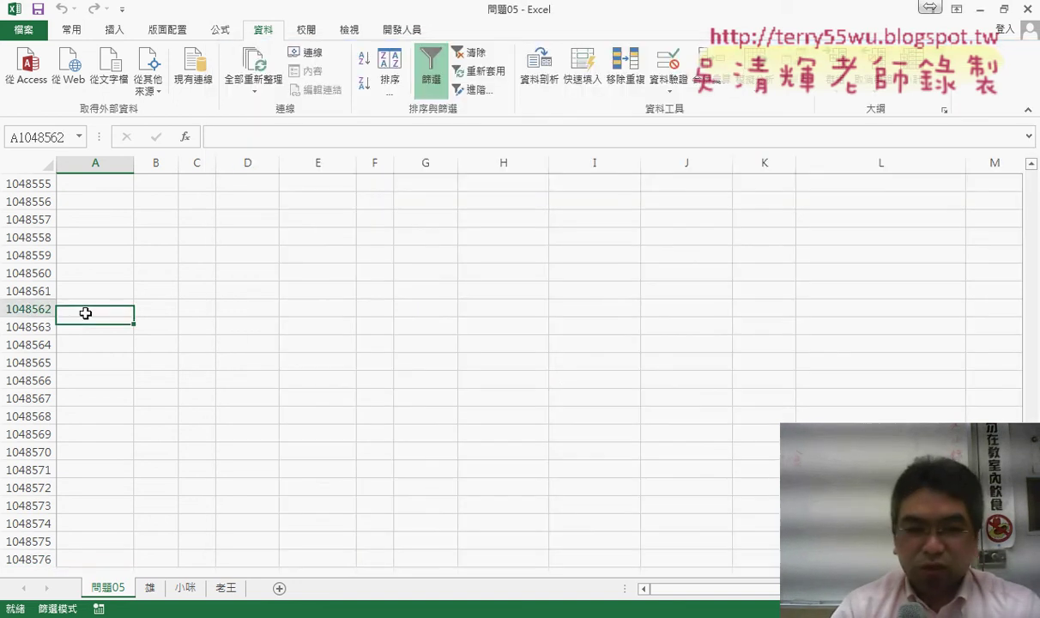
pyautogui.hotkey('ctrl', 'Home')
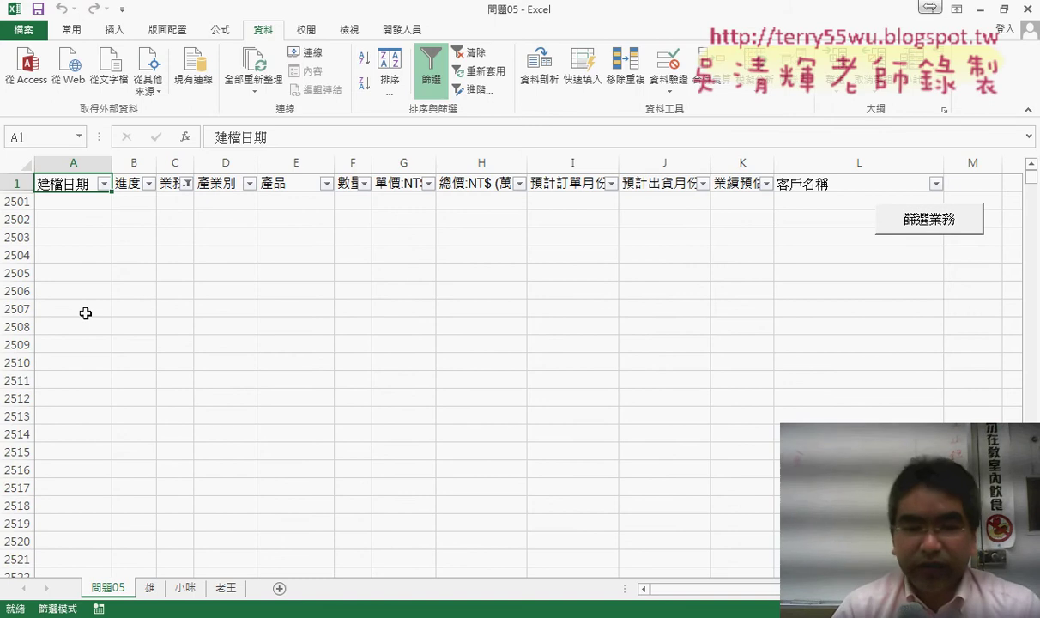
pyautogui.press('Down')
pyautogui.press('Down')
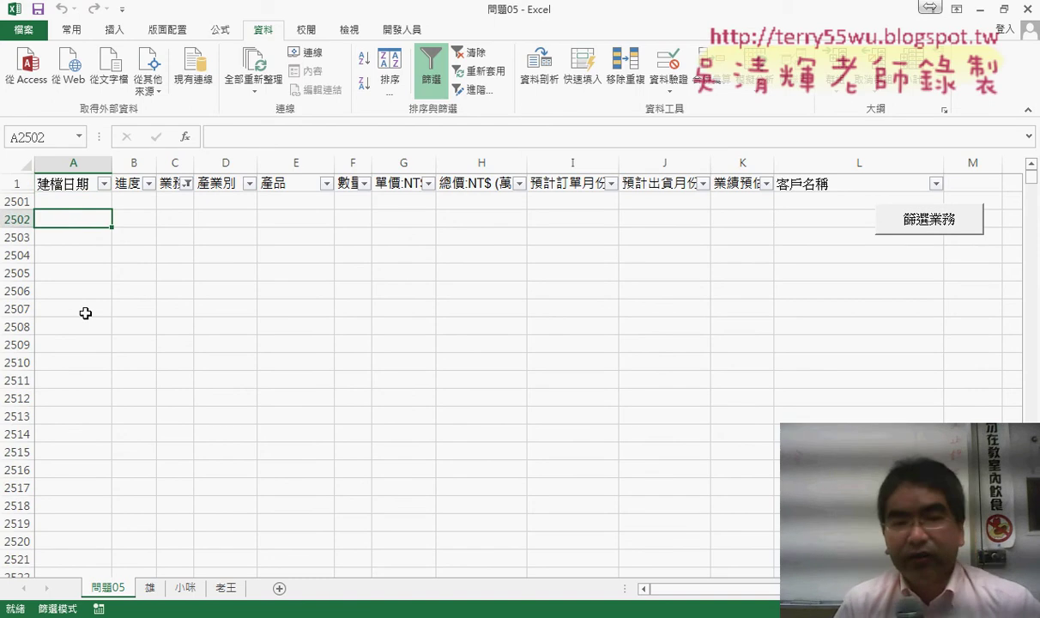
pyautogui.press('Down')
pyautogui.press('Down')
pyautogui.press('Down')
pyautogui.press('Down')
pyautogui.press('Down')
pyautogui.press('Down')
pyautogui.press('Down')
pyautogui.press('Down')
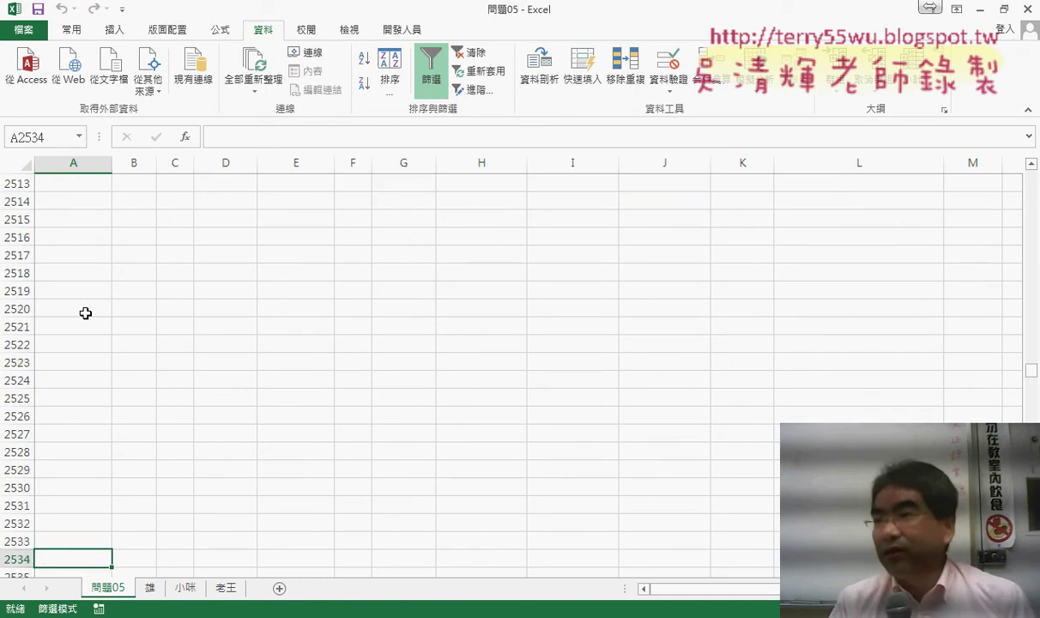
pyautogui.press('Down')
pyautogui.press('Down')
pyautogui.press('Down')
pyautogui.press('Down')
pyautogui.press('Down')
pyautogui.press('Down')
pyautogui.press('Down')
pyautogui.press('Down')
pyautogui.press('Down')
pyautogui.press('Down')
pyautogui.press('Down')
pyautogui.press('Down')
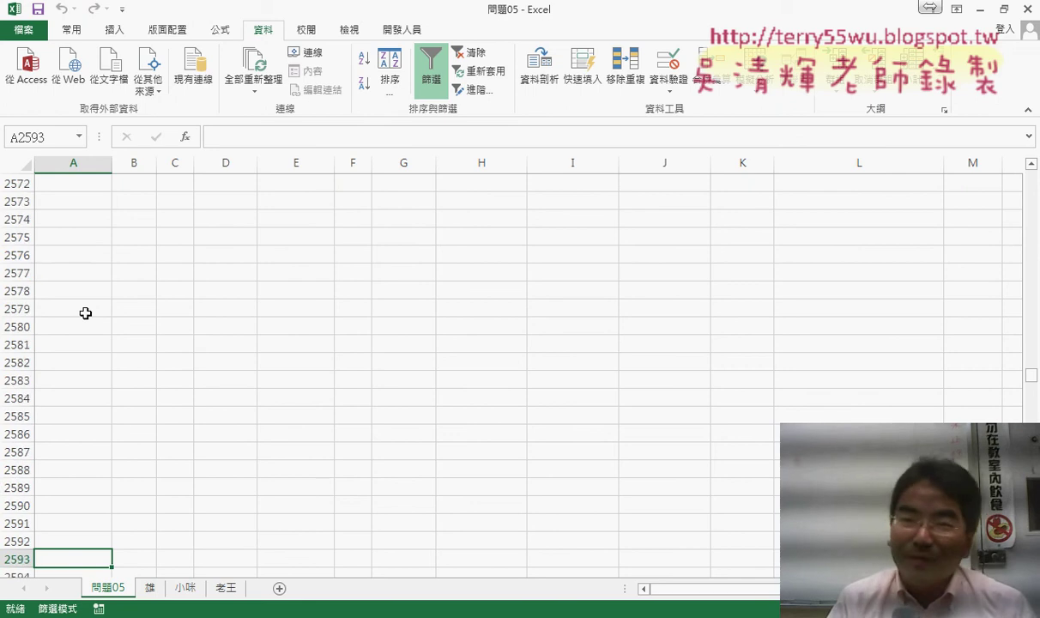
pyautogui.press('Down')
pyautogui.press('Down')
pyautogui.press('Down')
pyautogui.press('Down')
pyautogui.press('Down')
pyautogui.press('Down')
pyautogui.press('Down')
pyautogui.press('Down')
pyautogui.press('Down')
pyautogui.press('Down')
pyautogui.press('Down')
pyautogui.press('Down')
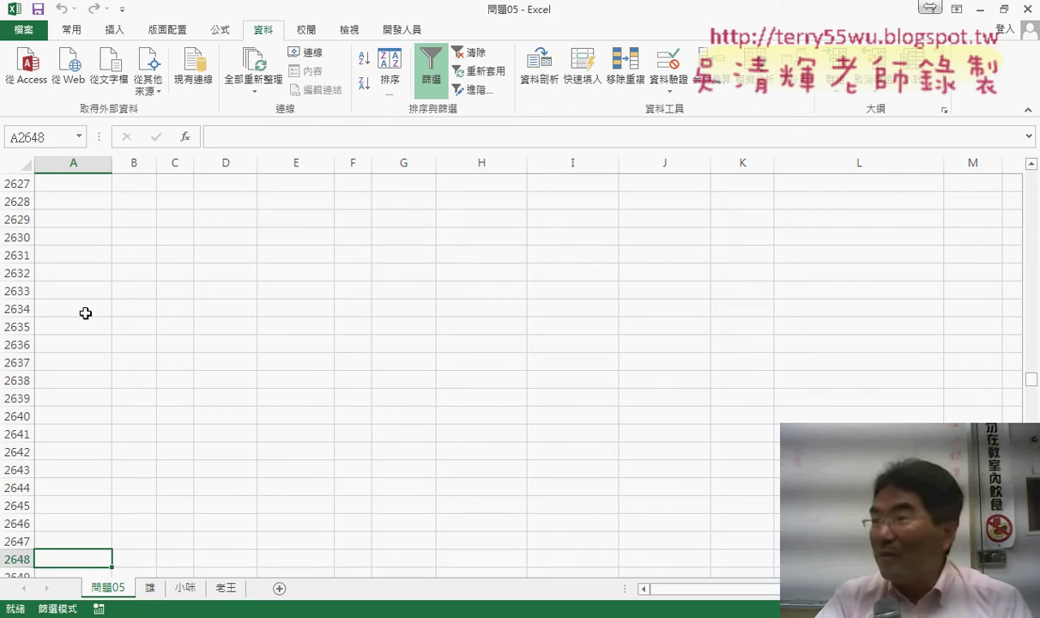
pyautogui.press('Down')
pyautogui.press('Down')
pyautogui.press('Down')
pyautogui.press('Down')
pyautogui.press('Down')
pyautogui.press('Down')
pyautogui.press('Down')
pyautogui.press('Down')
pyautogui.press('Down')
pyautogui.press('Down')
pyautogui.press('Down')
pyautogui.press('Down')
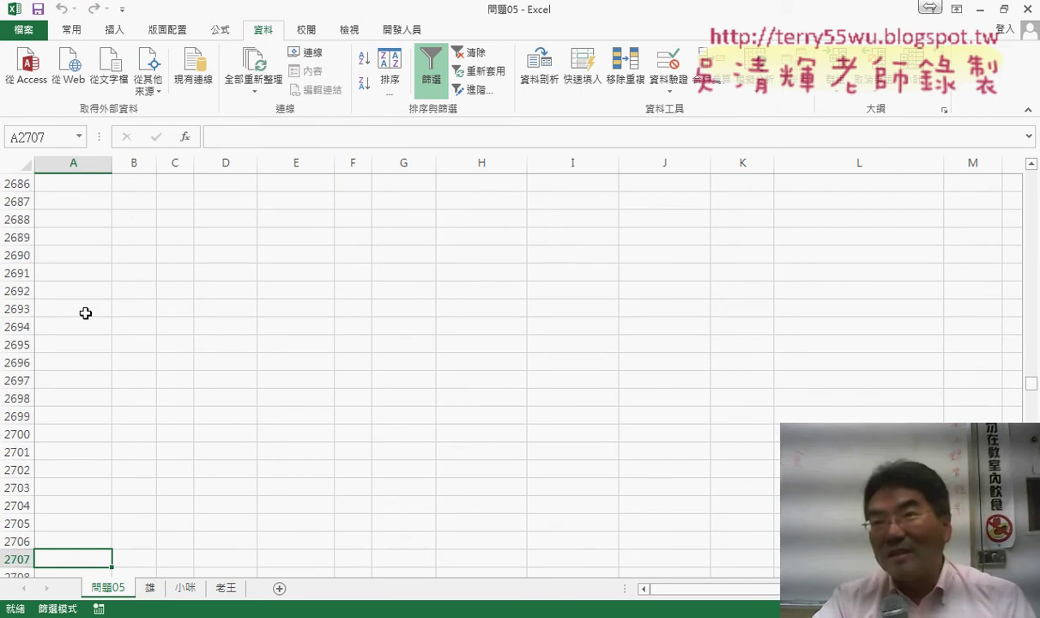
pyautogui.press('Down')
pyautogui.press('Down')
pyautogui.press('Down')
pyautogui.press('Down')
pyautogui.press('Down')
pyautogui.press('Down')
pyautogui.press('Down')
pyautogui.press('Down')
pyautogui.press('Down')
pyautogui.press('Down')
pyautogui.press('Down')
pyautogui.press('Down')
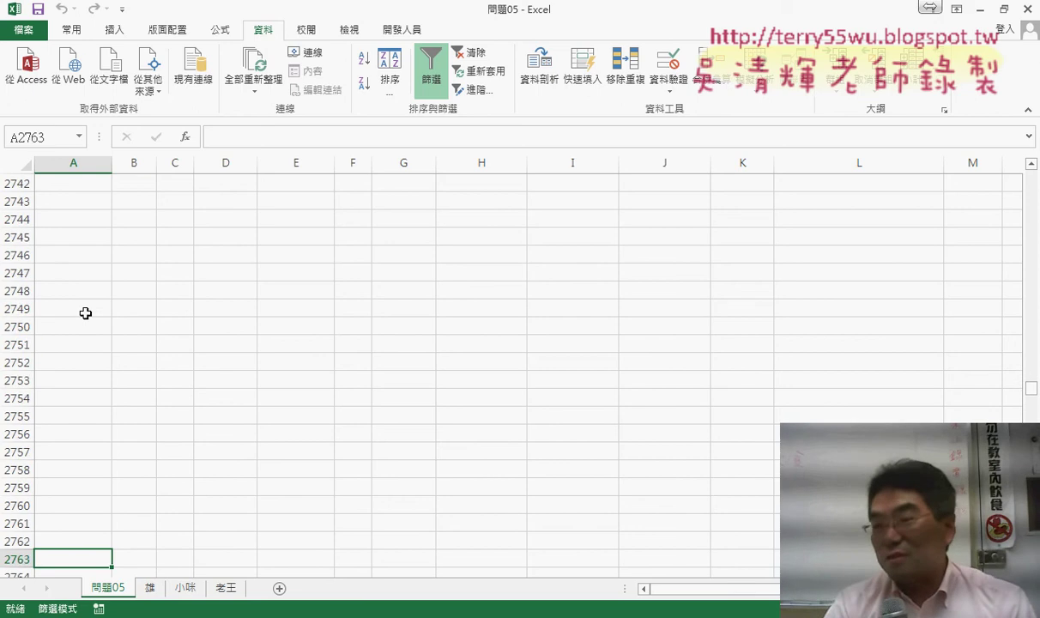
pyautogui.press('Down')
pyautogui.press('Down')
pyautogui.press('Down')
pyautogui.press('Down')
pyautogui.press('Down')
pyautogui.press('Down')
pyautogui.press('Down')
pyautogui.press('Down')
pyautogui.press('Down')
pyautogui.press('Down')
pyautogui.press('Down')
pyautogui.press('Down')
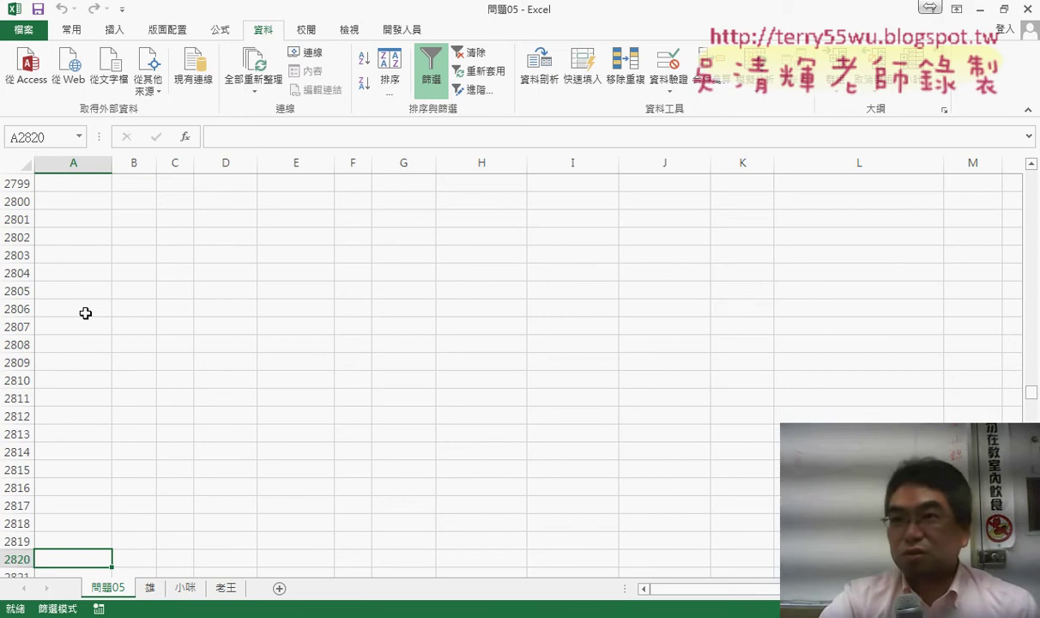
pyautogui.press('Down')
pyautogui.press('Down')
pyautogui.press('Down')
pyautogui.press('Down')
pyautogui.press('Down')
pyautogui.press('Down')
pyautogui.press('Down')
pyautogui.press('Down')
pyautogui.press('Down')
pyautogui.press('Down')
pyautogui.press('Down')
pyautogui.press('Down')
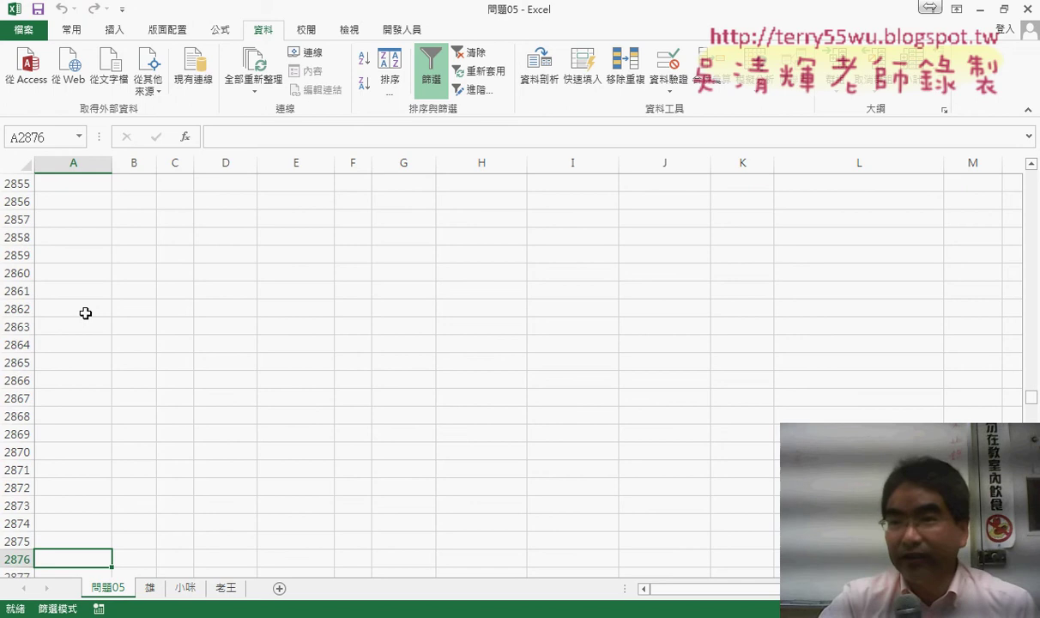
pyautogui.press('Down')
pyautogui.press('Down')
pyautogui.press('Down')
pyautogui.press('Down')
pyautogui.press('Down')
pyautogui.press('Down')
pyautogui.press('Down')
pyautogui.press('Down')
pyautogui.press('Down')
pyautogui.press('Down')
pyautogui.press('Down')
pyautogui.press('Down')
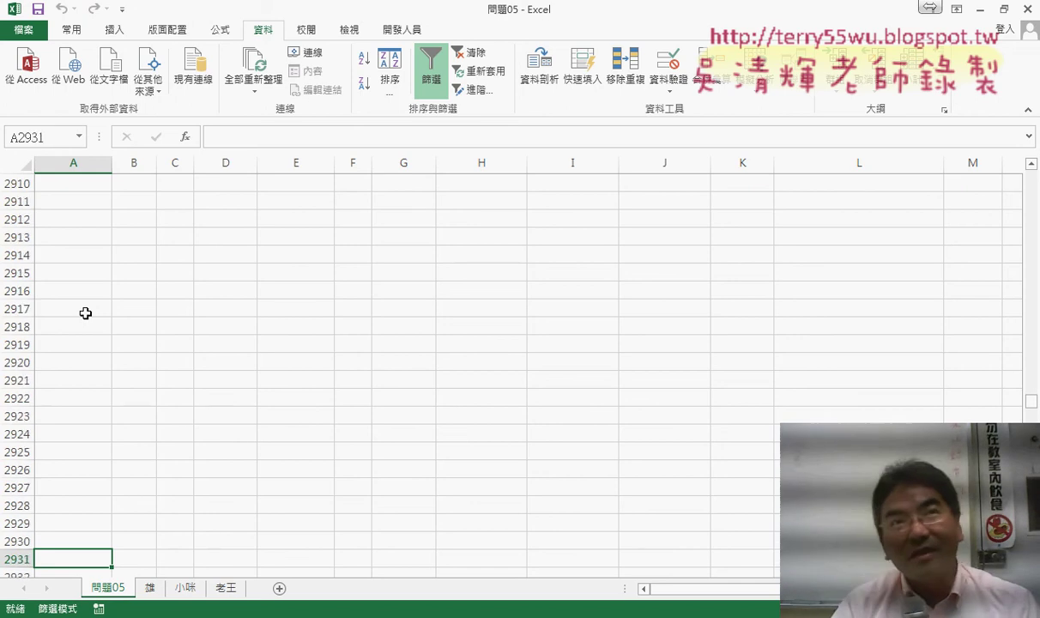
pyautogui.press('Down')
pyautogui.press('Down')
pyautogui.press('Down')
pyautogui.press('Down')
pyautogui.press('Down')
pyautogui.press('Down')
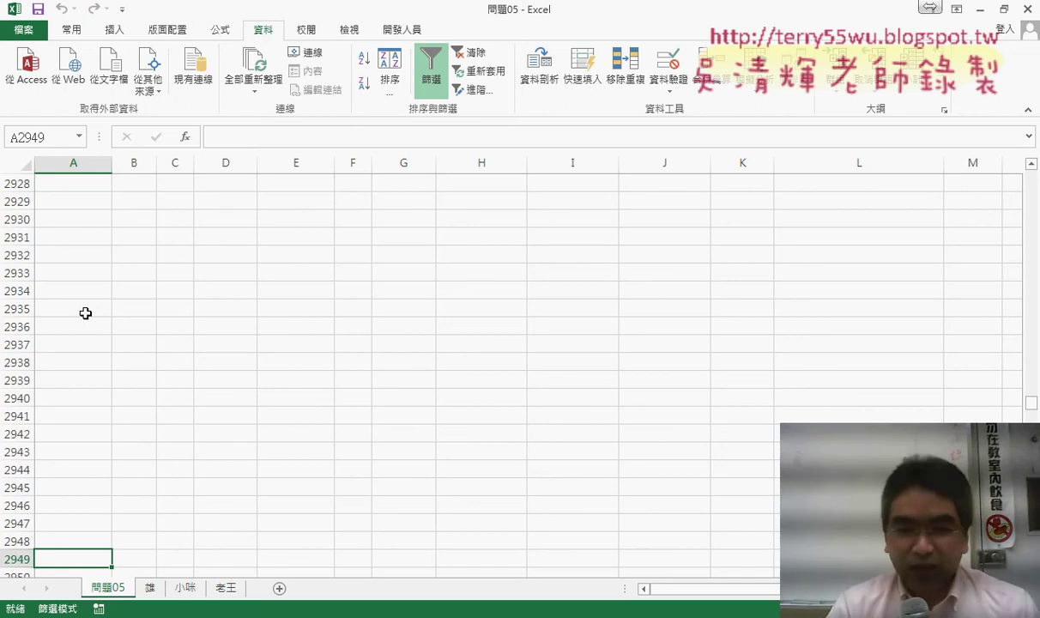
pyautogui.hotkey('ctrl', 'Down')
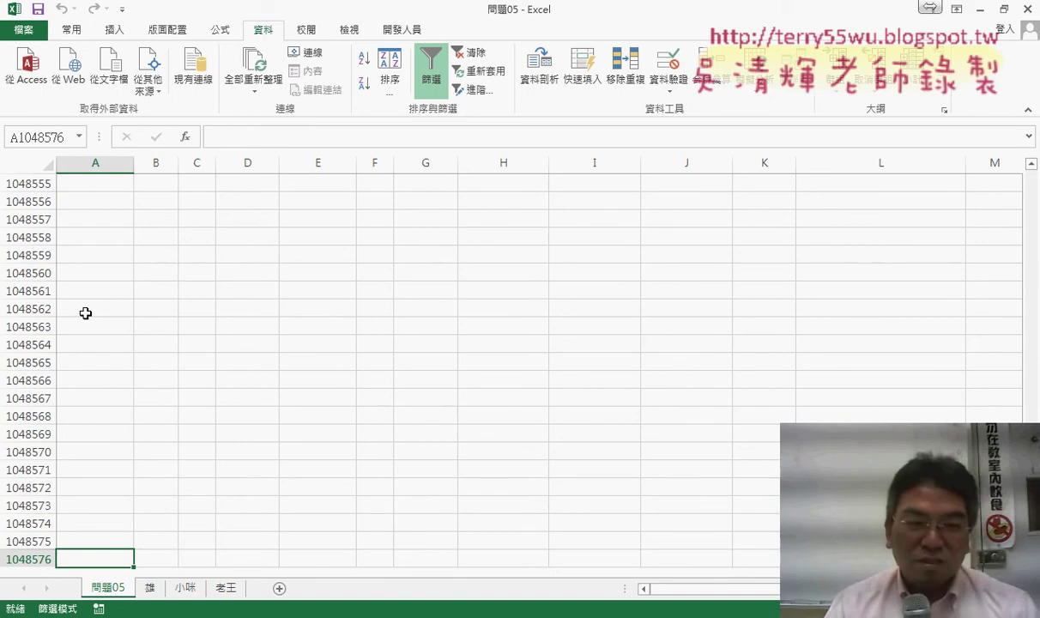
pyautogui.hotkey('ctrl', 'Home')
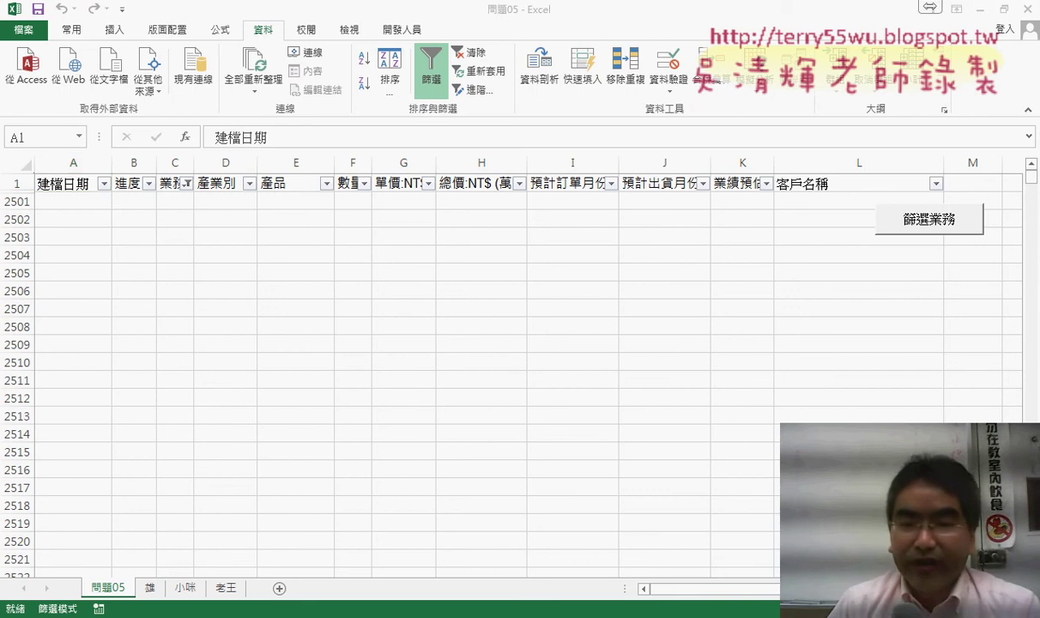
# Return to the VBA editor and place an indented cursor inside the empty 防呆3 If block
pyautogui.click(309, 565)
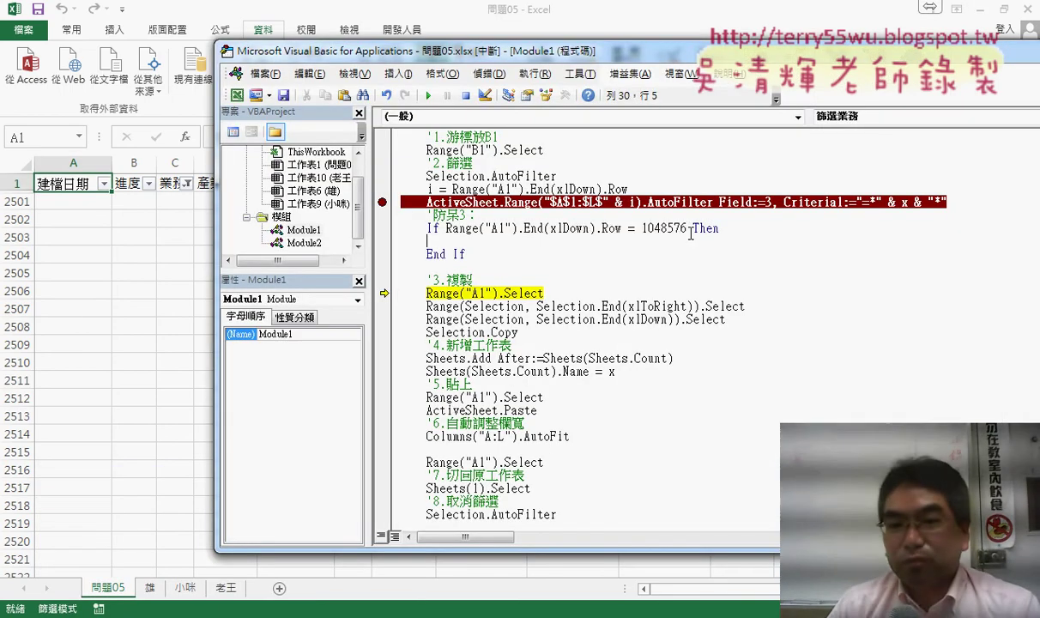
pyautogui.moveTo(687, 228); pyautogui.dragTo(446, 228)
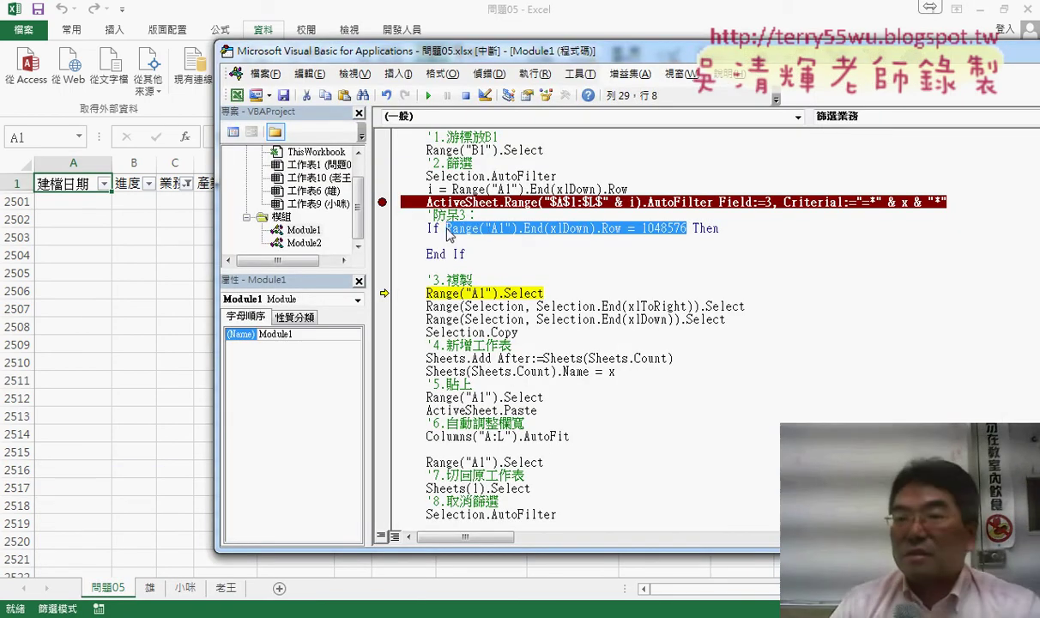
pyautogui.click(556, 244)
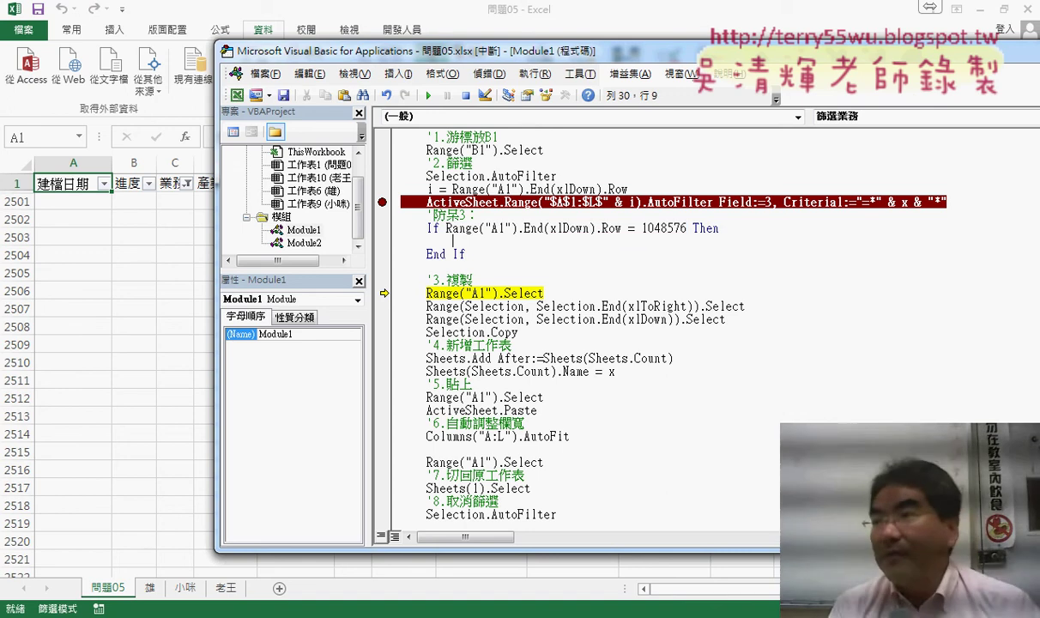
pyautogui.press('Right')
pyautogui.press('Right')
pyautogui.press('Right')
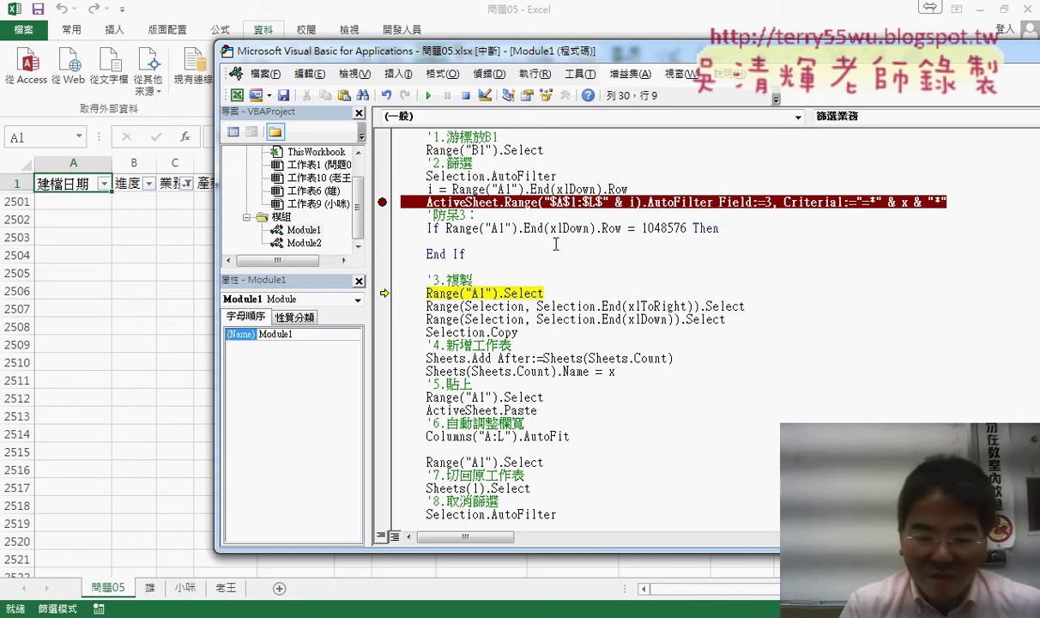
# Fill the 防呆3 block with MsgBox "查無資料!!", vbInformation, a blank line, and Exit Sub
pyautogui.write('m')
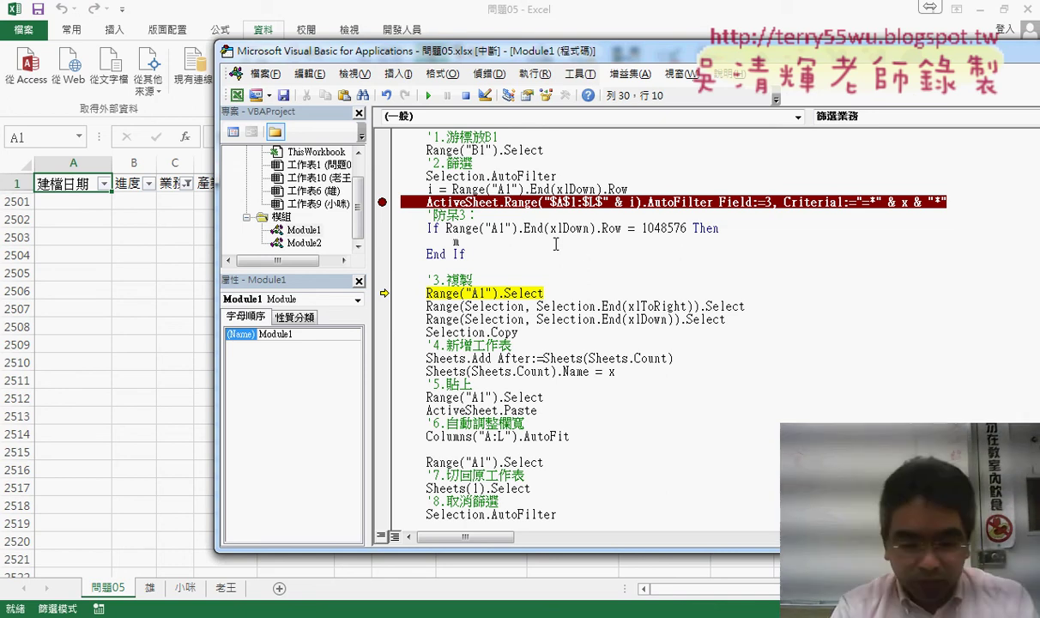
pyautogui.write('s')
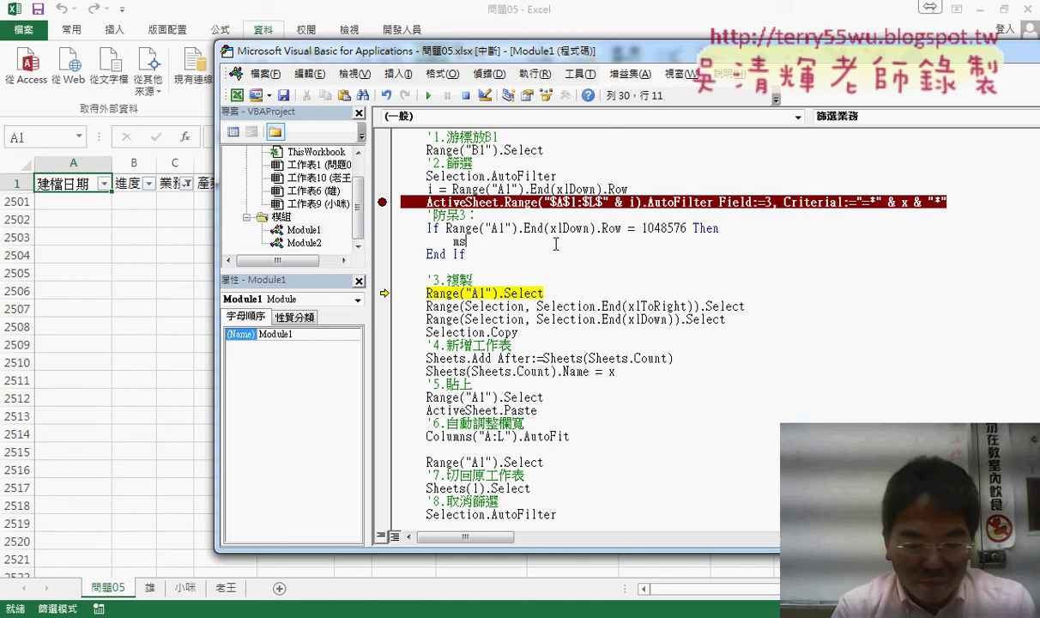
pyautogui.write('gbox ')
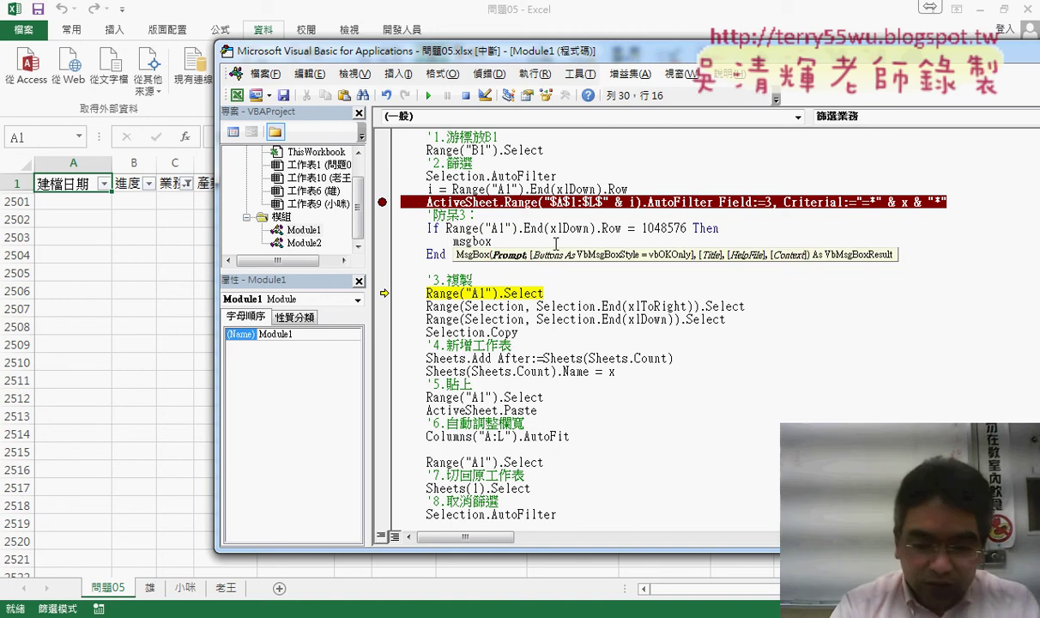
pyautogui.write('"')
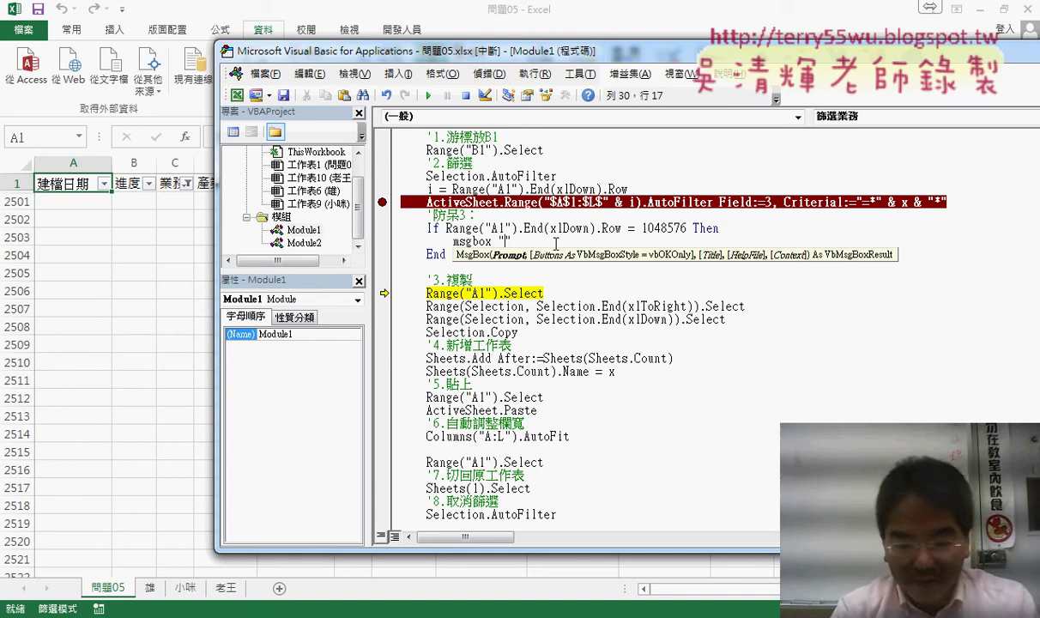
pyautogui.write('查無資料')
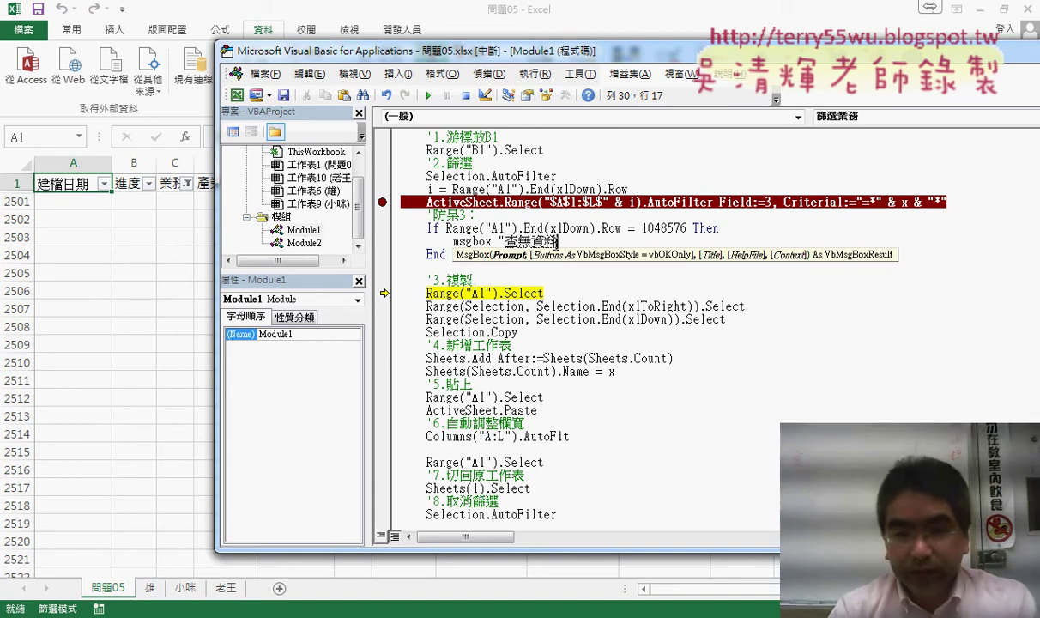
pyautogui.write('!"')
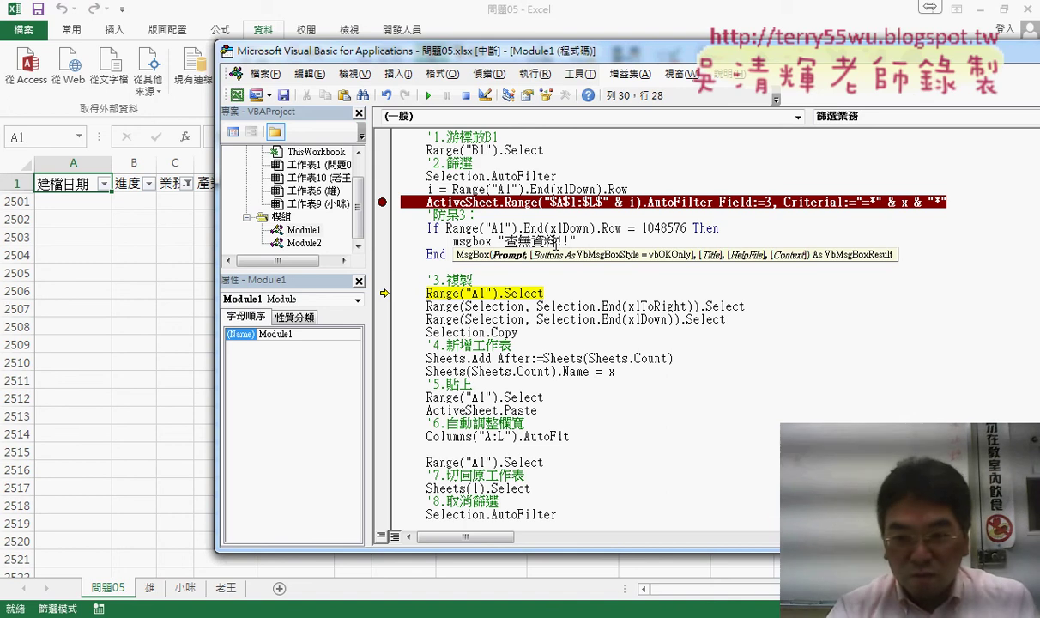
pyautogui.write(',')
pyautogui.press('Down')
pyautogui.press('Down')
pyautogui.press('Down')
pyautogui.press('Down')
pyautogui.press('Down')
pyautogui.press('Down')
pyautogui.press('Down')
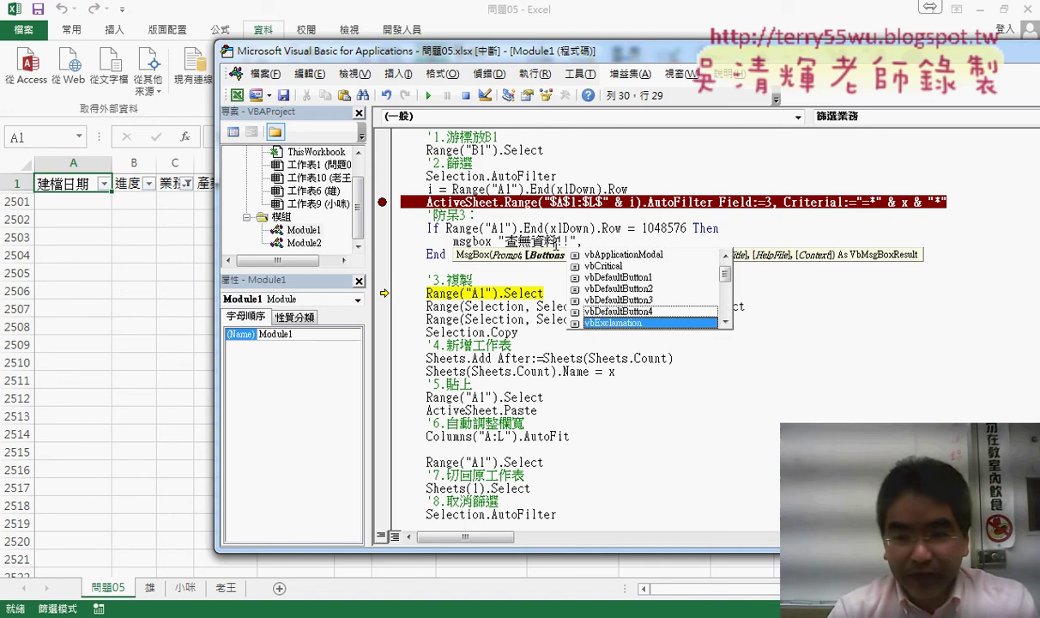
pyautogui.press('Down')
pyautogui.press('Tab')
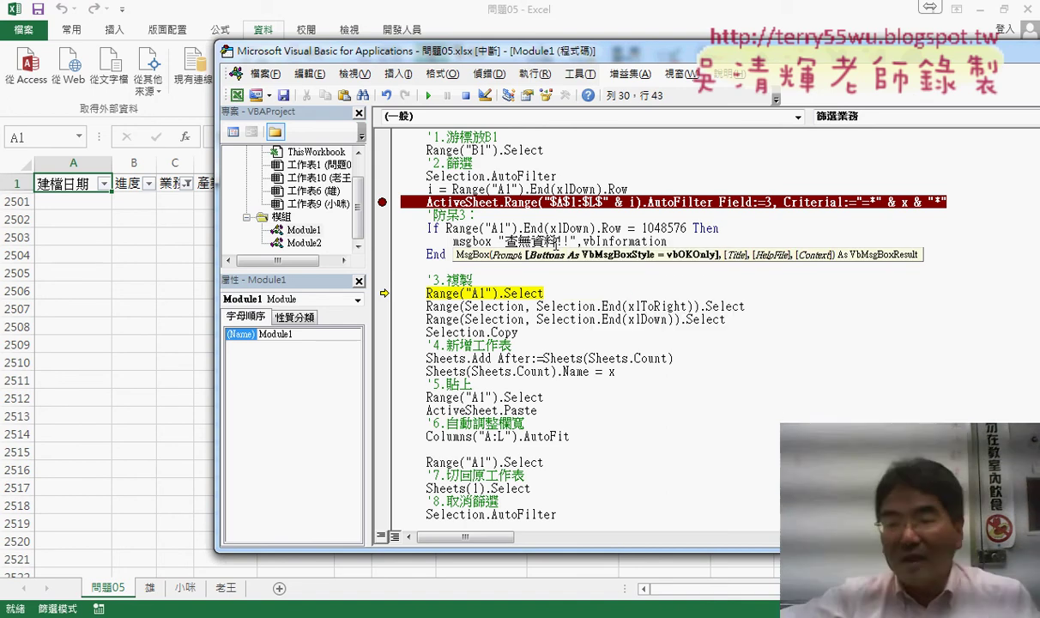
pyautogui.press('Return')
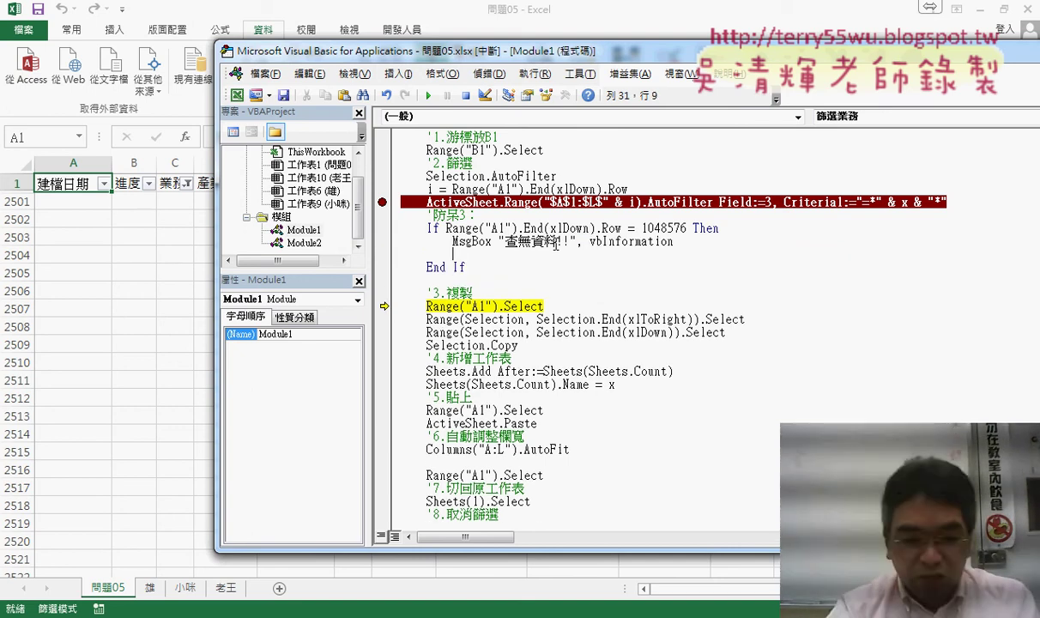
pyautogui.write('exi')
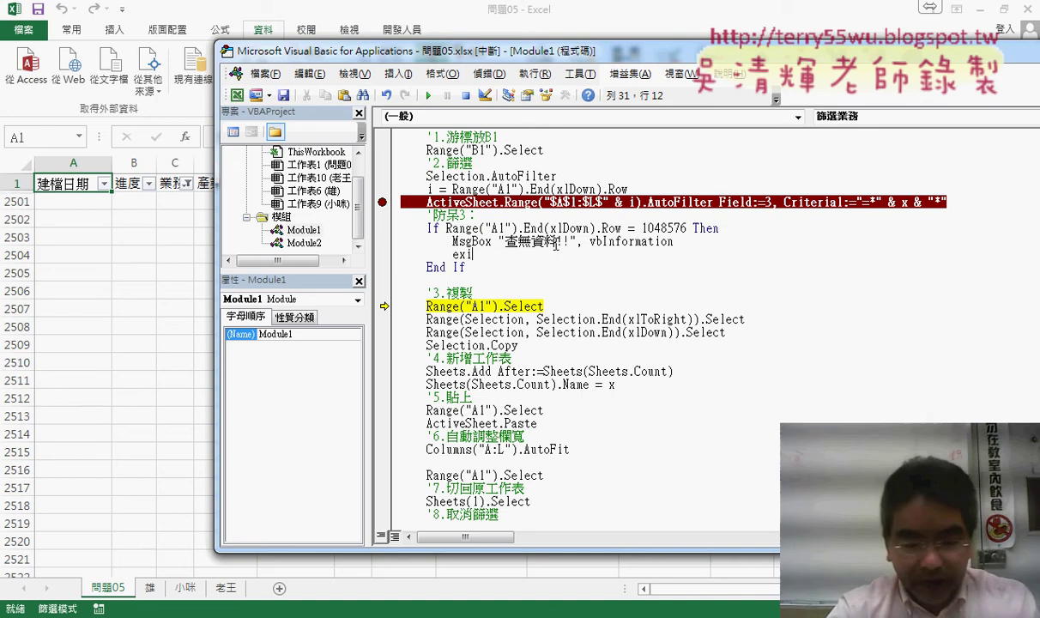
pyautogui.write('t sub')
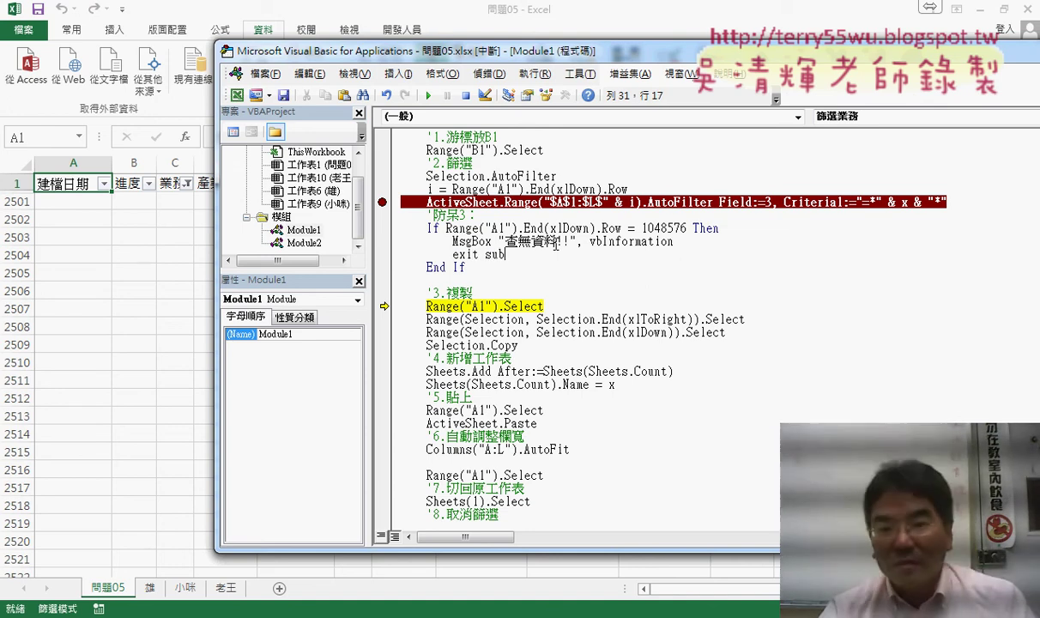
pyautogui.press('Down')
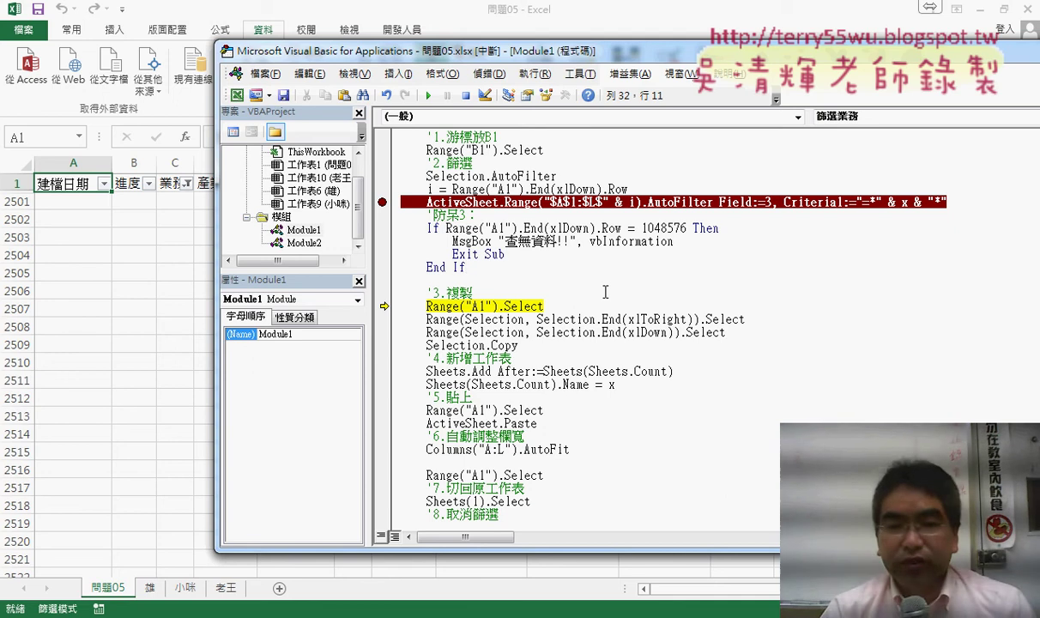
pyautogui.click(691, 242)
pyautogui.press('Return')
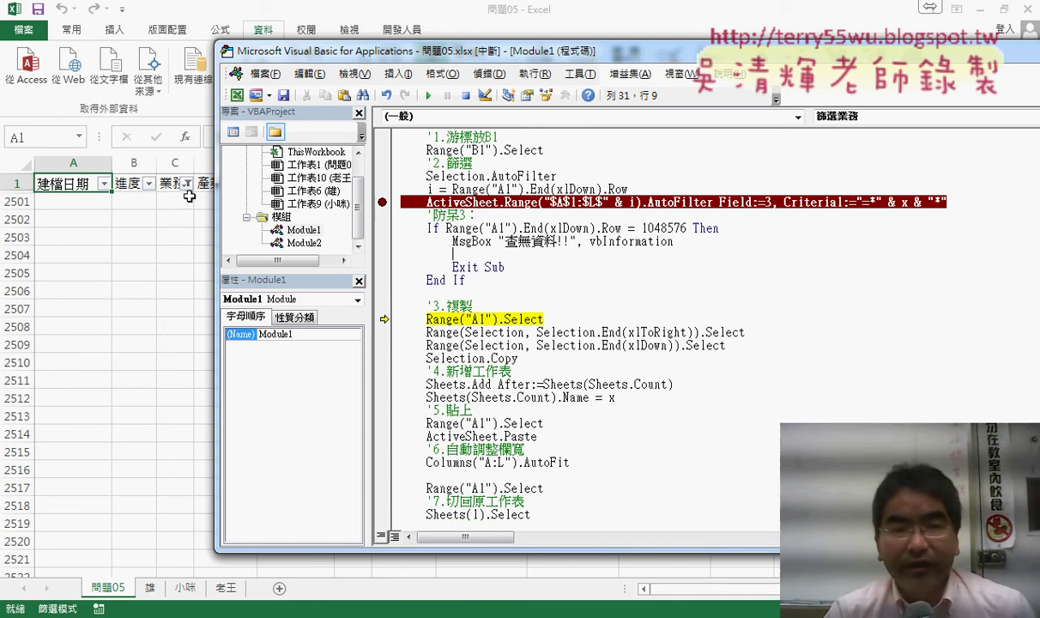
# Paste a Selection.AutoFilter line between the MsgBox and Exit Sub in the 防呆3 block
pyautogui.moveTo(326, 57); pyautogui.dragTo(303, 242)
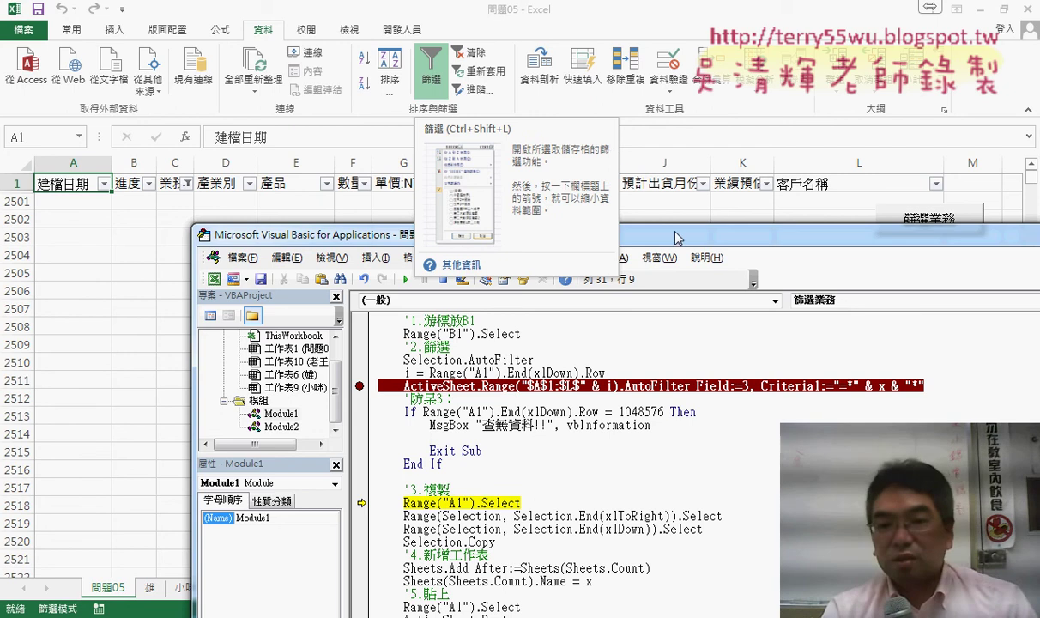
pyautogui.moveTo(643, 234)
pyautogui.mouseDown()
pyautogui.moveTo(676, 184)
pyautogui.moveTo(675, 134)
pyautogui.mouseUp()
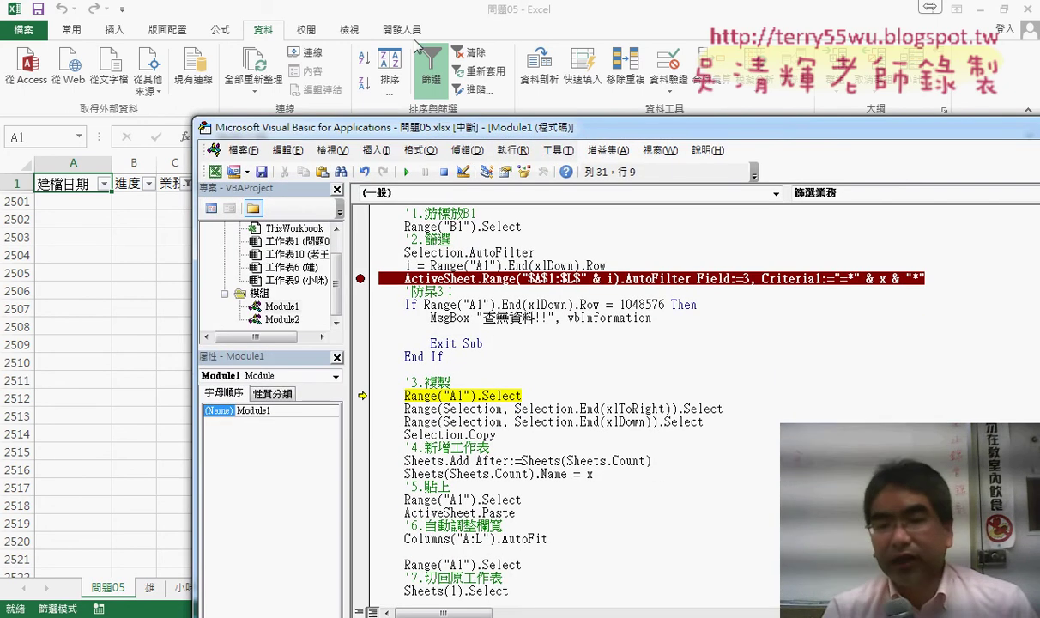
pyautogui.scroll(1, 536, 367)
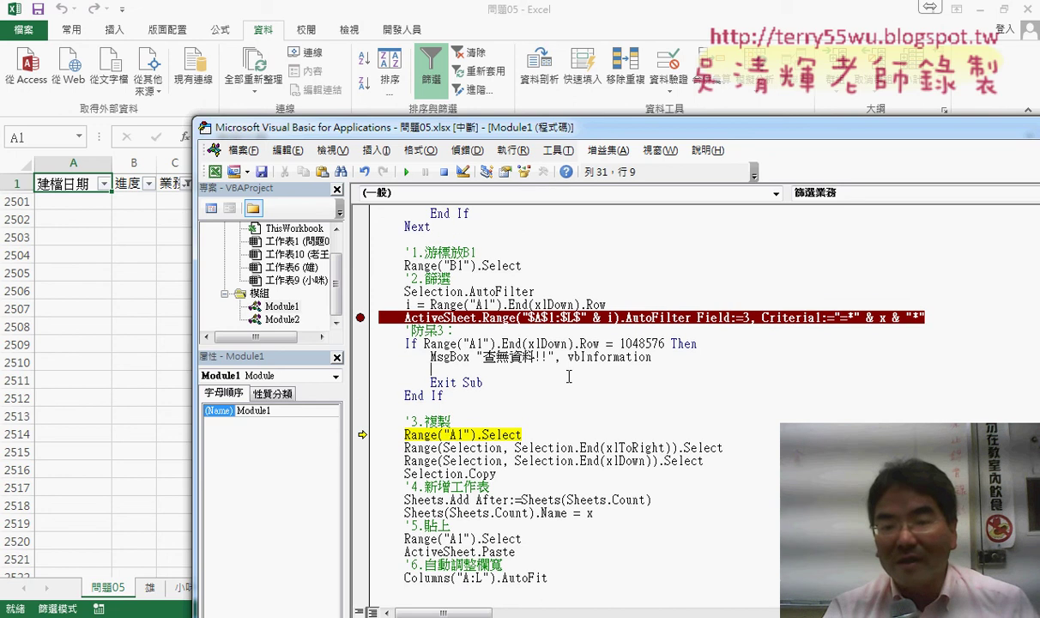
pyautogui.click(535, 292)
pyautogui.moveTo(535, 292); pyautogui.dragTo(400, 291)
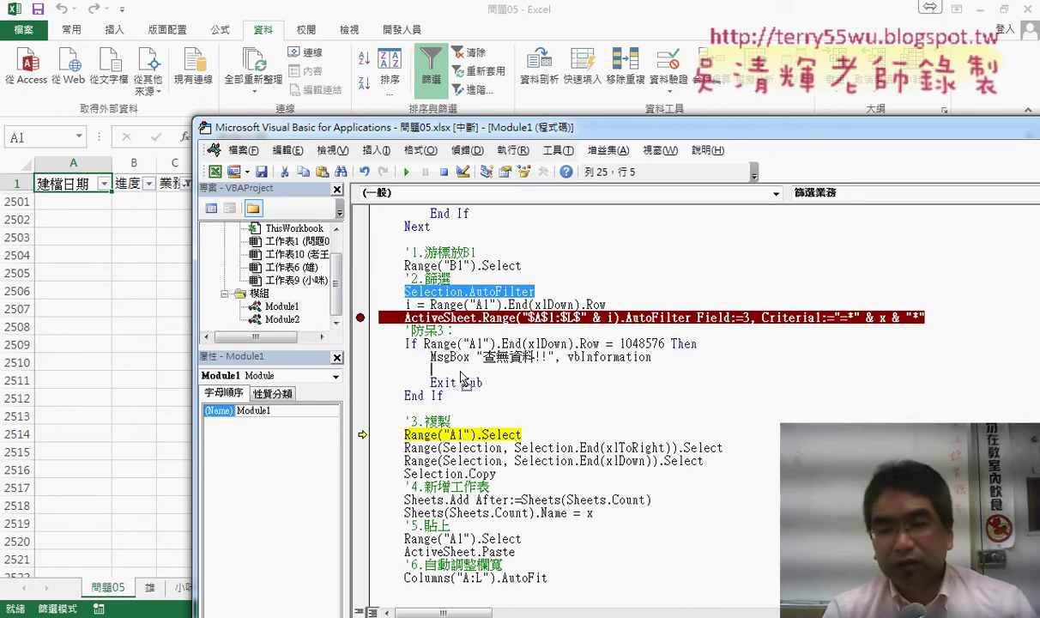
pyautogui.write('Selection.AutoFilter')
pyautogui.moveTo(658, 356)
pyautogui.mouseDown()
pyautogui.moveTo(562, 370)
pyautogui.moveTo(406, 369)
pyautogui.mouseUp()
# Move the paused macro's next statement back up to the 防呆3 If check line
pyautogui.click(507, 356)
pyautogui.click(438, 369)
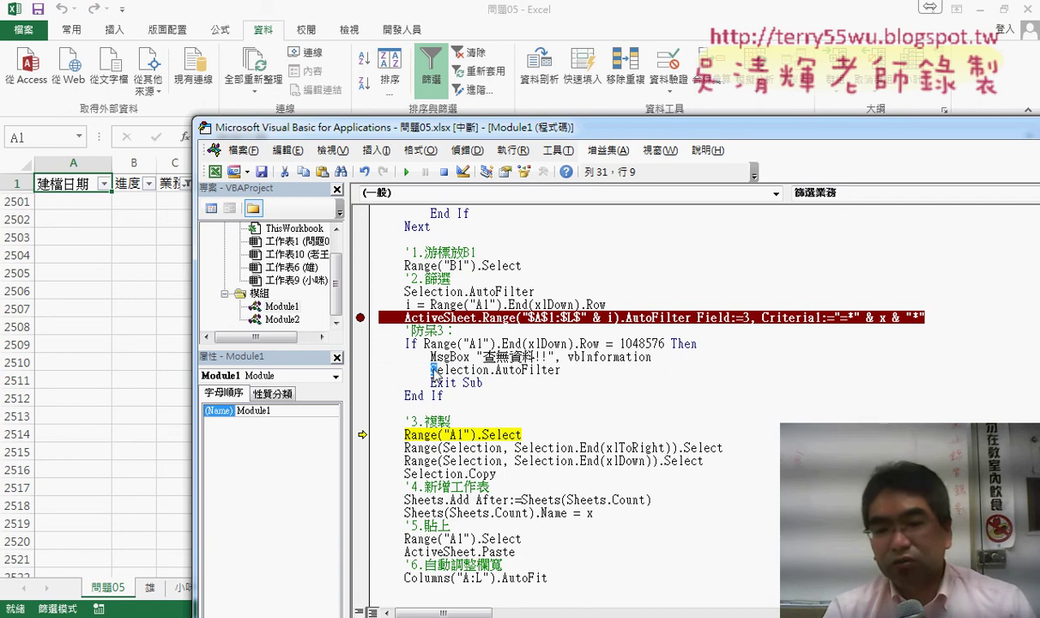
pyautogui.click(576, 370)
pyautogui.moveTo(576, 370); pyautogui.dragTo(431, 370)
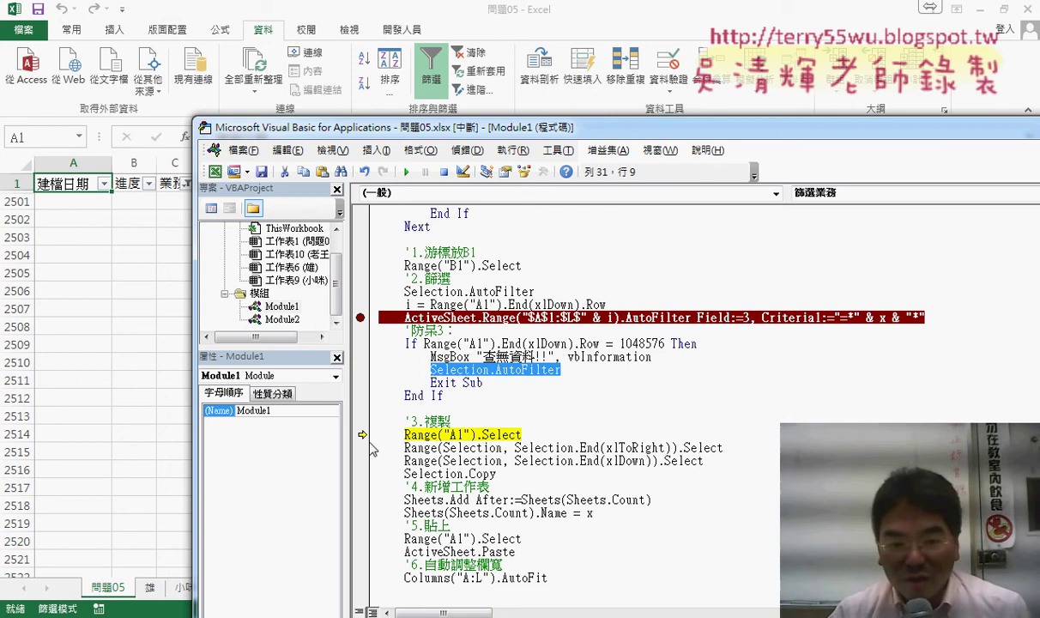
pyautogui.moveTo(362, 435); pyautogui.dragTo(369, 404)
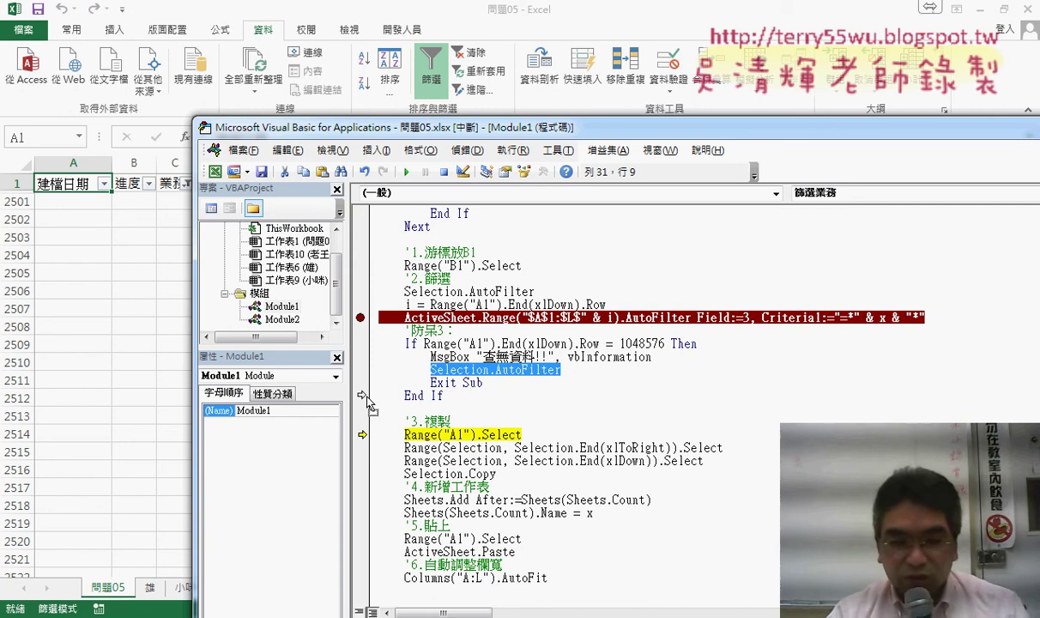
pyautogui.moveTo(369, 404); pyautogui.dragTo(382, 354)
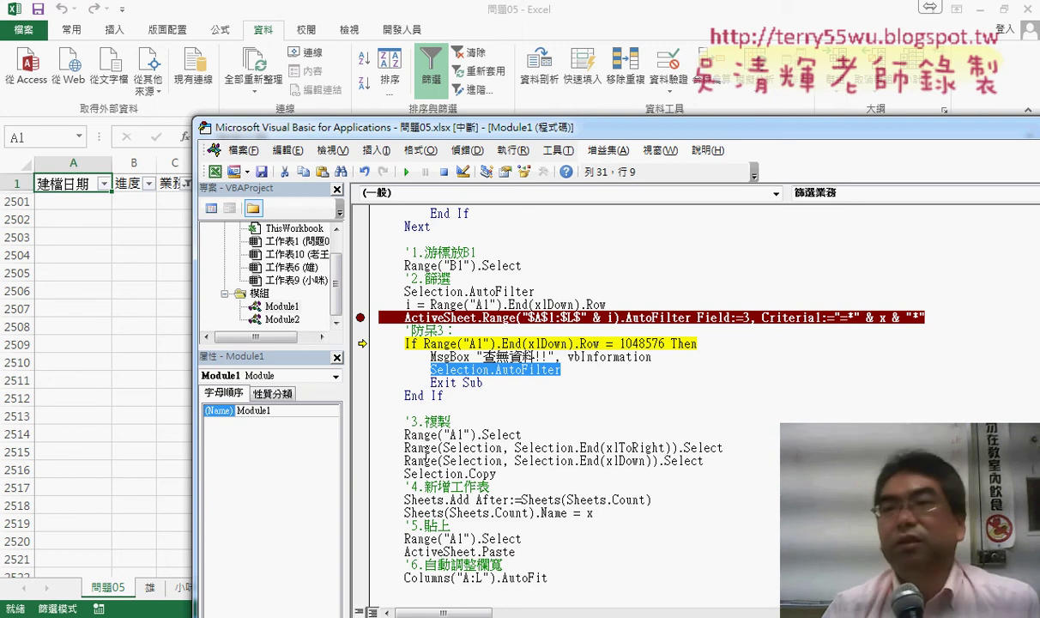
# Step past the If check and dismiss the 查無資料!! message so execution reaches Selection.AutoFilter
pyautogui.press('F8')
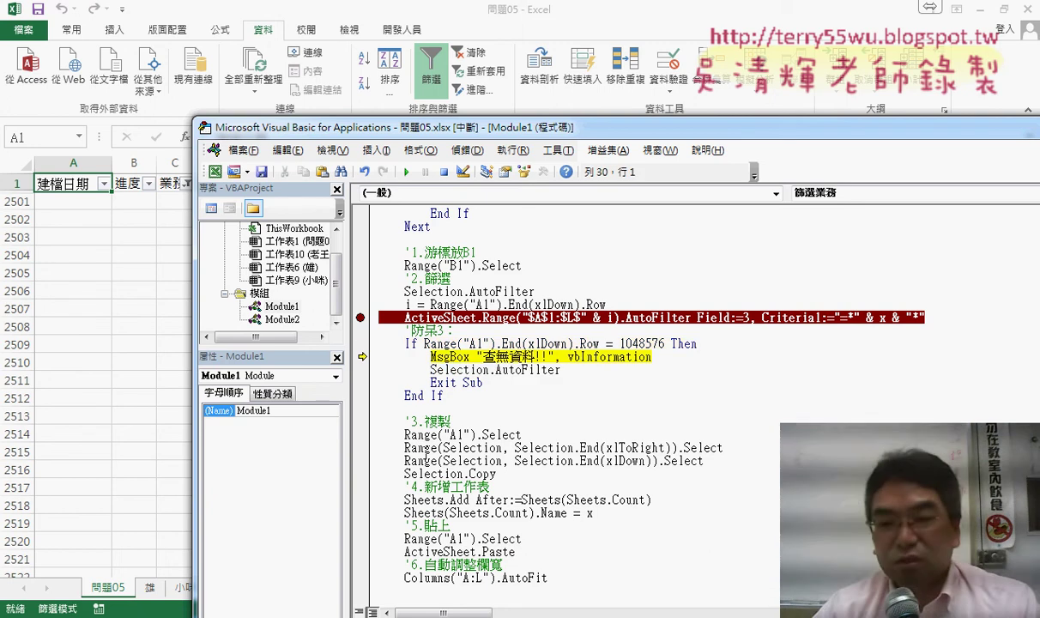
pyautogui.moveTo(442, 345)
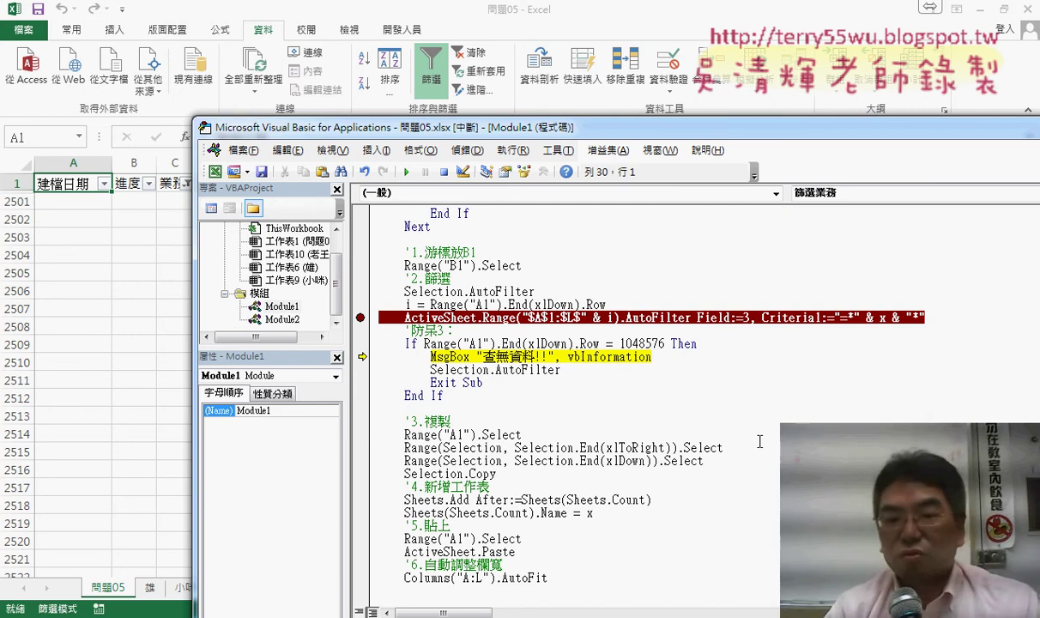
pyautogui.press('F8')
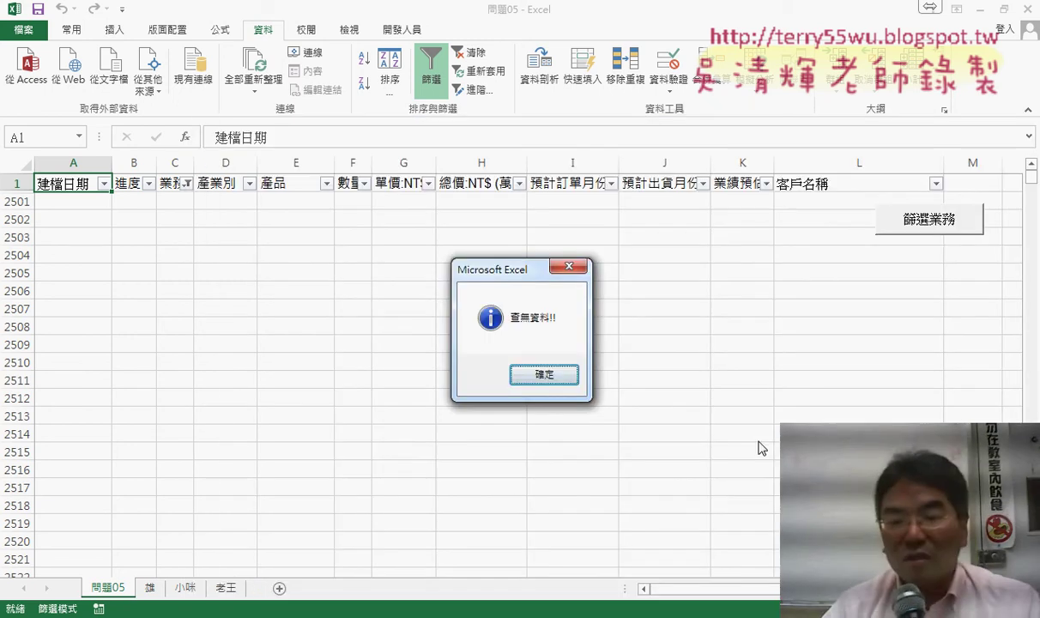
pyautogui.click(537, 374)
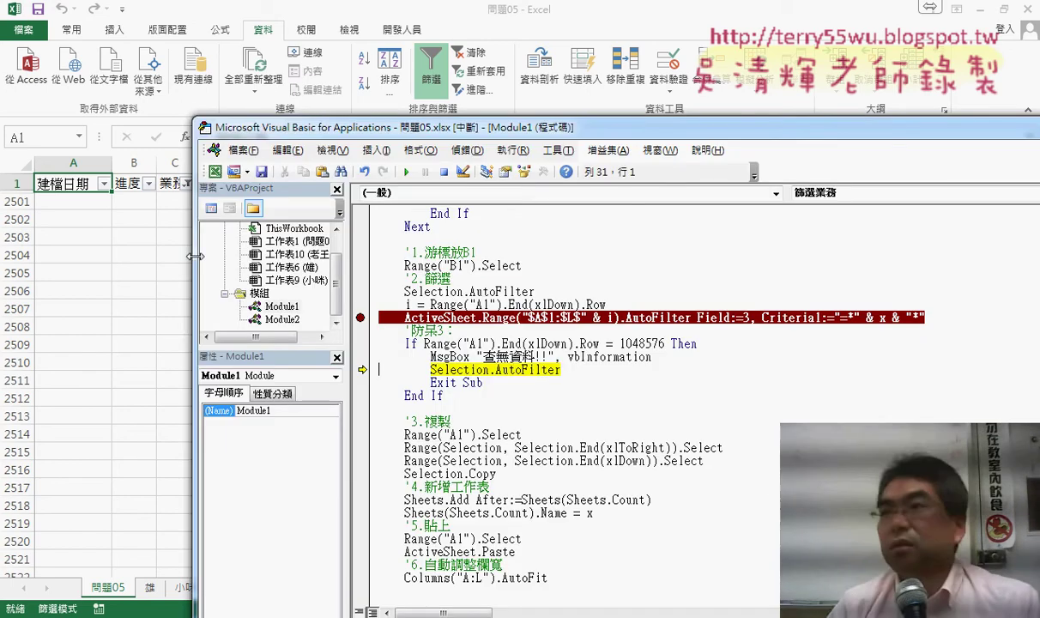
# Step through Selection.AutoFilter, stop the macro, then bring the unfiltered 問題05 sheet forward
pyautogui.press('F8')
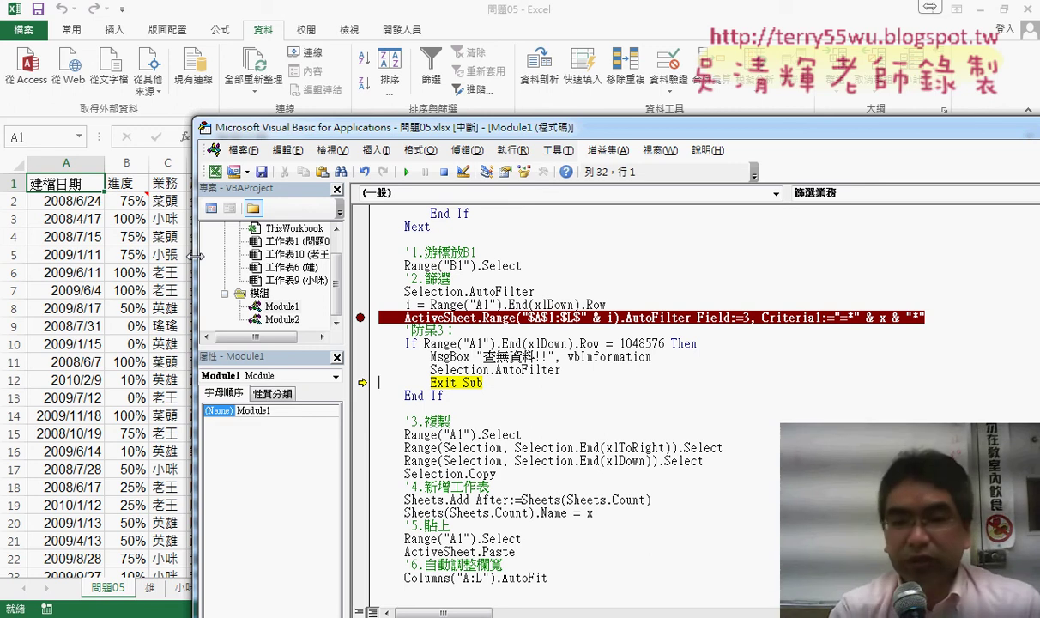
pyautogui.press('F8')
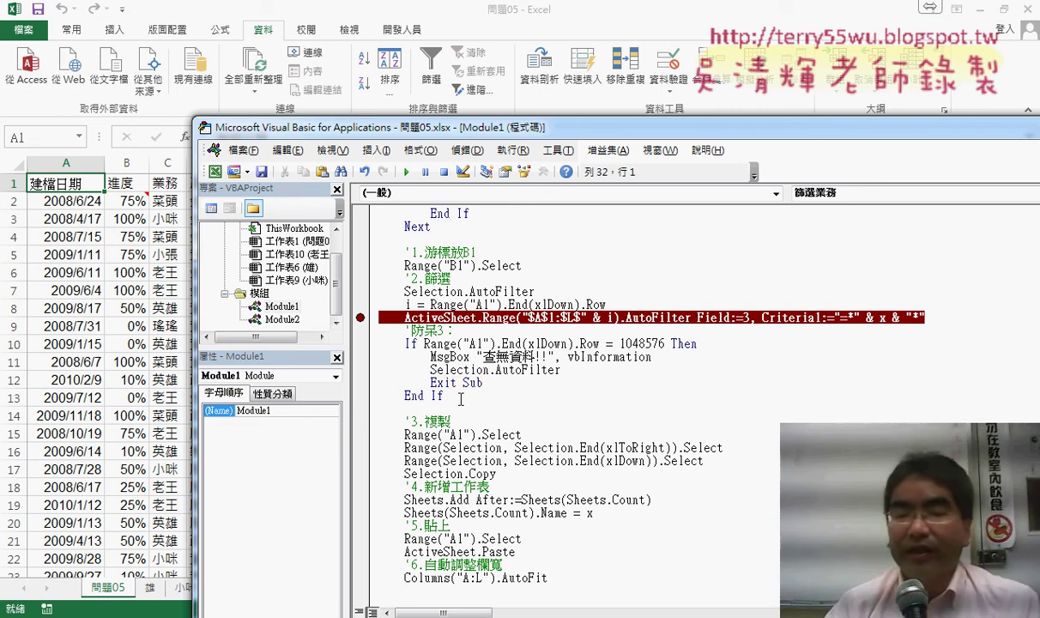
pyautogui.moveTo(515, 396); pyautogui.dragTo(365, 331)
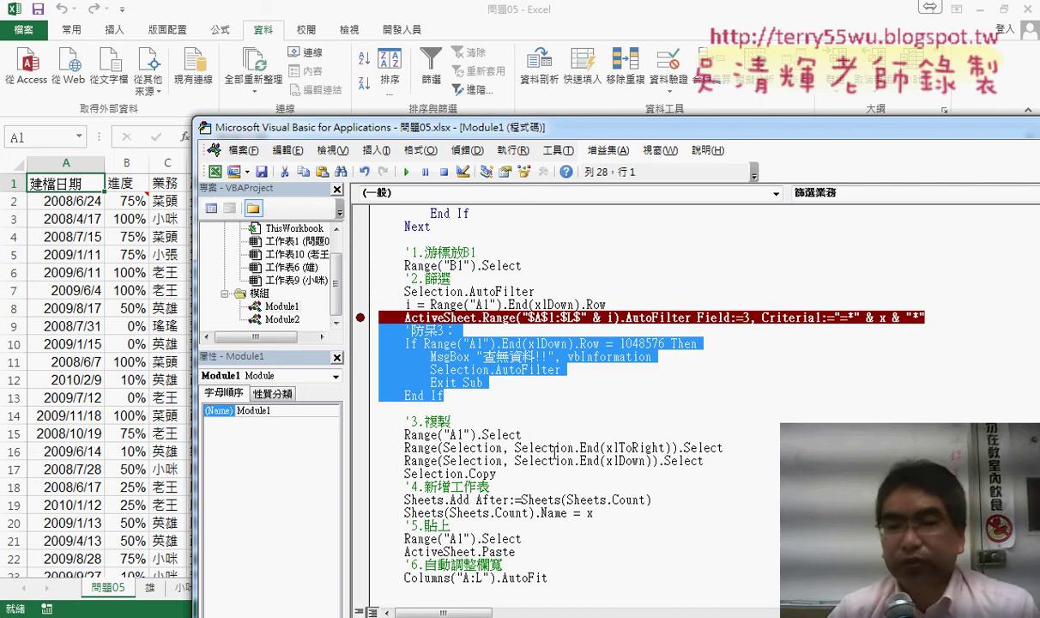
pyautogui.moveTo(573, 133); pyautogui.dragTo(472, 57)
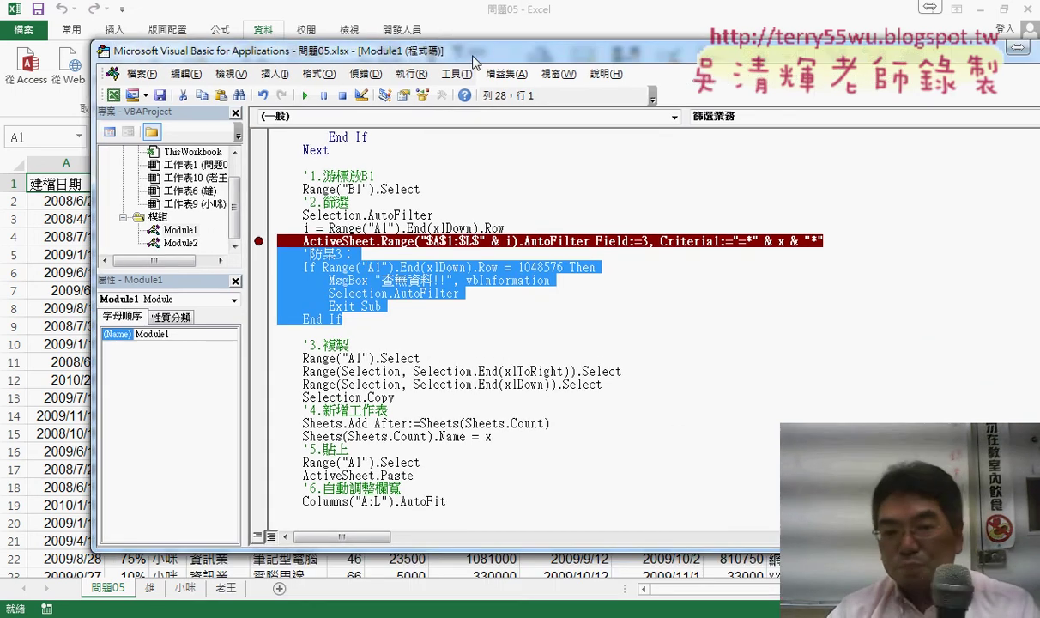
pyautogui.click(76, 249)
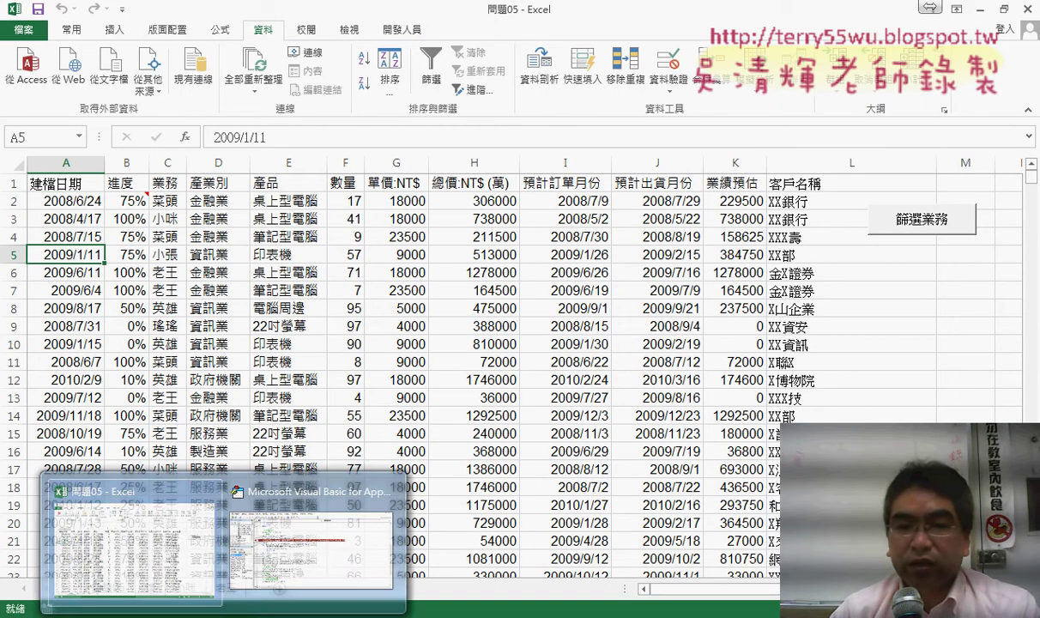
# Remove the breakpoint on the filter line and minimize the VBA editor
pyautogui.click(122, 532)
pyautogui.click(258, 242)
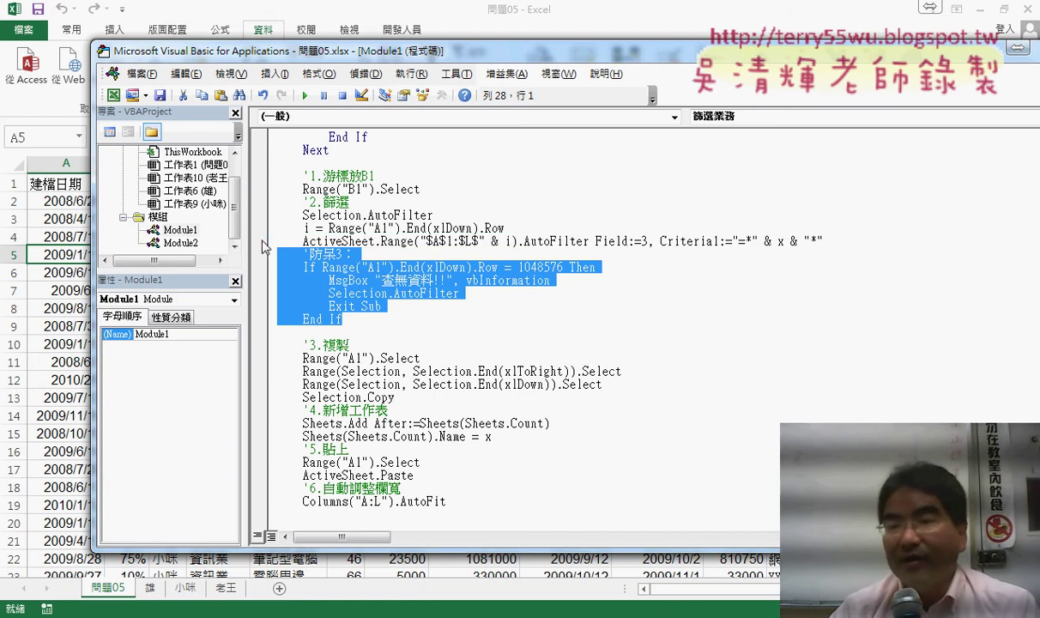
pyautogui.click(965, 46)
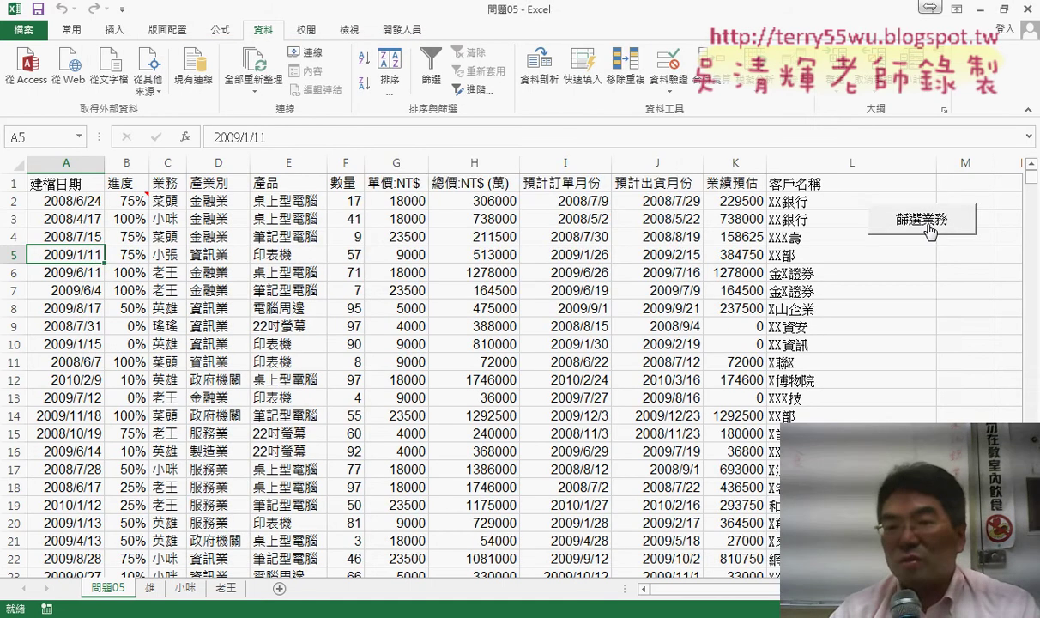
# Run 篩選業務 and submit the name prompt blank twice, dismissing each warning
pyautogui.click(880, 222)
pyautogui.click(629, 206)
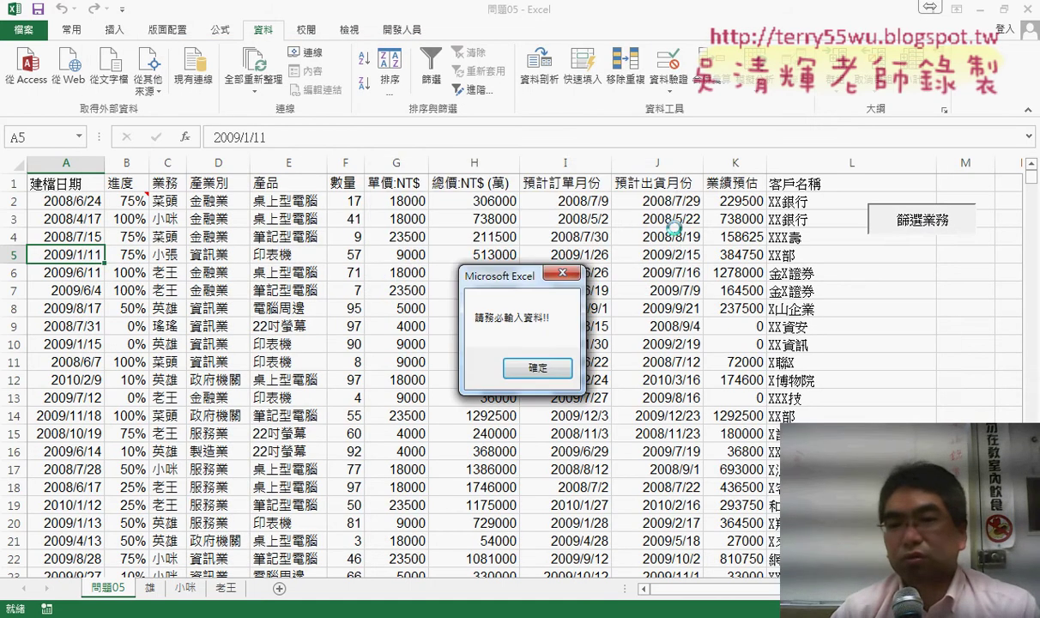
pyautogui.click(605, 365)
pyautogui.click(900, 228)
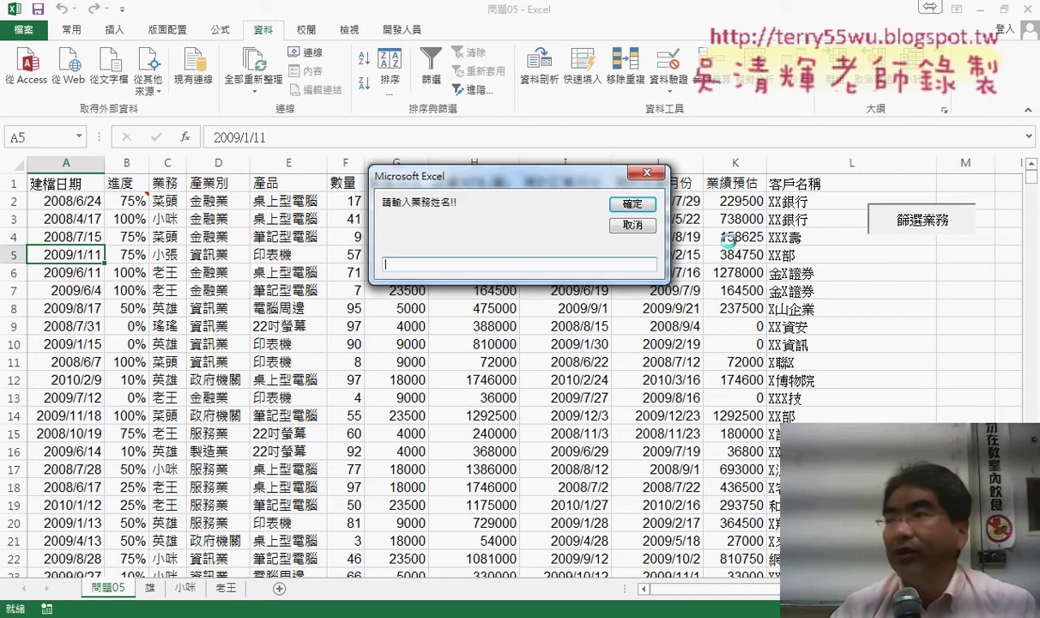
pyautogui.click(630, 203)
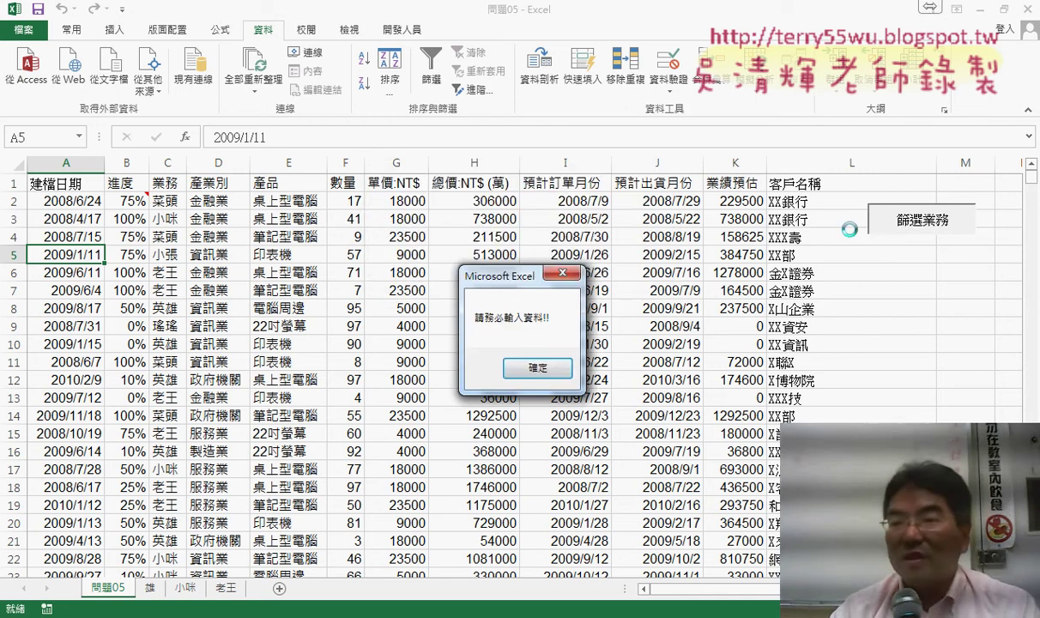
pyautogui.click(532, 367)
pyautogui.click(879, 222)
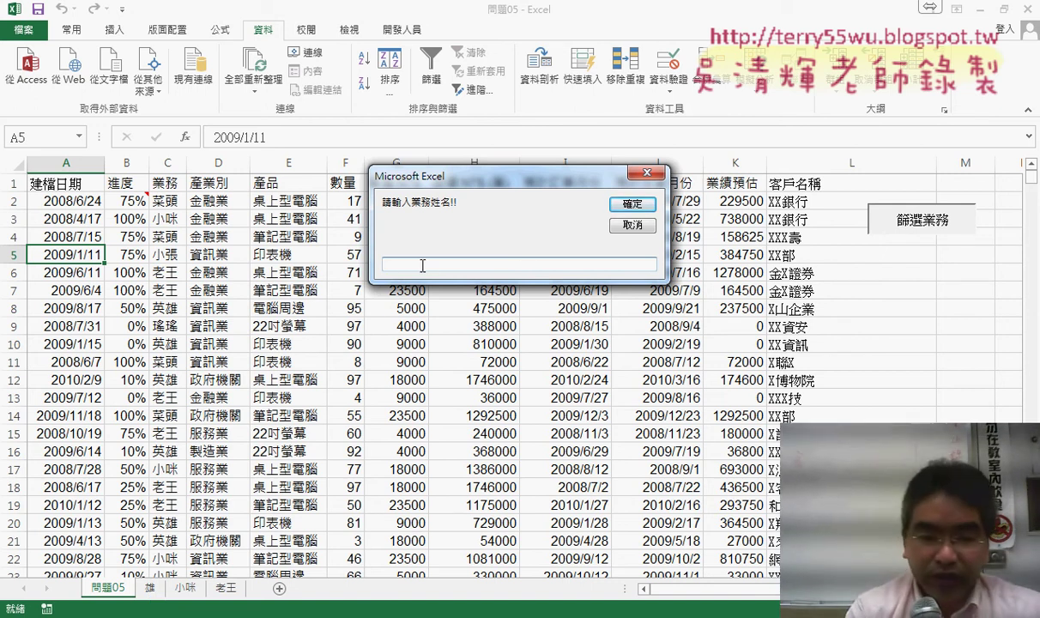
# Enter 雄 to add a filtered sheet, view it, then rerun 篩選業務 from 問題05
pyautogui.write('雄')
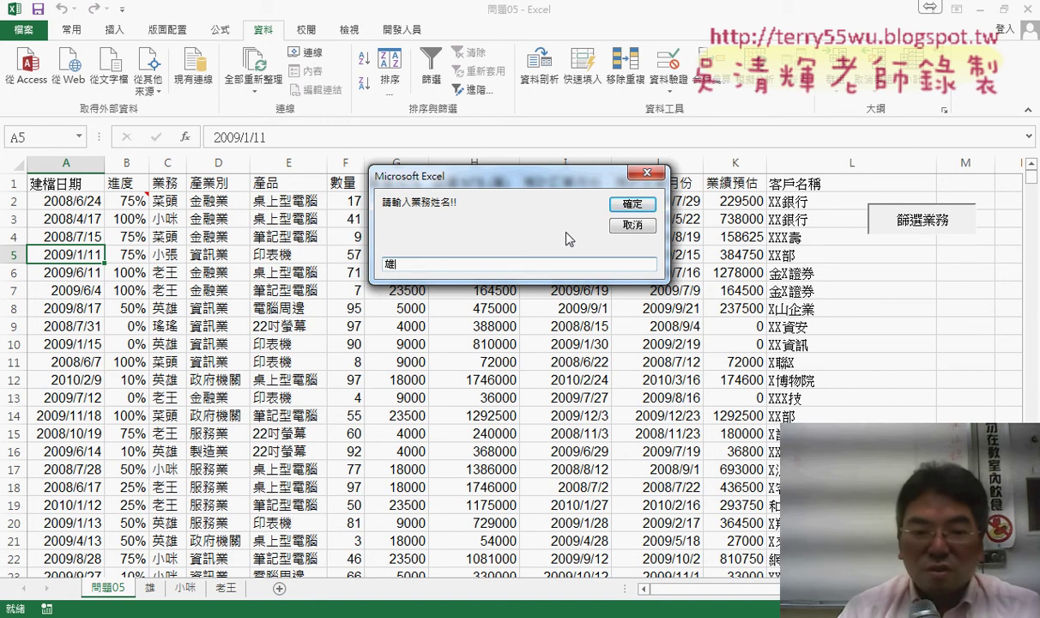
pyautogui.click(629, 206)
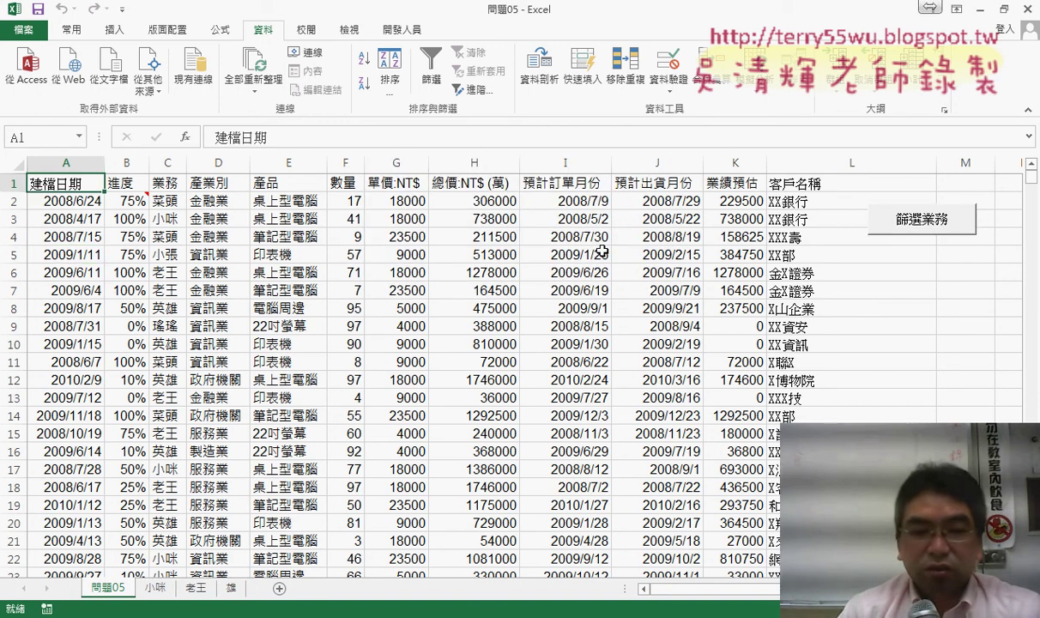
pyautogui.click(231, 588)
pyautogui.click(108, 588)
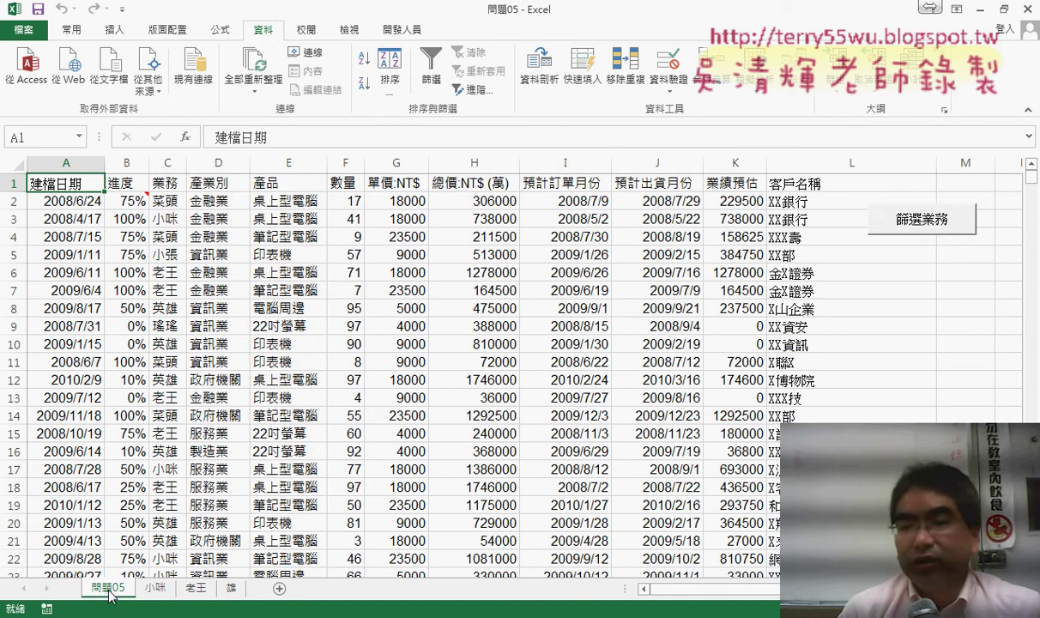
pyautogui.click(897, 221)
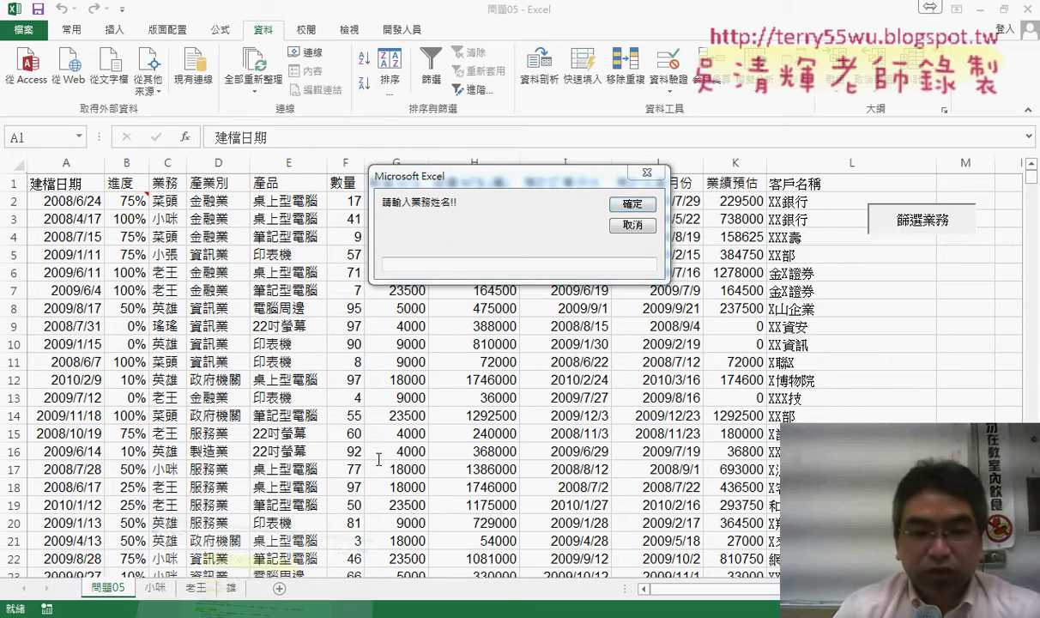
# Scroll to the 防呆3 block in the notes, annotate its AutoFilter line, then clear the drawing
pyautogui.scroll(-1, 402, 448)
pyautogui.scroll(-2, 402, 429)
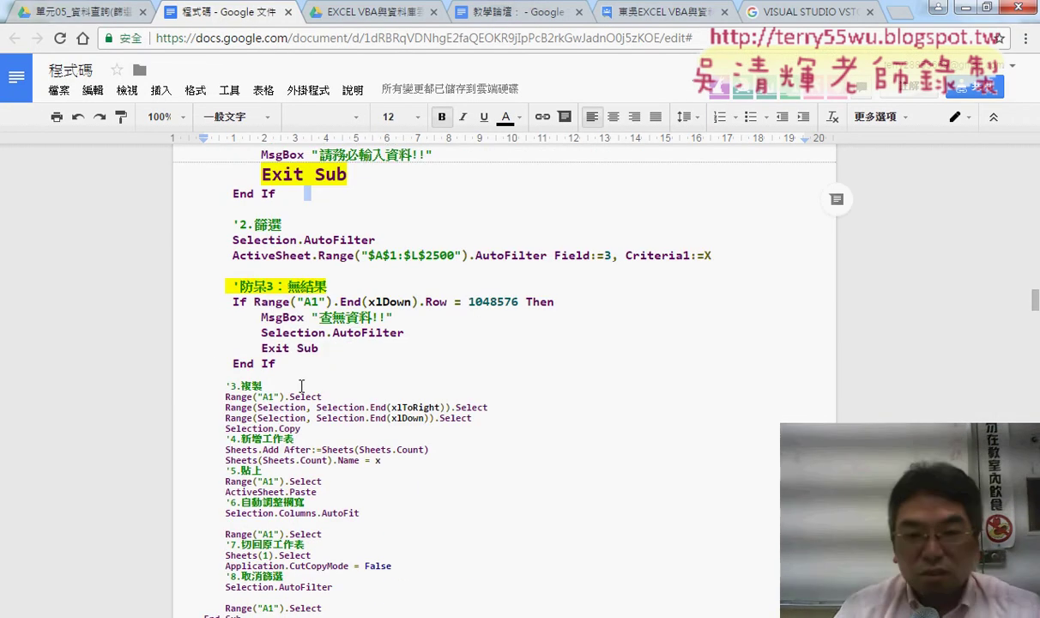
pyautogui.moveTo(278, 366); pyautogui.dragTo(197, 273)
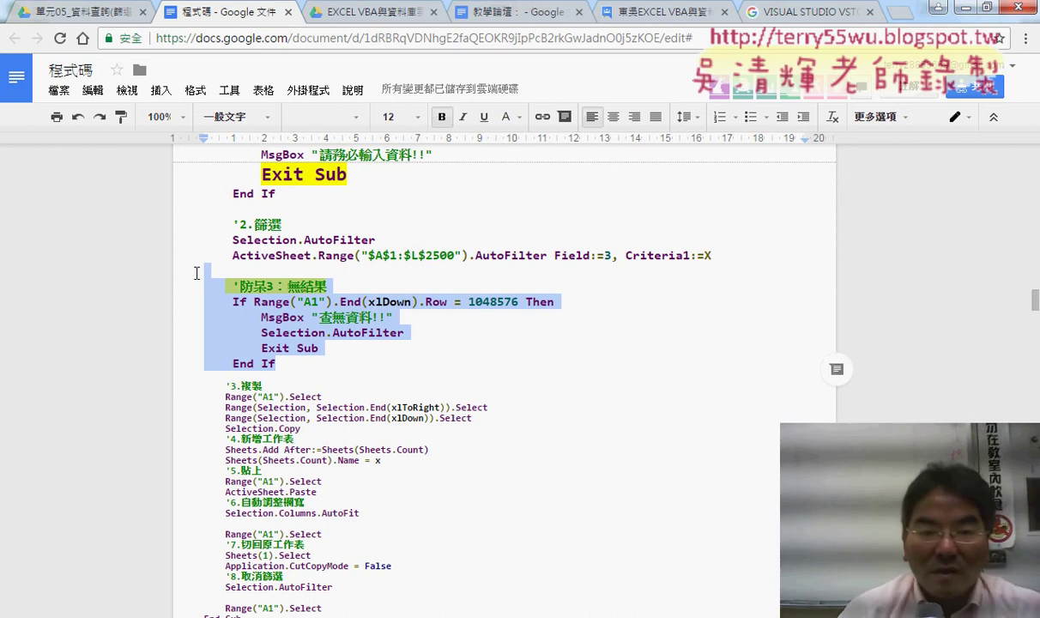
pyautogui.moveTo(209, 249)
pyautogui.mouseDown()
pyautogui.moveTo(204, 268)
pyautogui.moveTo(224, 243)
pyautogui.moveTo(185, 287)
pyautogui.mouseUp()
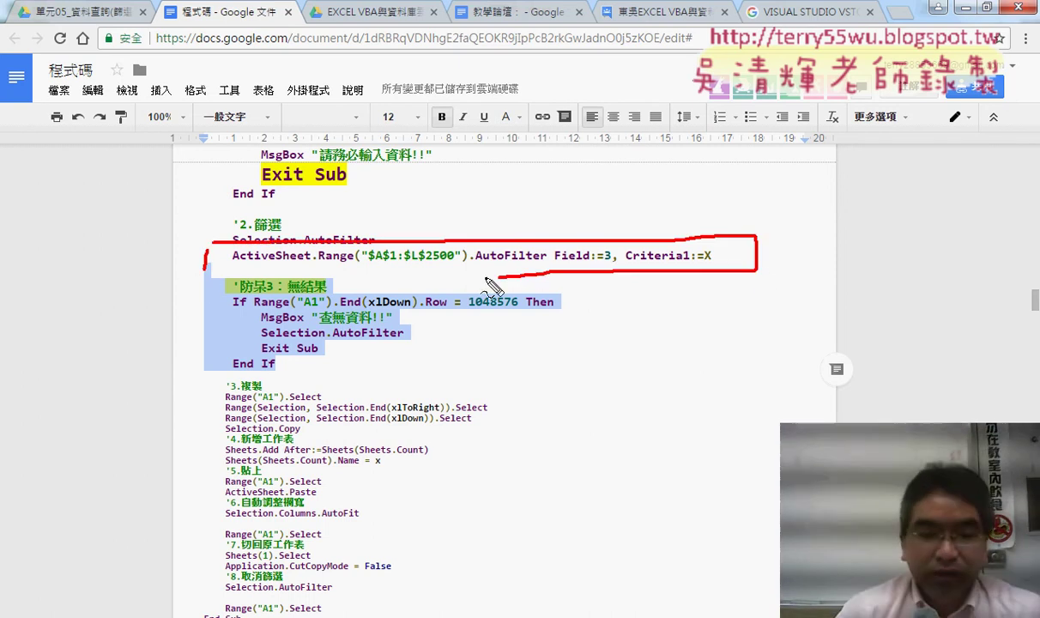
pyautogui.press('Escape')
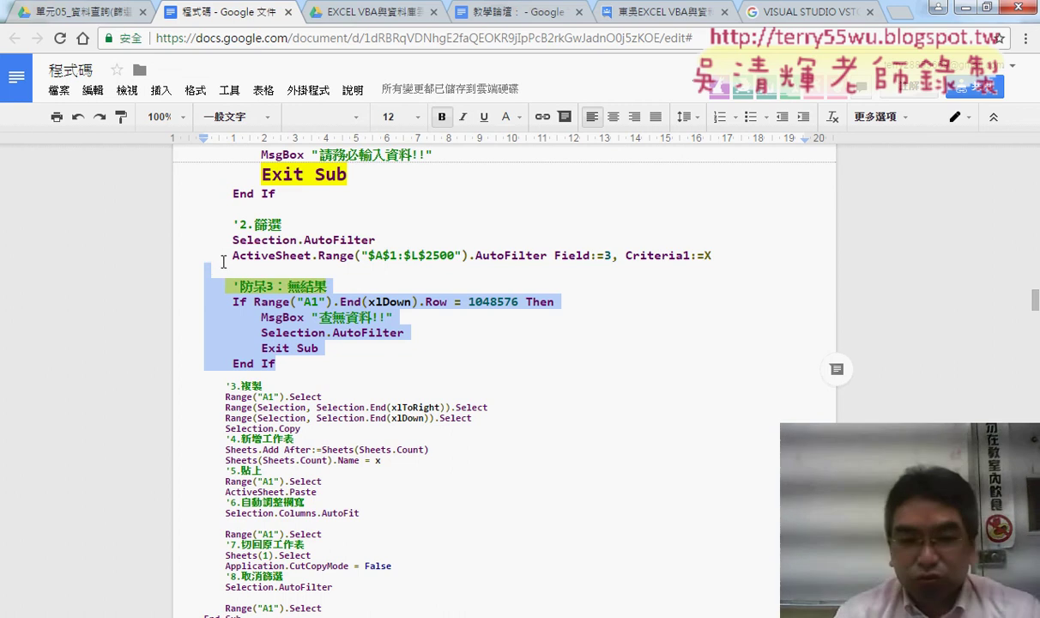
# Scroll down and highlight the 如何讓程式回頭 heading
pyautogui.scroll(-3, 365, 309)
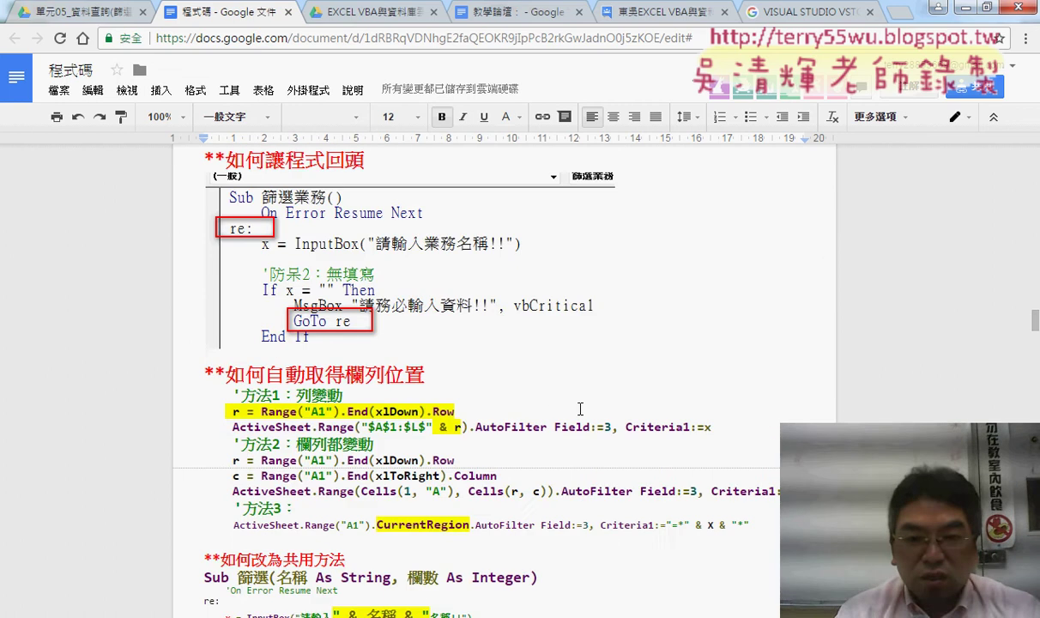
pyautogui.scroll(-3, 580, 411)
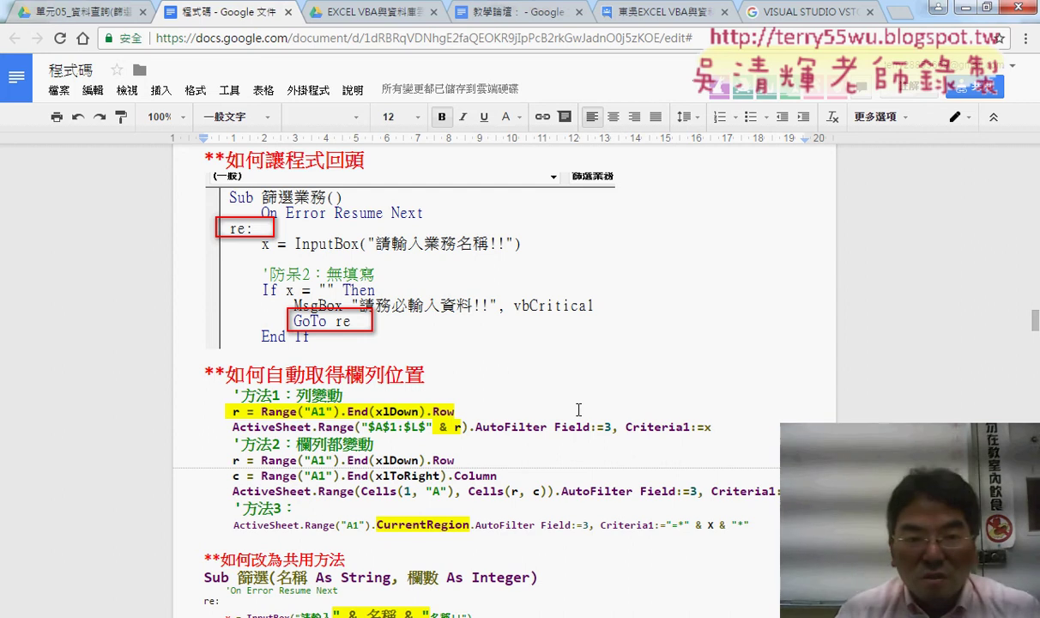
pyautogui.click(219, 151)
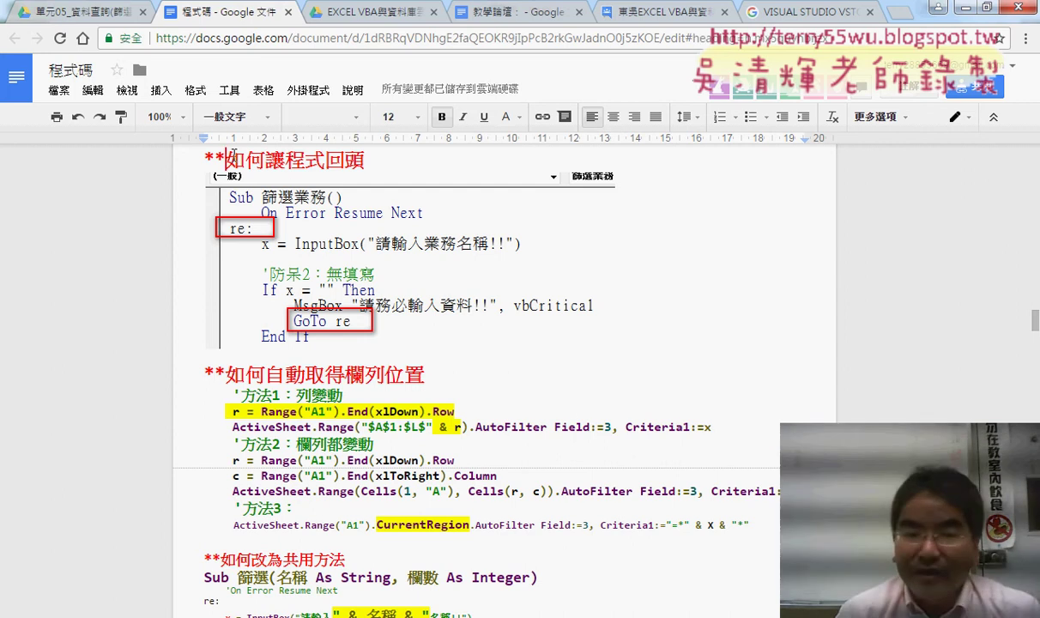
pyautogui.moveTo(226, 157); pyautogui.dragTo(367, 157)
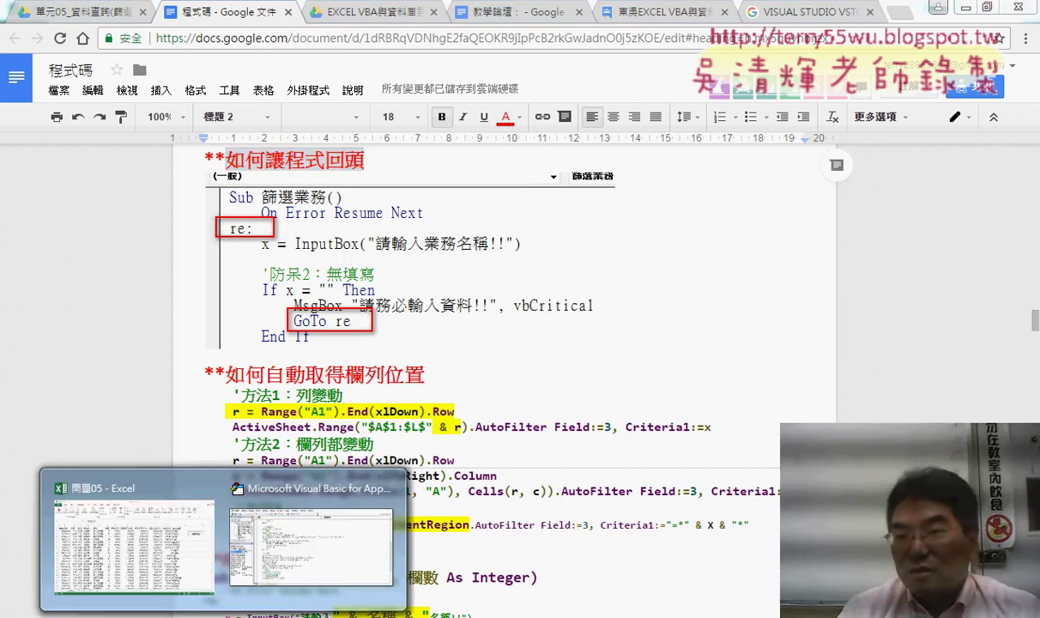
# Back in Excel, submit the name prompt blank, close the warning, and rerun 篩選業務
pyautogui.click(127, 510)
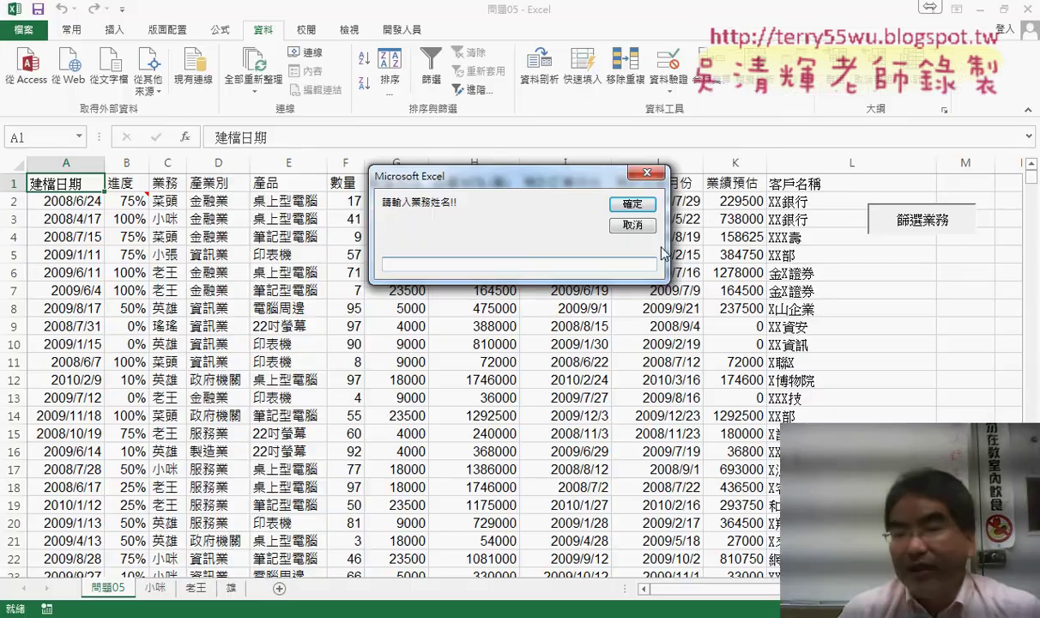
pyautogui.click(632, 205)
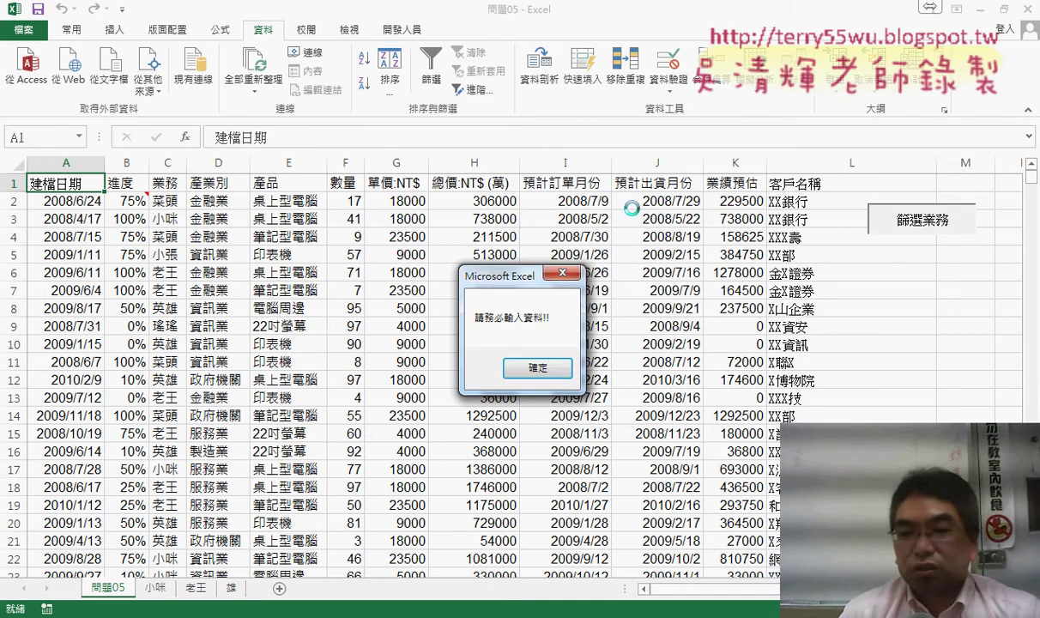
pyautogui.click(537, 370)
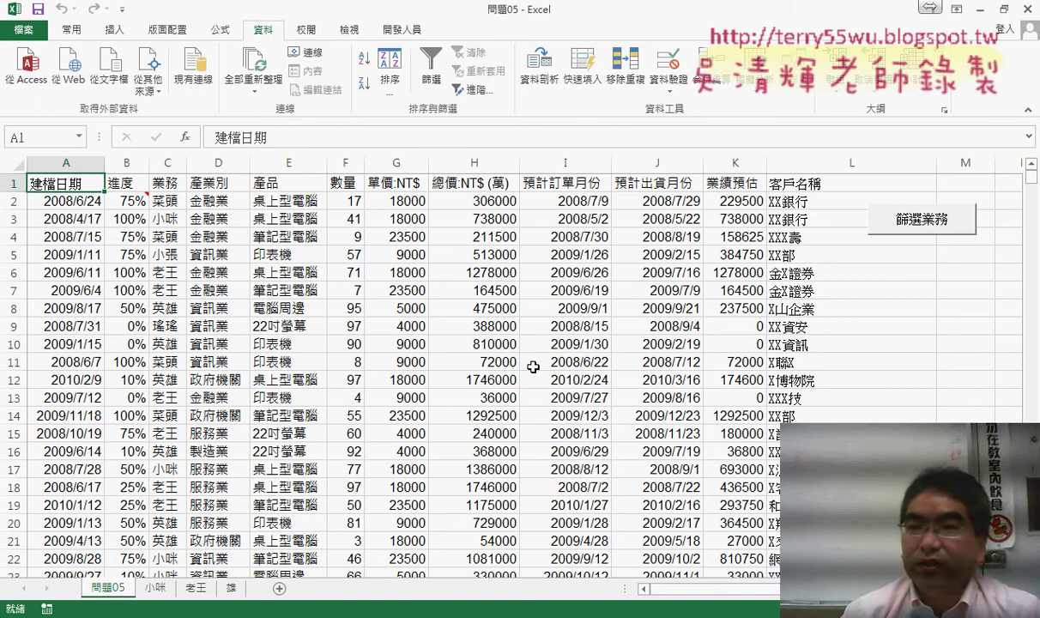
pyautogui.click(923, 218)
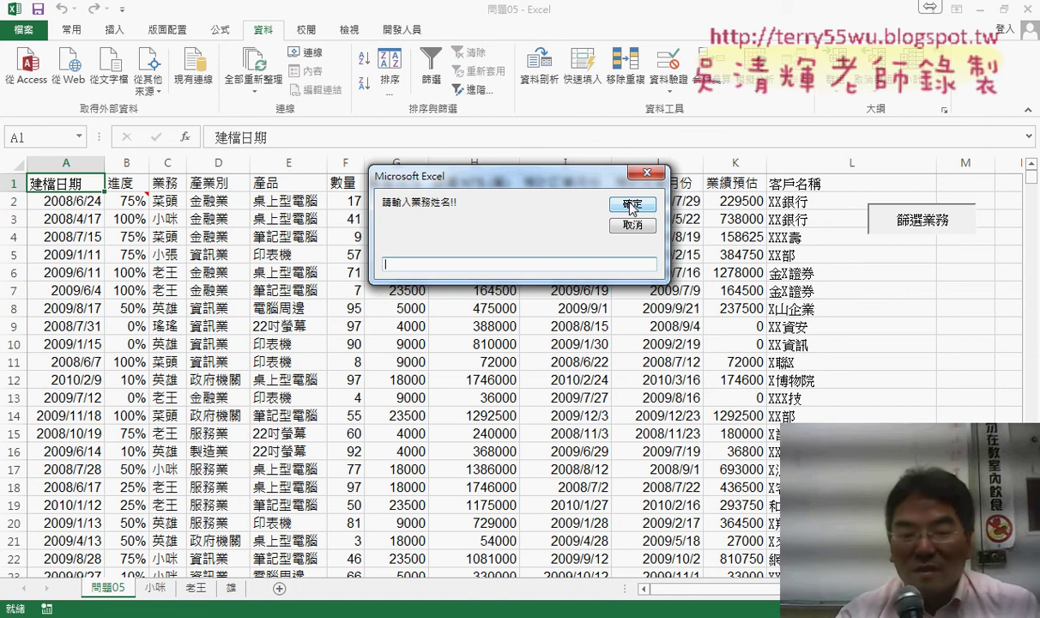
# In the Google Docs notes, sketch the loop from GoTo re back to re:, then clear it
pyautogui.moveTo(163, 611)
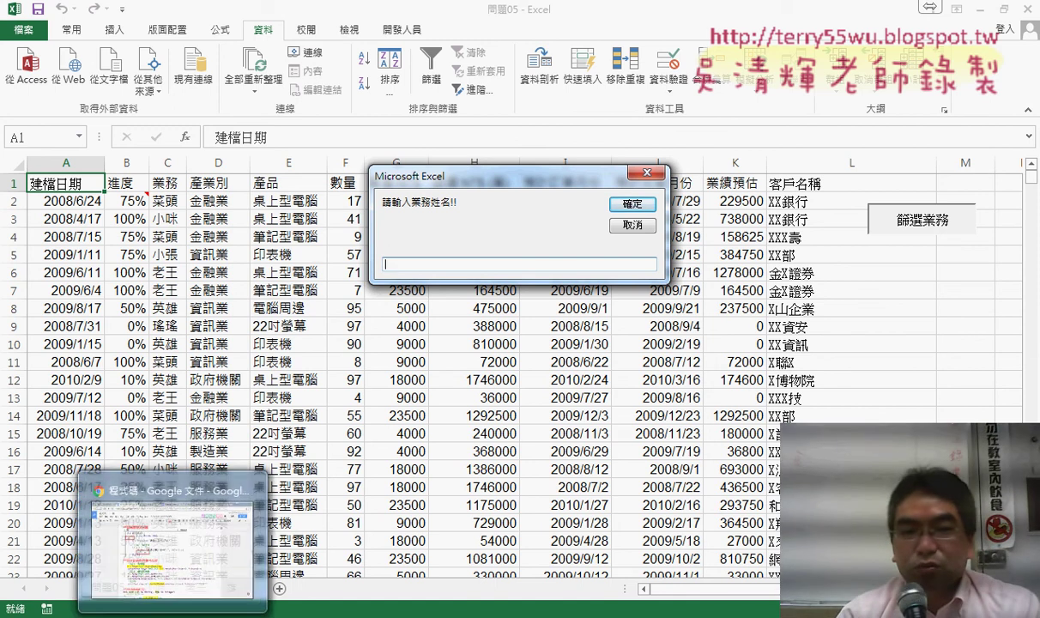
pyautogui.click(163, 511)
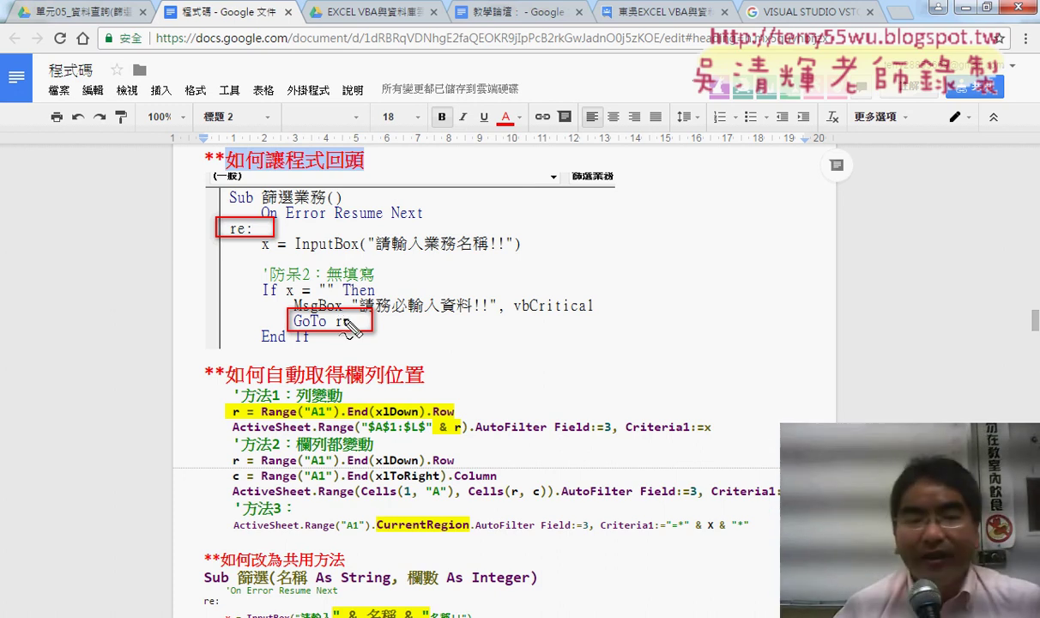
pyautogui.moveTo(268, 325)
pyautogui.mouseDown()
pyautogui.moveTo(197, 231)
pyautogui.moveTo(213, 226)
pyautogui.mouseUp()
pyautogui.moveTo(292, 252)
pyautogui.mouseDown()
pyautogui.moveTo(344, 248)
pyautogui.moveTo(333, 240)
pyautogui.mouseUp()
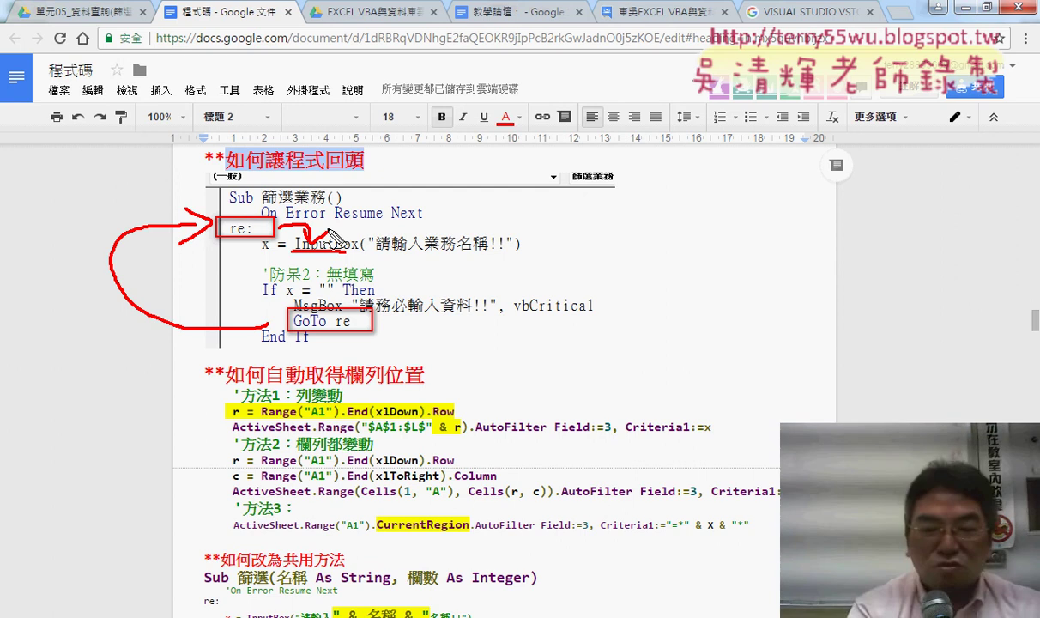
pyautogui.press('Escape')
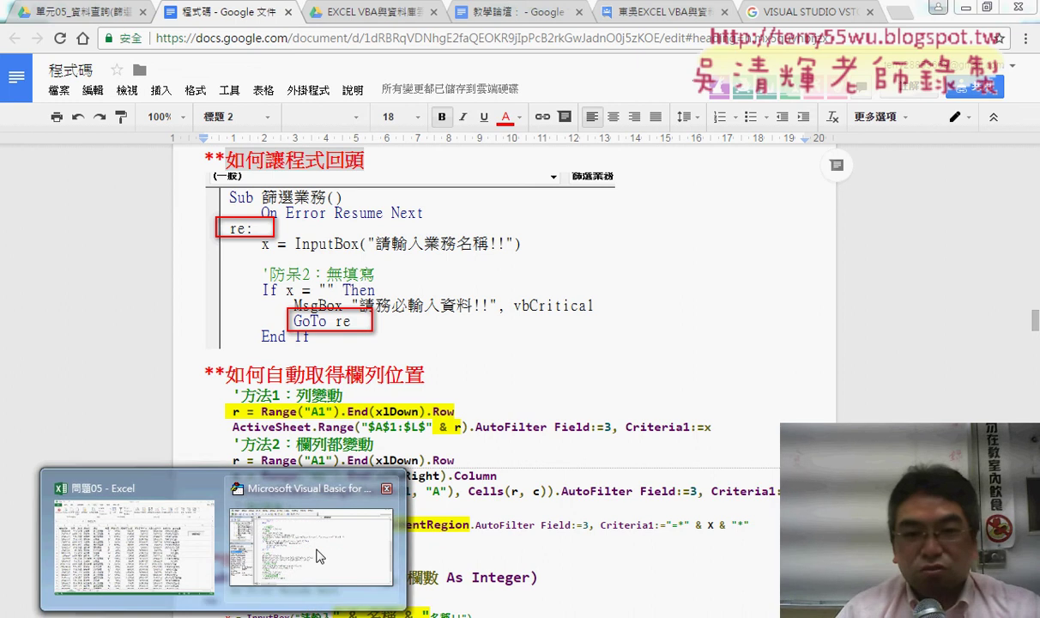
# Dismiss Excel's pending name prompt and warning, then return to the VBA editor
pyautogui.click(304, 567)
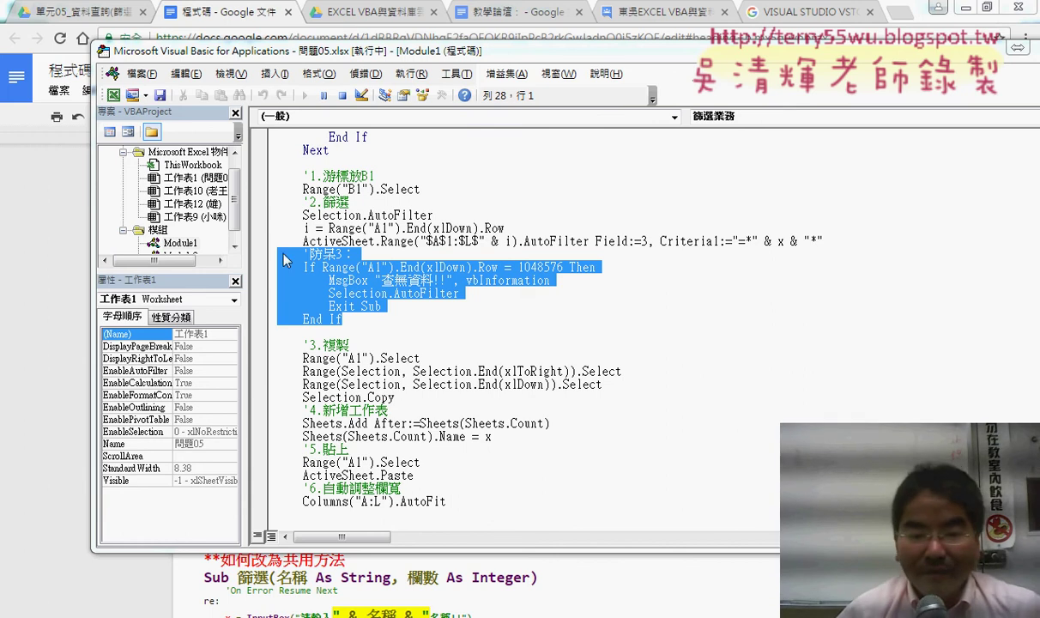
pyautogui.click(222, 617)
pyautogui.click(169, 562)
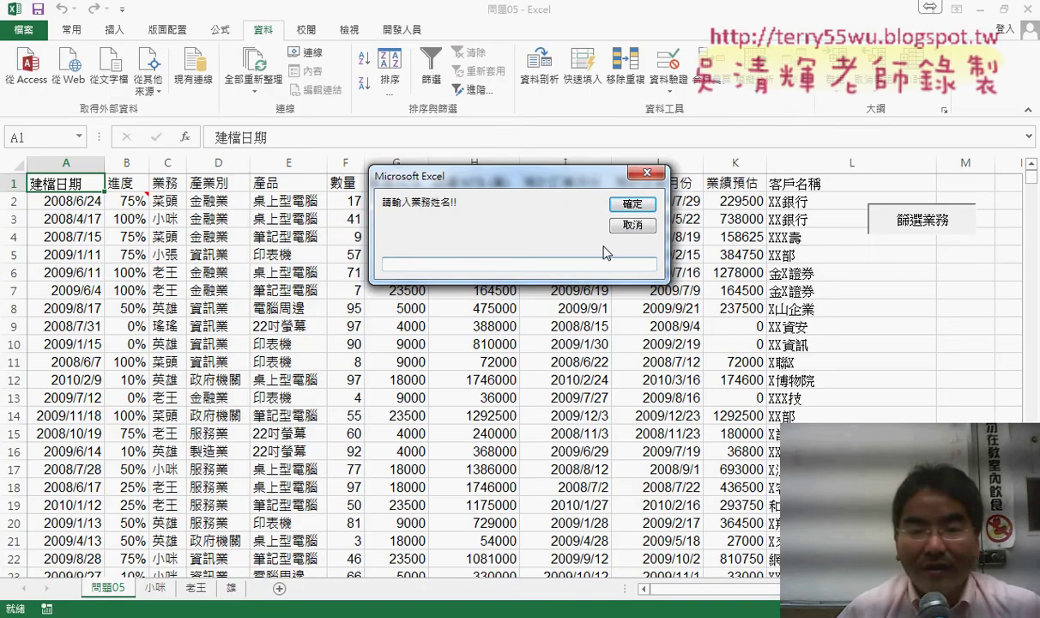
pyautogui.click(633, 224)
pyautogui.click(534, 365)
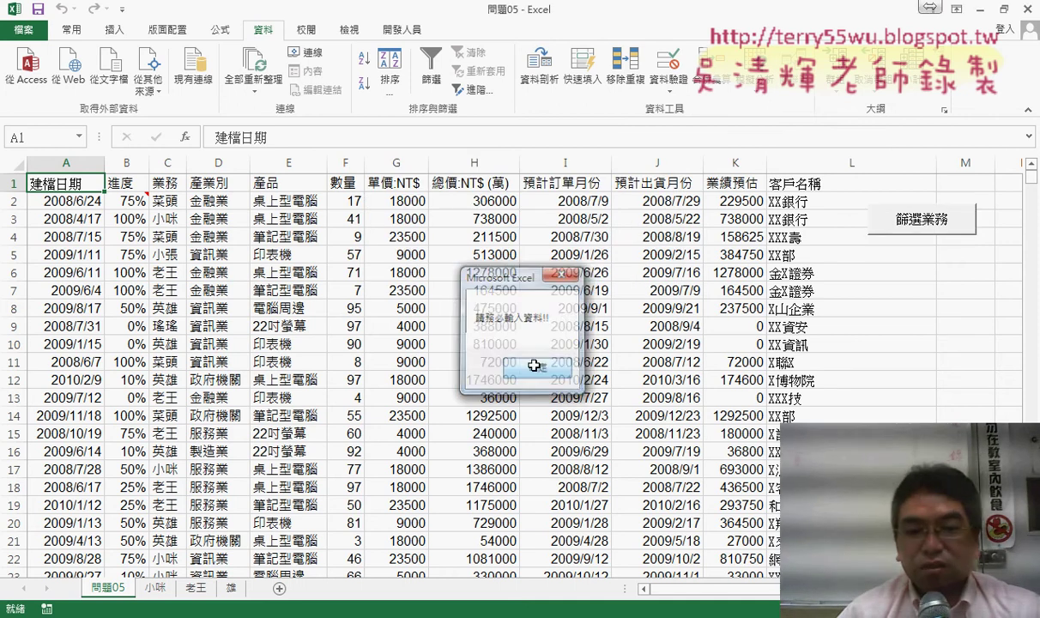
pyautogui.click(283, 528)
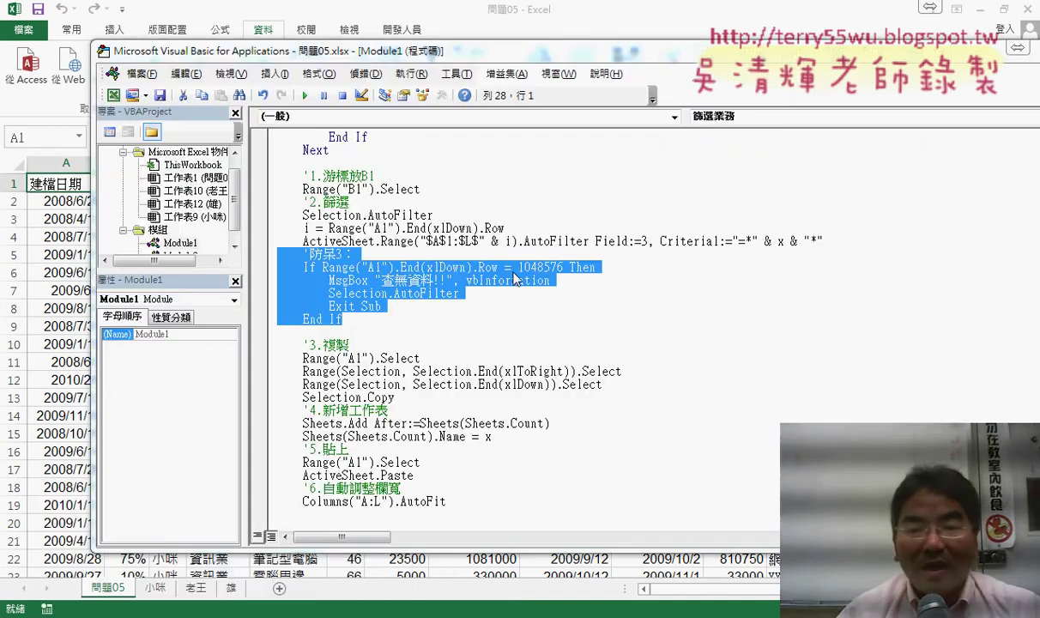
# Insert a re: label on a new line right after Sub 篩選業務()
pyautogui.scroll(1, 446, 248)
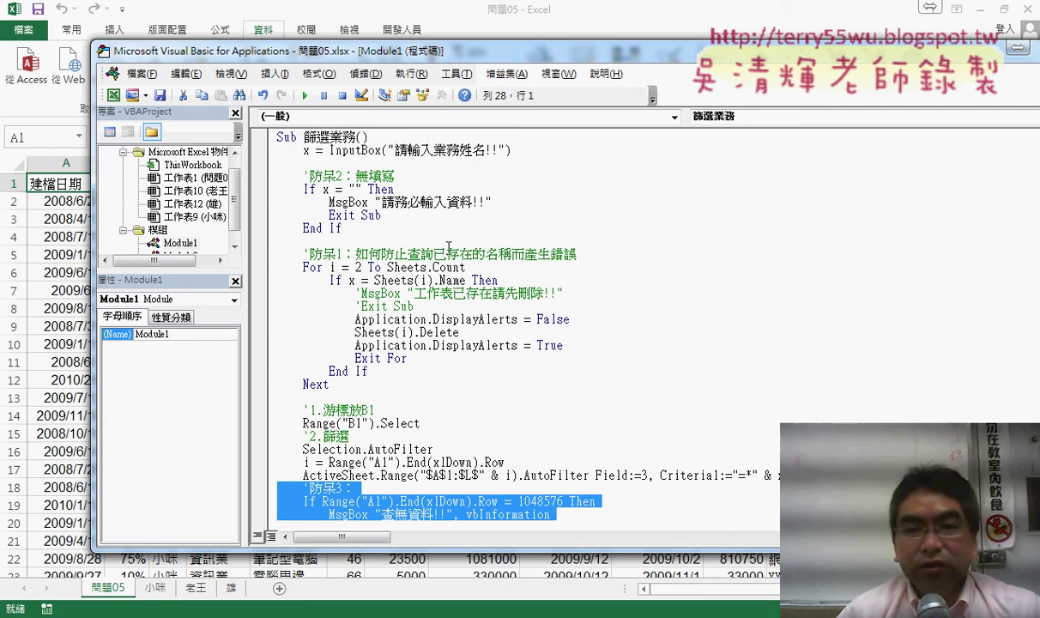
pyautogui.moveTo(380, 215); pyautogui.dragTo(328, 216)
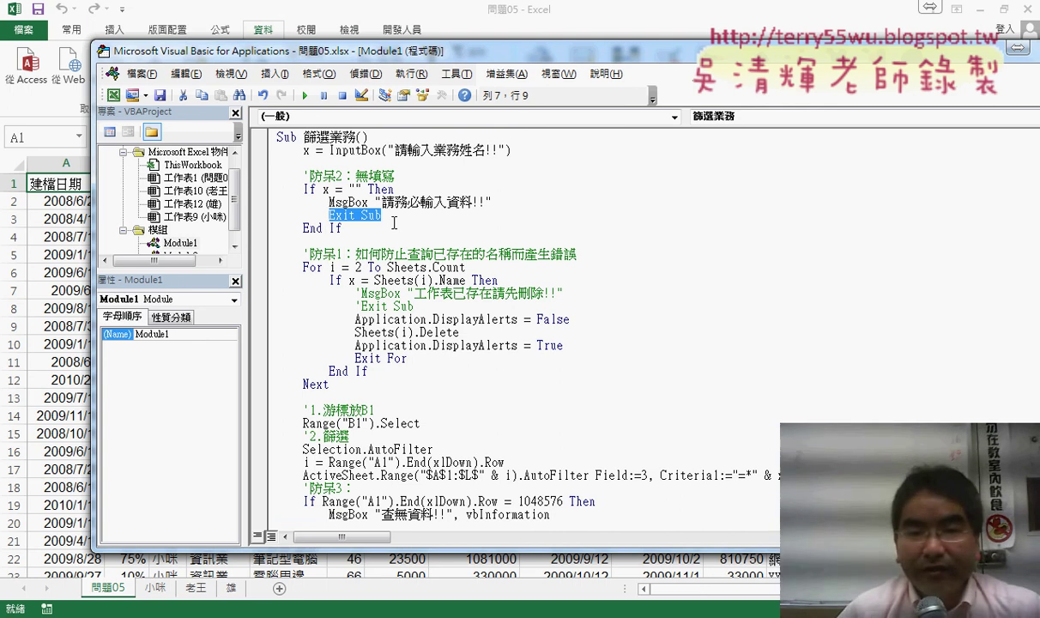
pyautogui.click(418, 137)
pyautogui.press('Return')
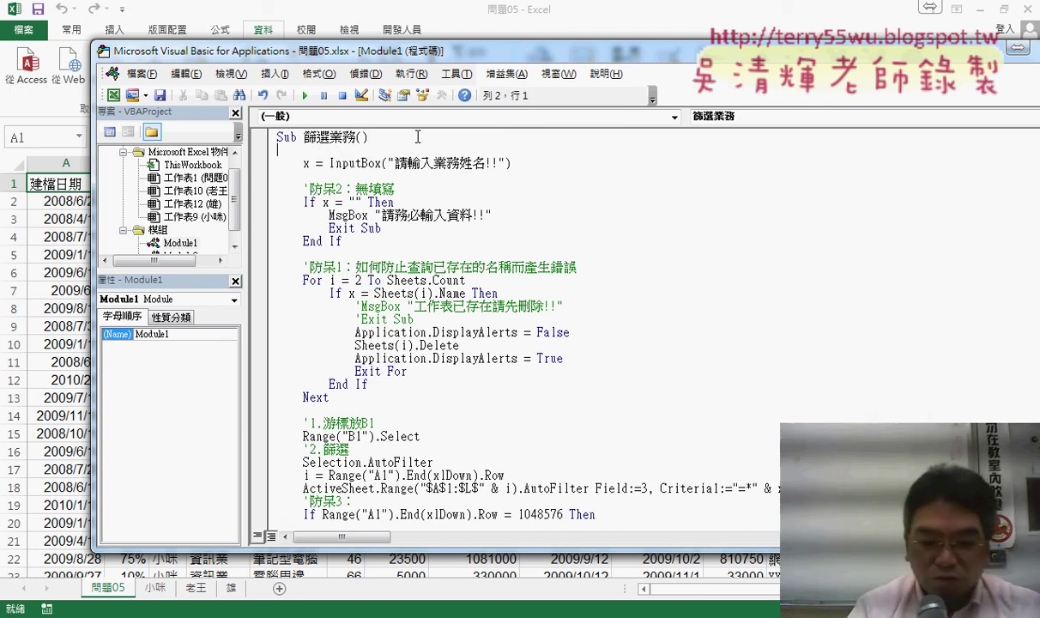
pyautogui.write('re')
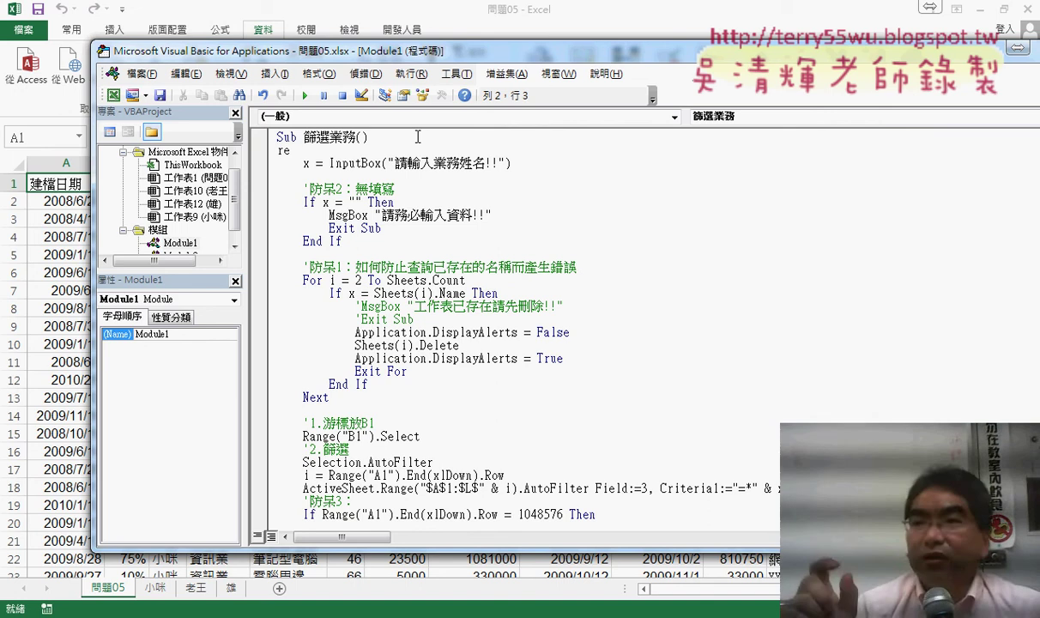
pyautogui.write(':')
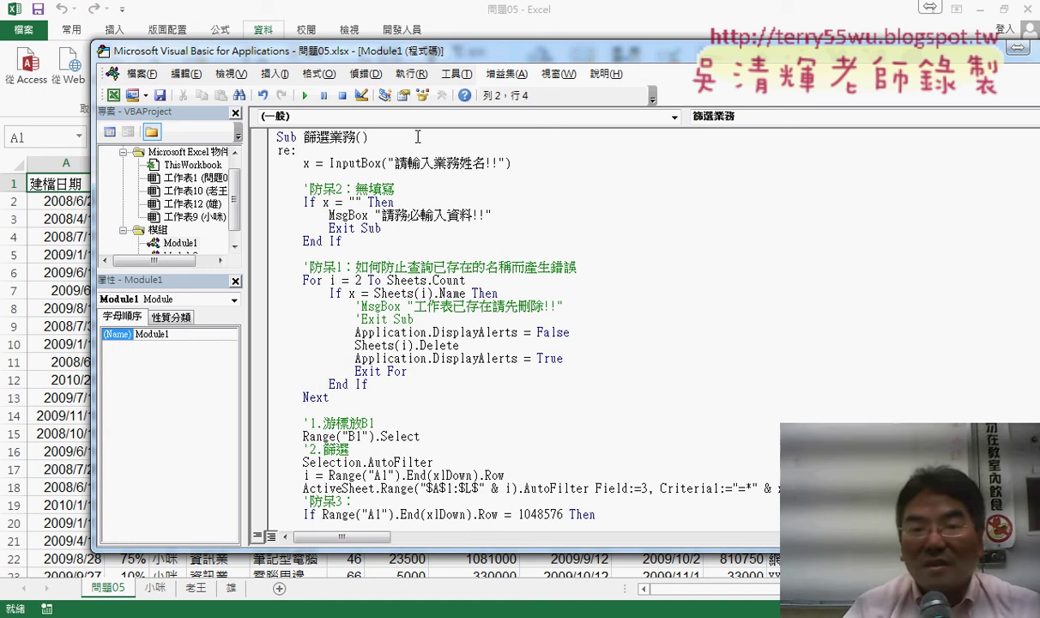
# Replace Exit Sub in the blank-input check with GoTo re
pyautogui.press('Down')
pyautogui.press('Down')
pyautogui.press('Down')
pyautogui.press('Down')
pyautogui.press('Down')
pyautogui.press('Down')
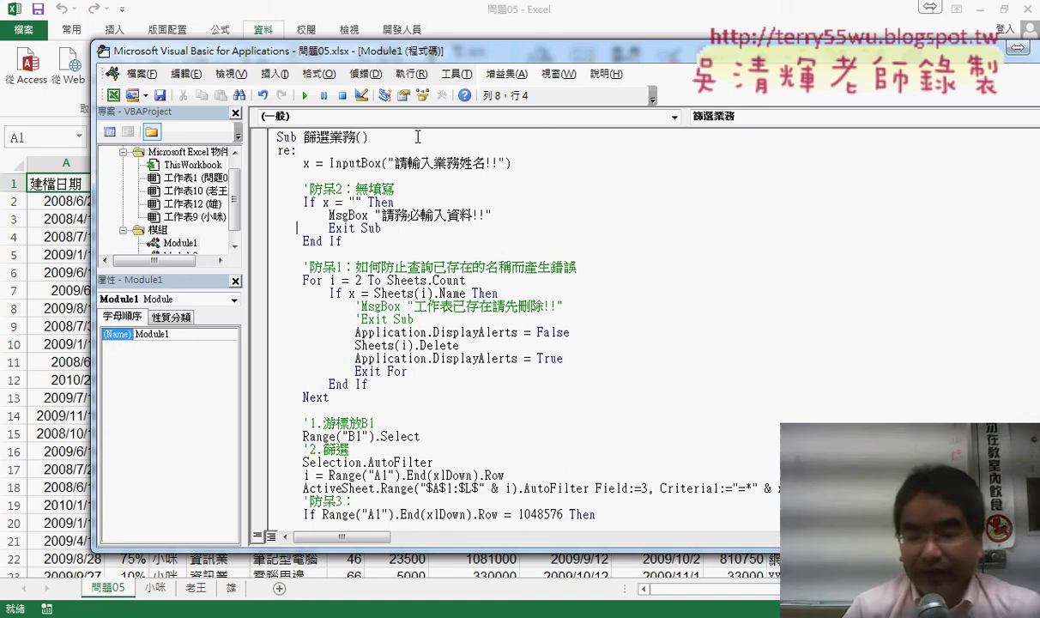
pyautogui.press('Right')
pyautogui.press('Right')
pyautogui.press('Right')
pyautogui.press('Right')
pyautogui.press('Right')
pyautogui.hotkey('shift', 'End')
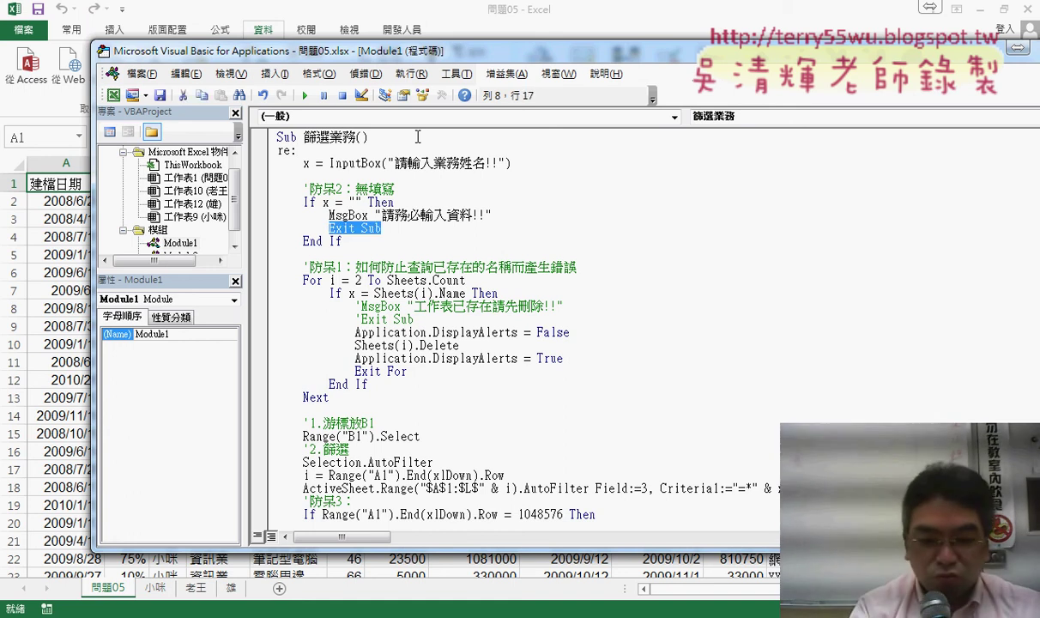
pyautogui.press('BackSpace')
pyautogui.write('goto ')
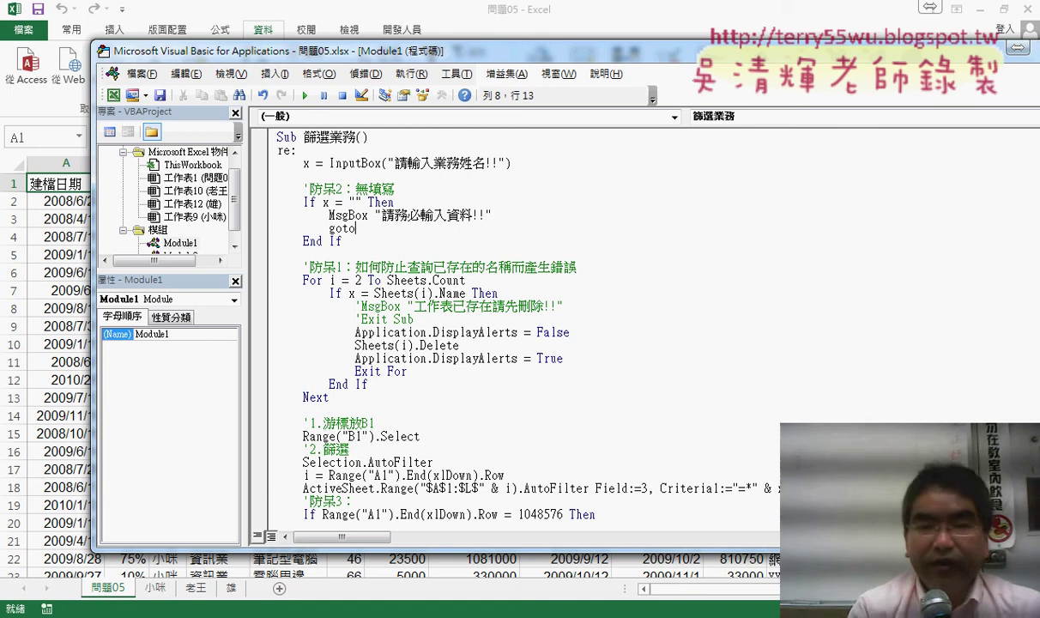
pyautogui.write('re')
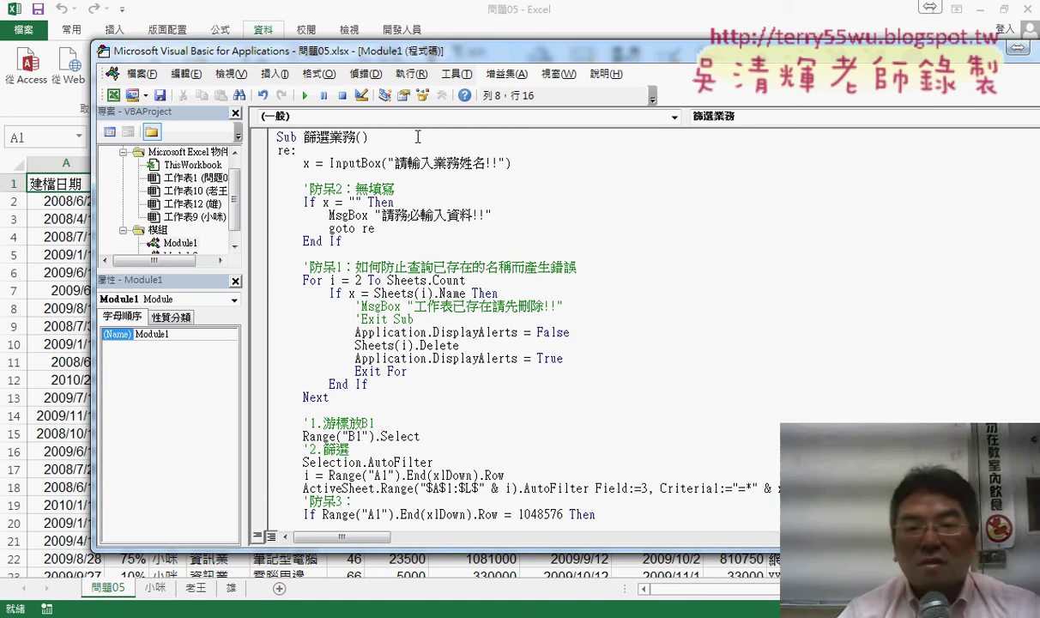
pyautogui.press('Down')
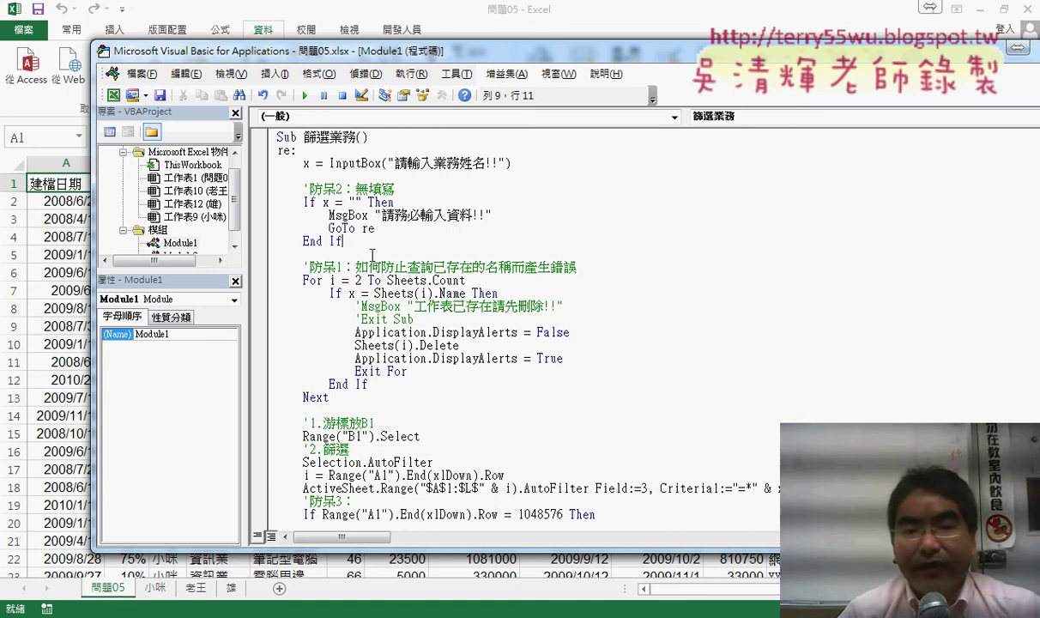
pyautogui.moveTo(375, 228); pyautogui.dragTo(262, 222)
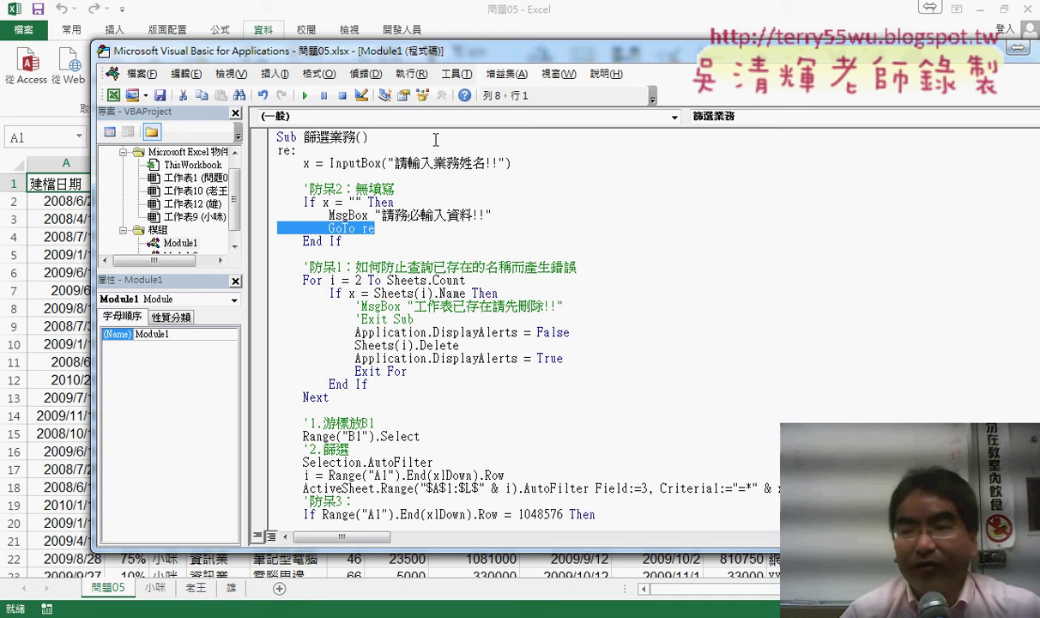
# Run 篩選業務 and leave the name empty twice, confirming each warning brings the prompt back
pyautogui.click(528, 9)
pyautogui.click(884, 221)
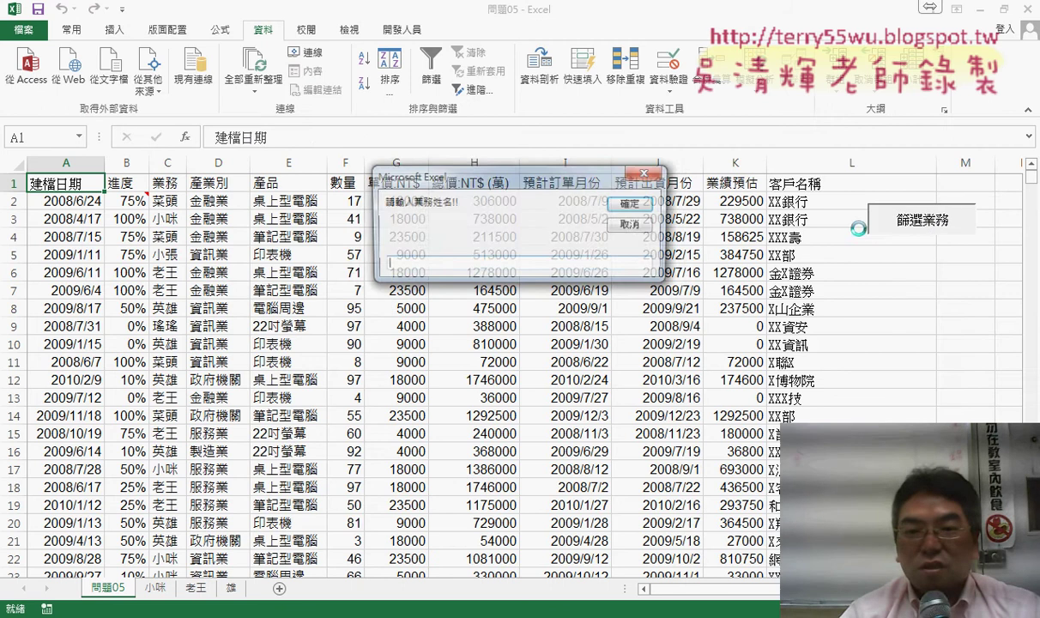
pyautogui.click(611, 207)
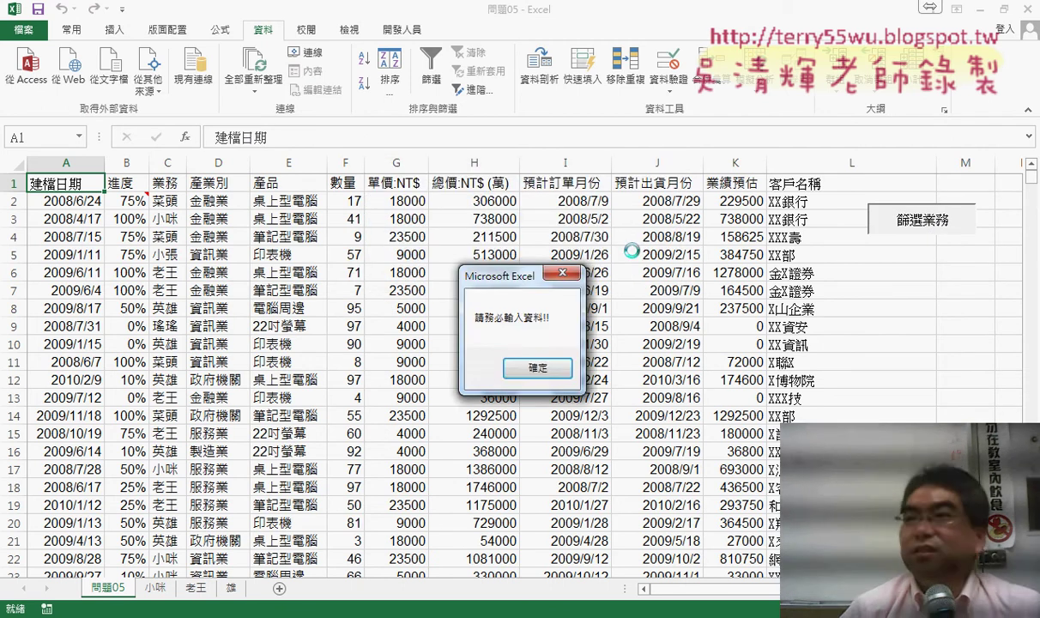
pyautogui.click(541, 369)
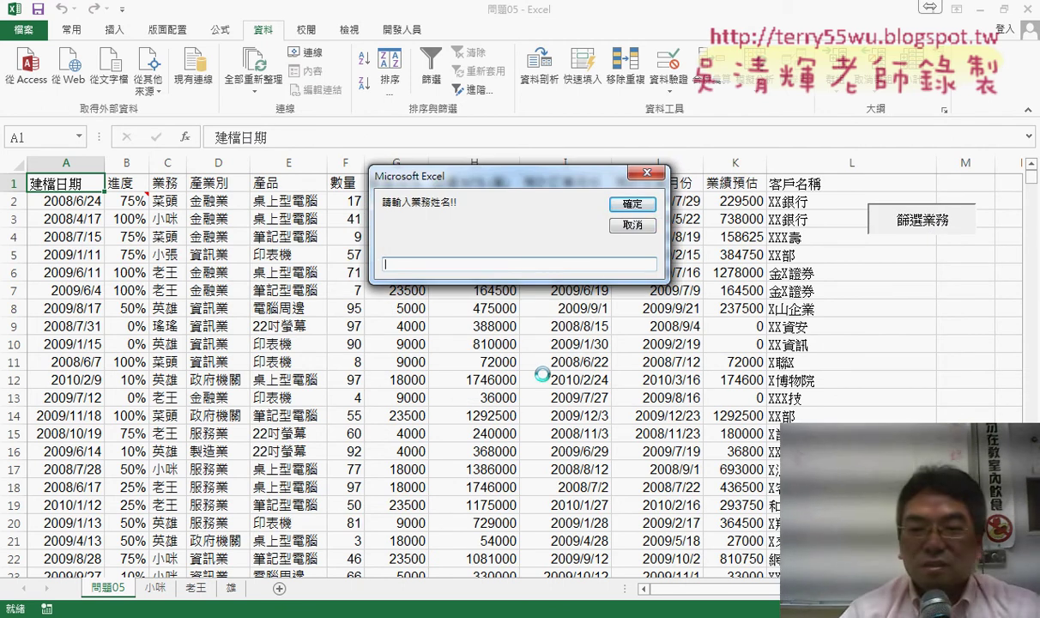
pyautogui.press('Return')
pyautogui.click(531, 367)
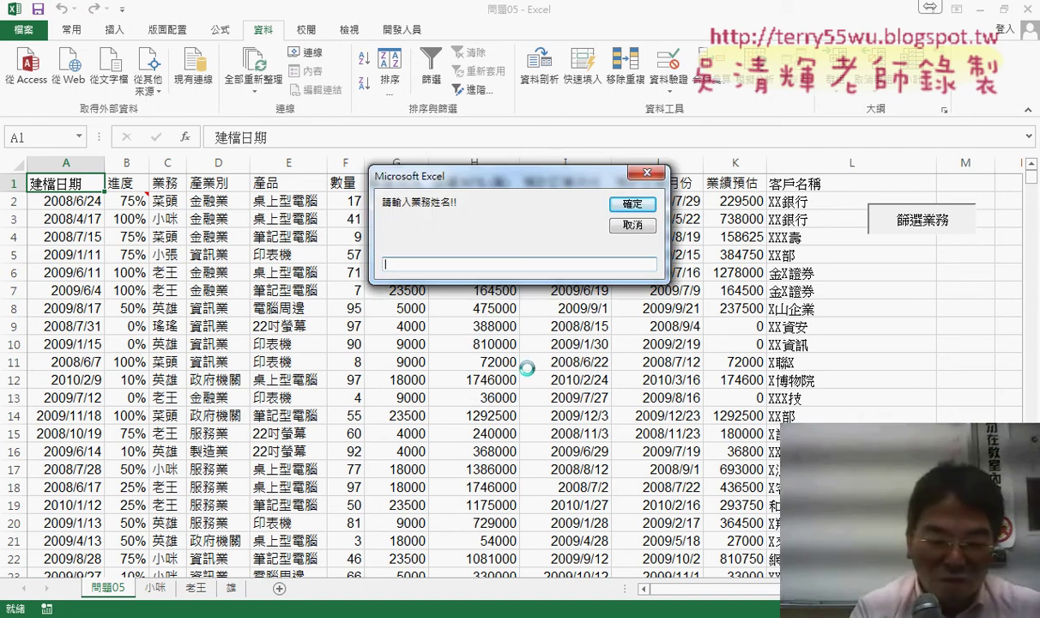
# Enter AA as the salesperson and close the 查無資料 message
pyautogui.write('A')
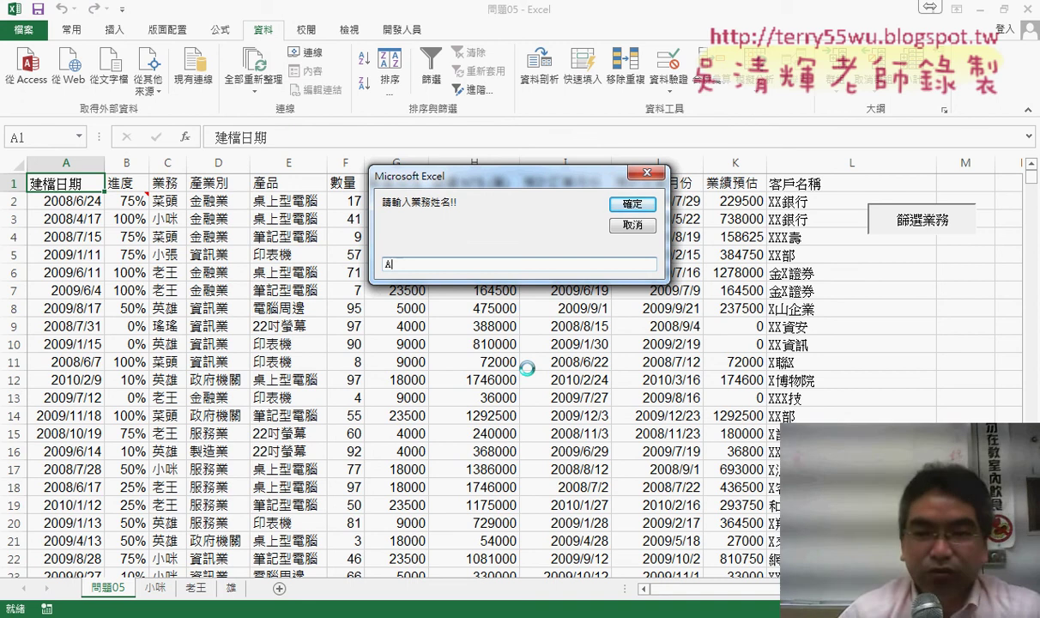
pyautogui.write('A')
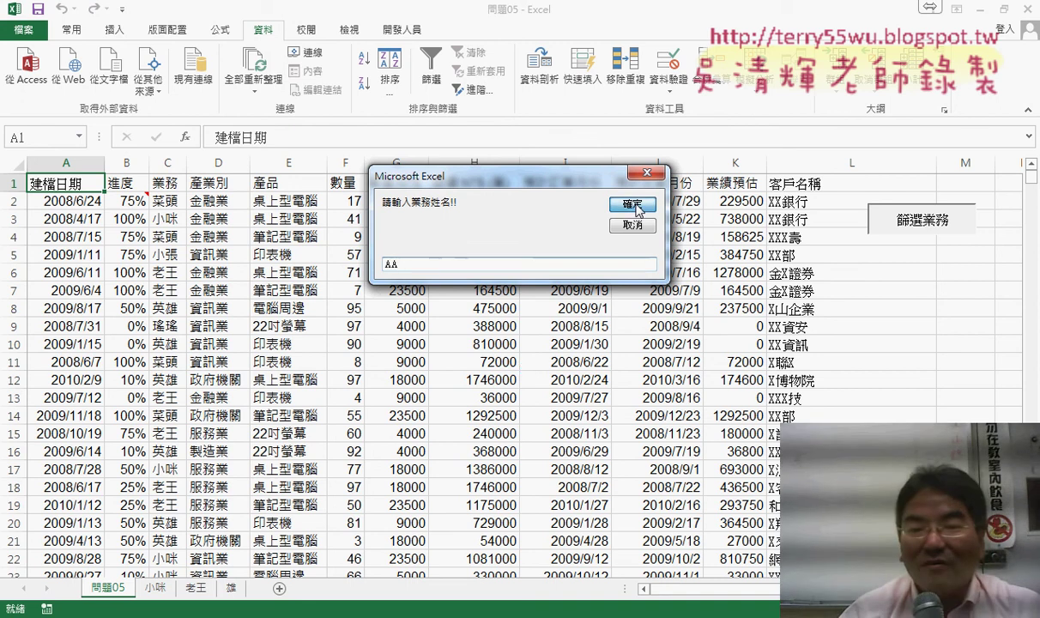
pyautogui.click(634, 204)
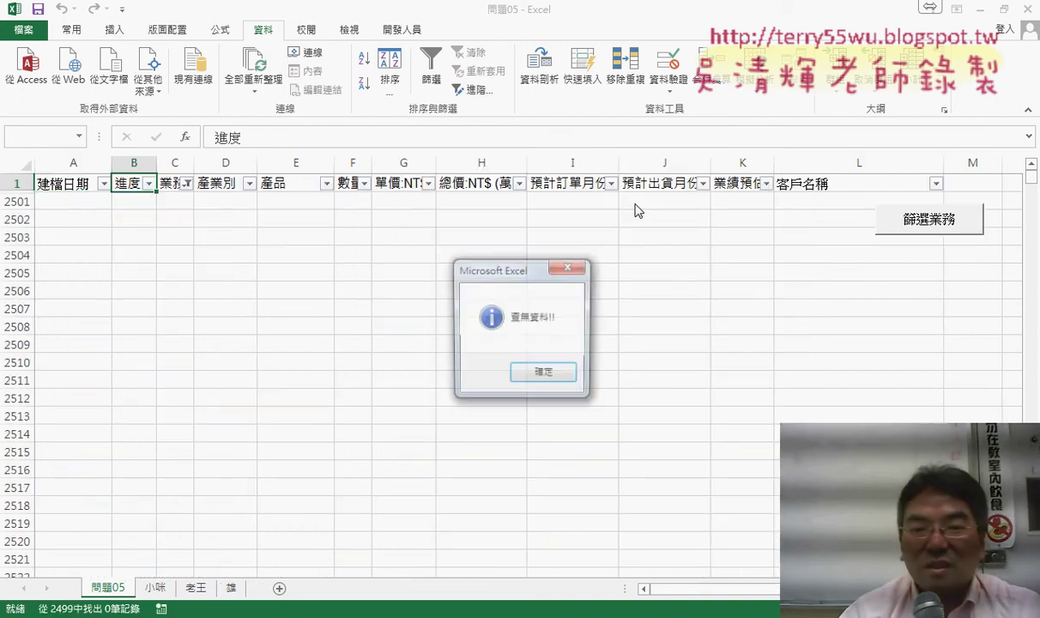
pyautogui.click(539, 372)
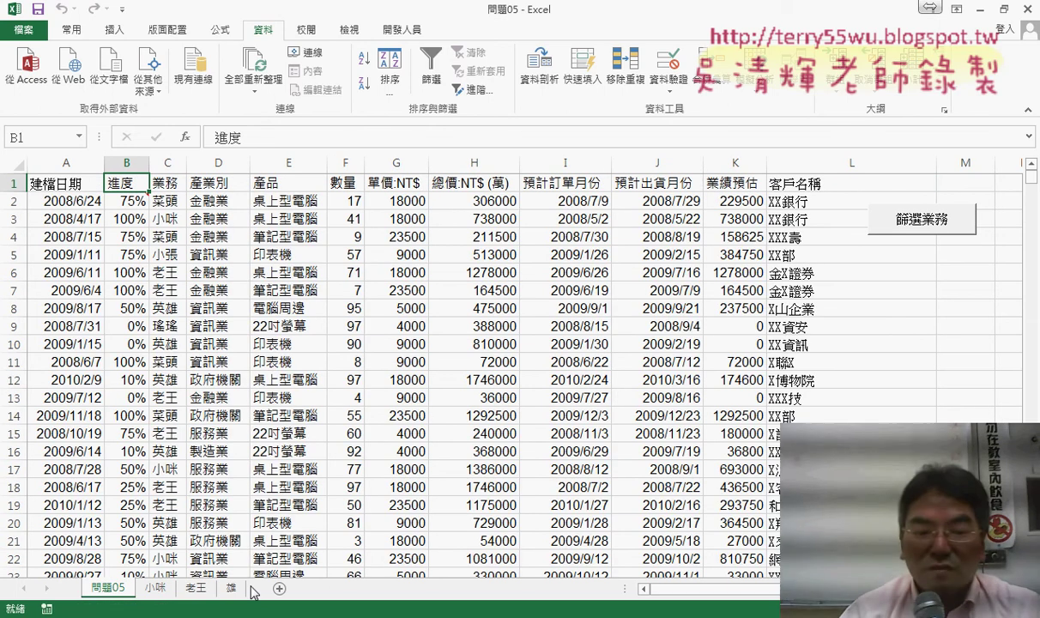
# Switch to the Google Docs notes and underline the On Error Resume Next line
pyautogui.moveTo(163, 614)
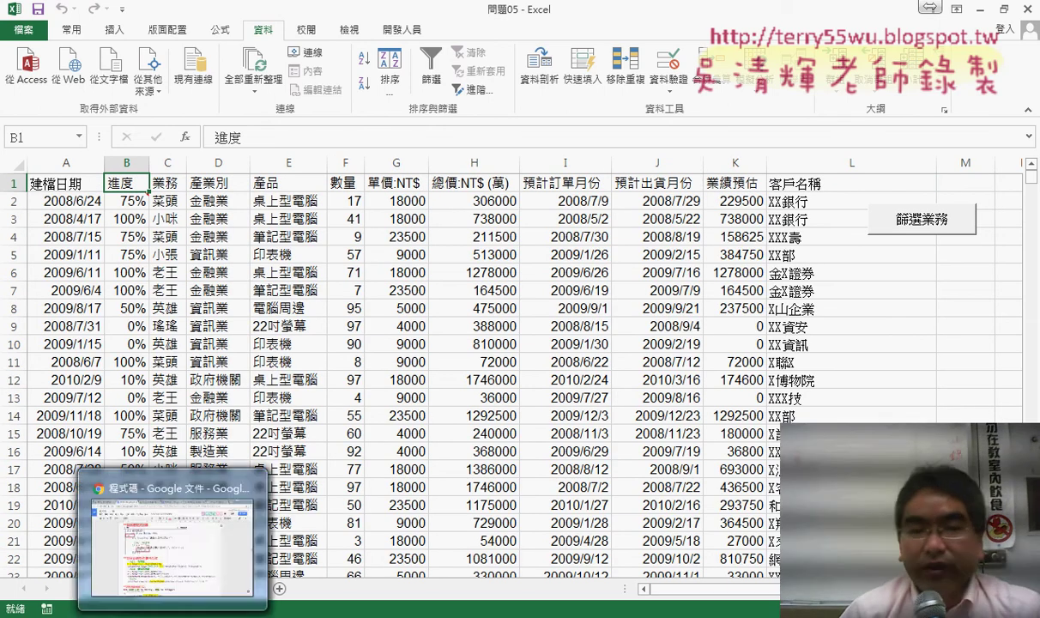
pyautogui.click(182, 515)
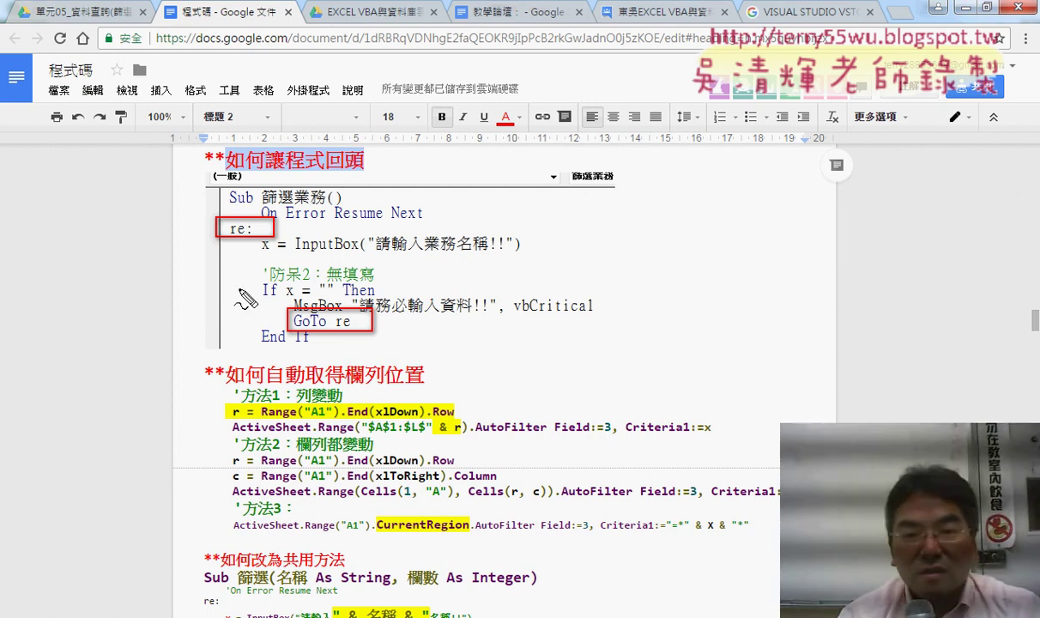
pyautogui.moveTo(425, 221)
pyautogui.mouseDown()
pyautogui.moveTo(323, 228)
pyautogui.moveTo(245, 206)
pyautogui.moveTo(361, 191)
pyautogui.moveTo(417, 210)
pyautogui.moveTo(426, 234)
pyautogui.mouseUp()
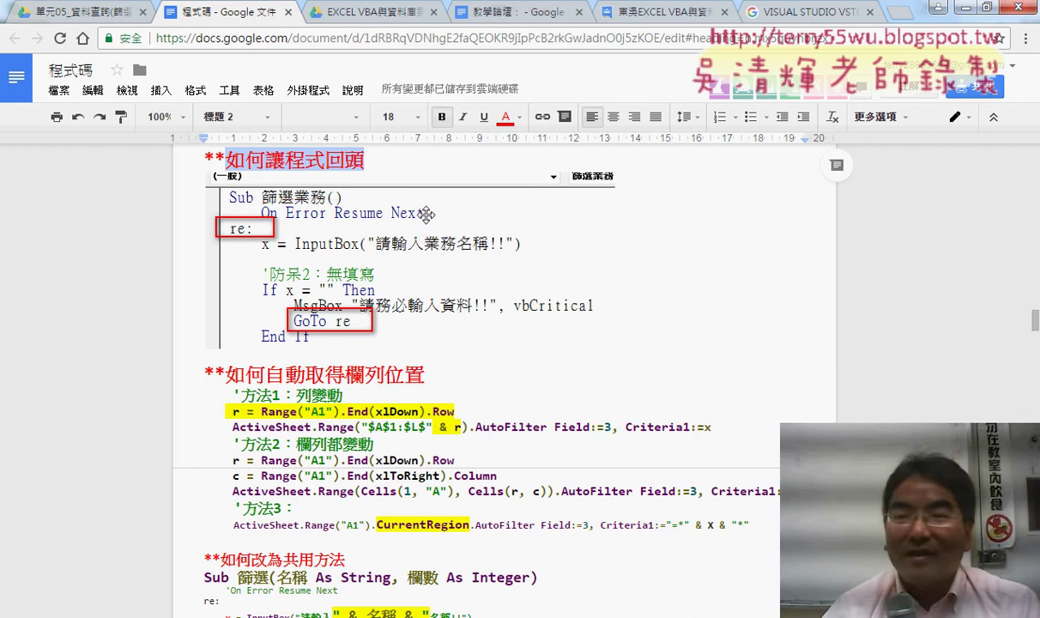
# Minimize Chrome and open the 篩選業務 button's macro code via 指定巨集 > 編輯
pyautogui.click(964, 8)
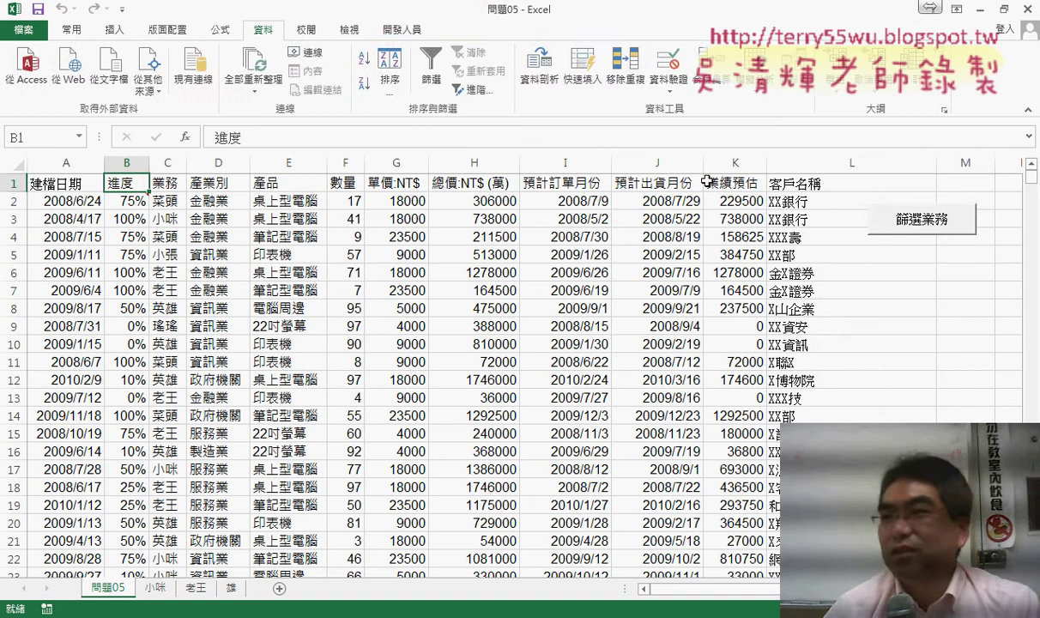
pyautogui.rightClick(934, 228)
pyautogui.click(888, 359)
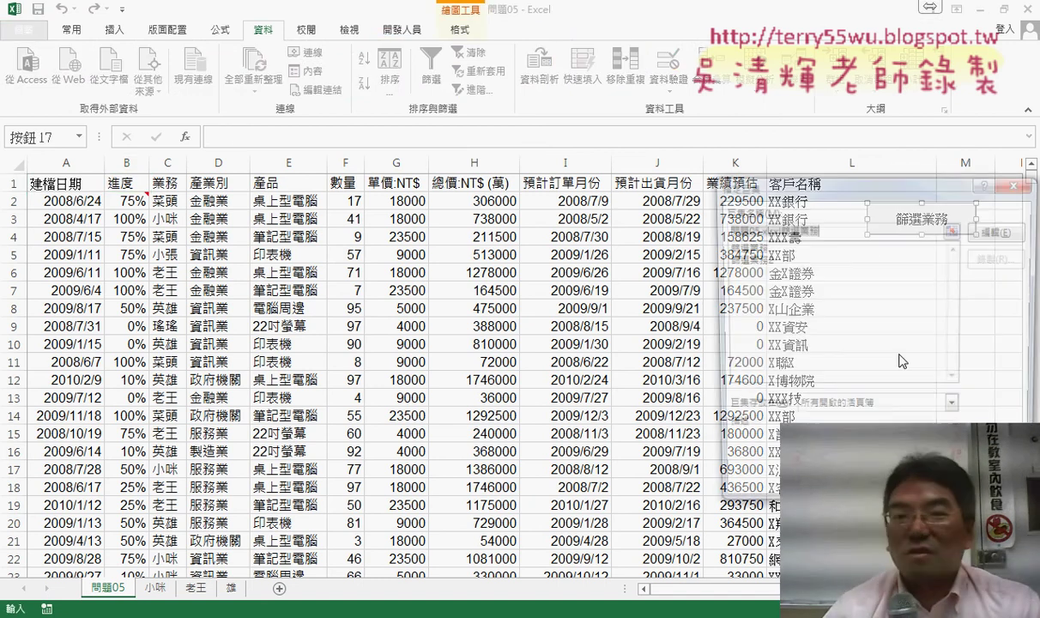
pyautogui.click(996, 231)
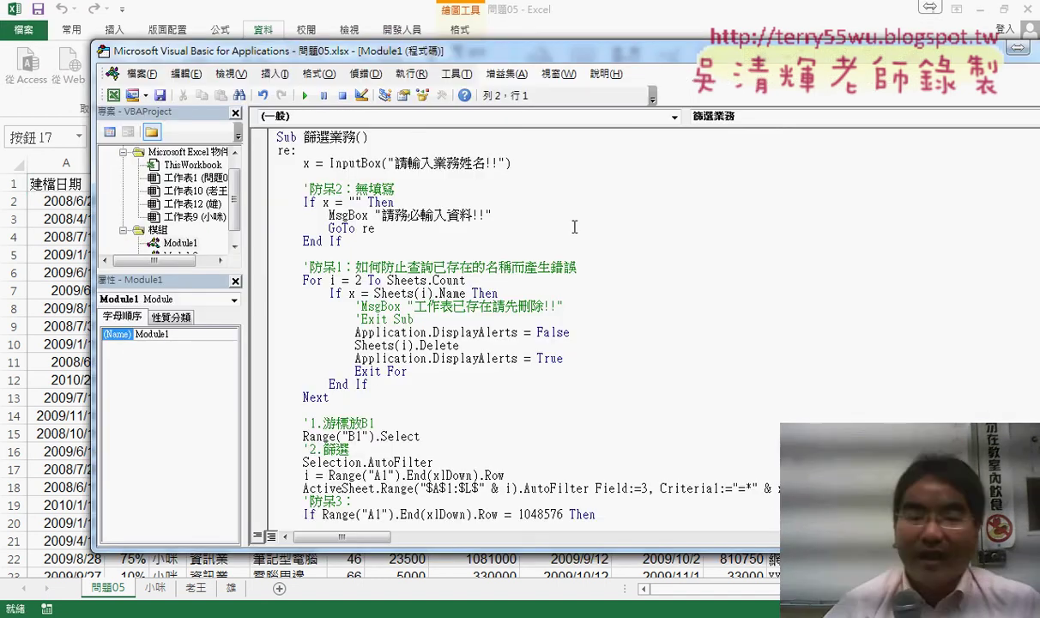
# Add an indented On Error Resume Next line right after the Sub line
pyautogui.press('Return')
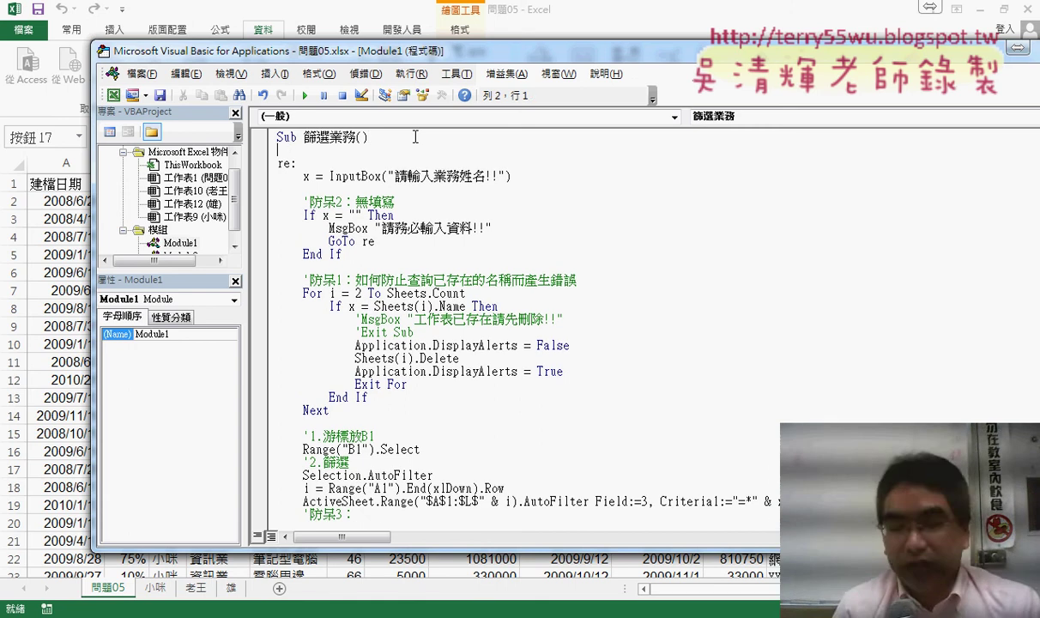
pyautogui.press('Tab')
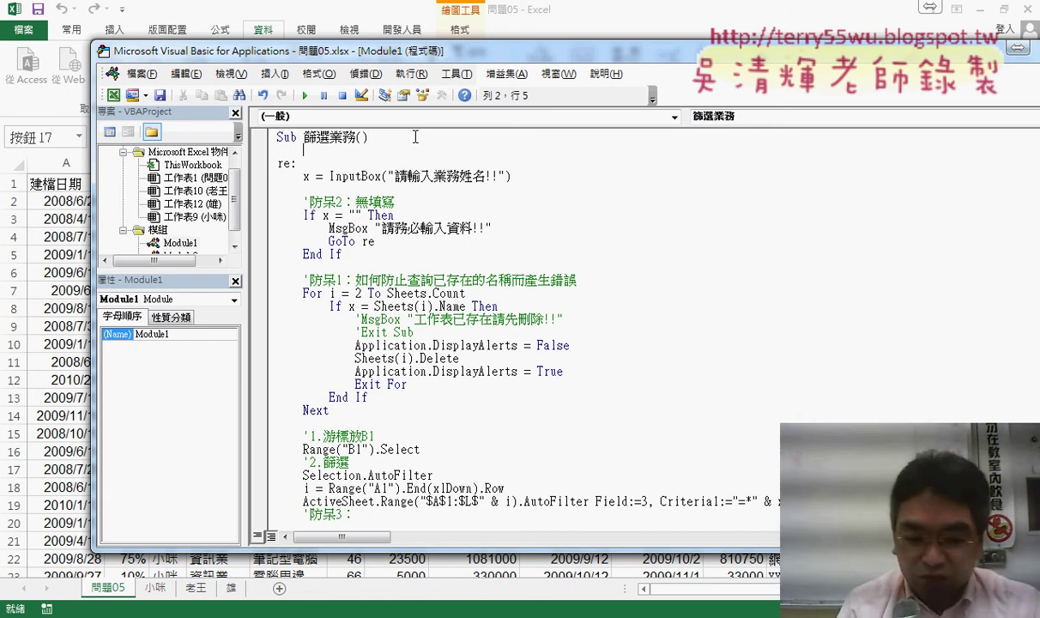
pyautogui.write('o')
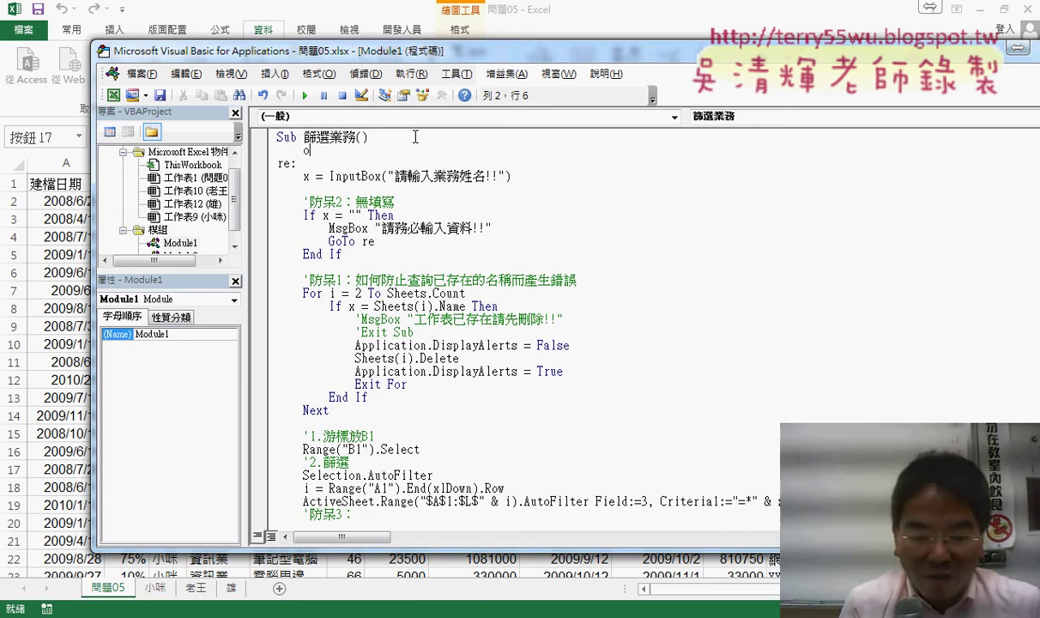
pyautogui.write('n e')
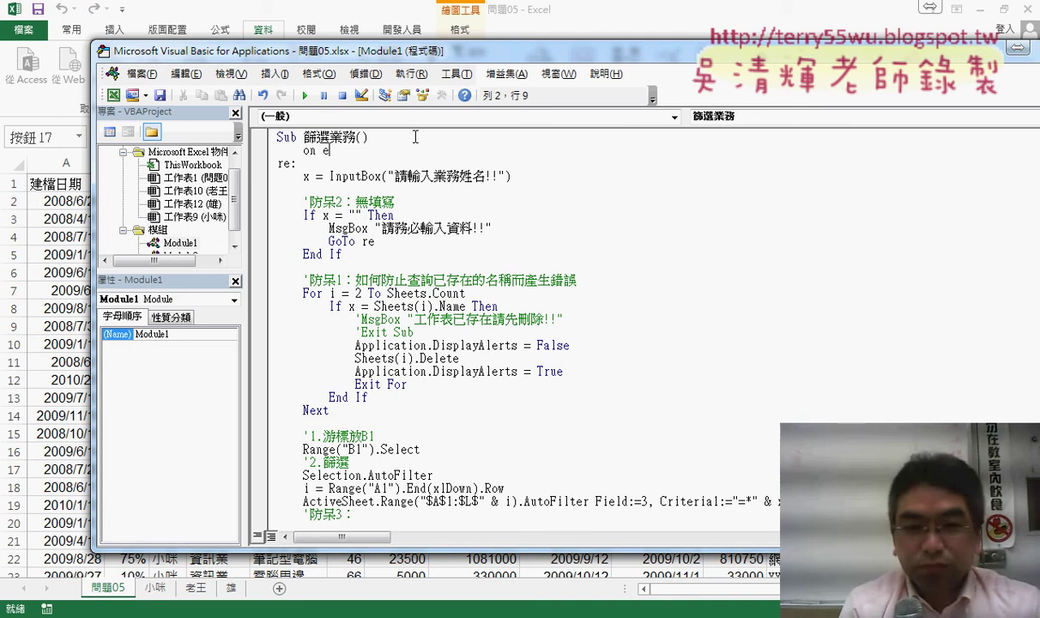
pyautogui.write('rror ')
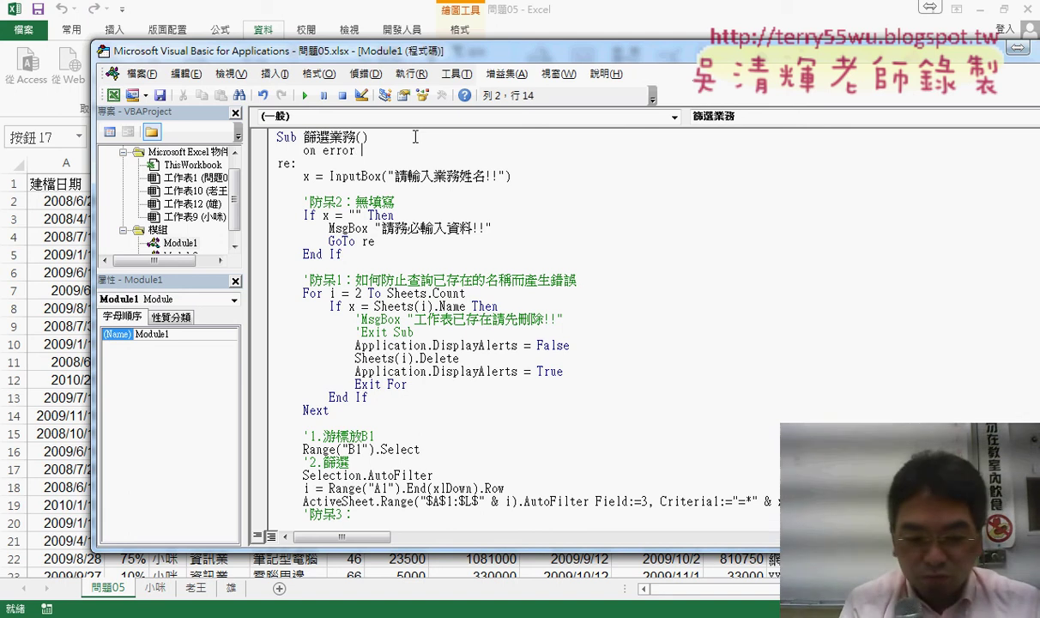
pyautogui.write('re')
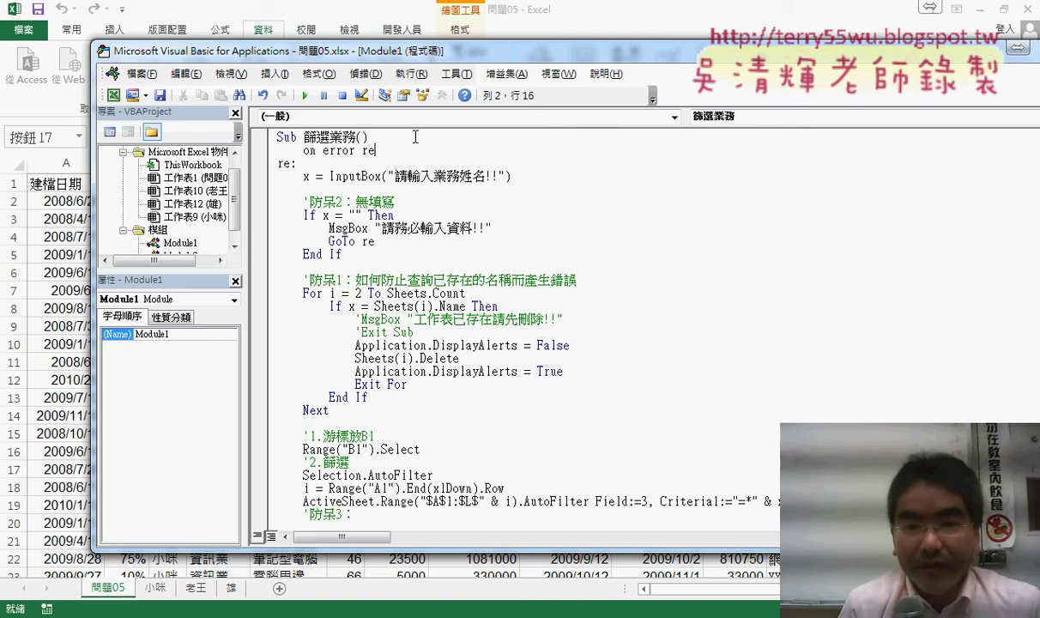
pyautogui.write('sum')
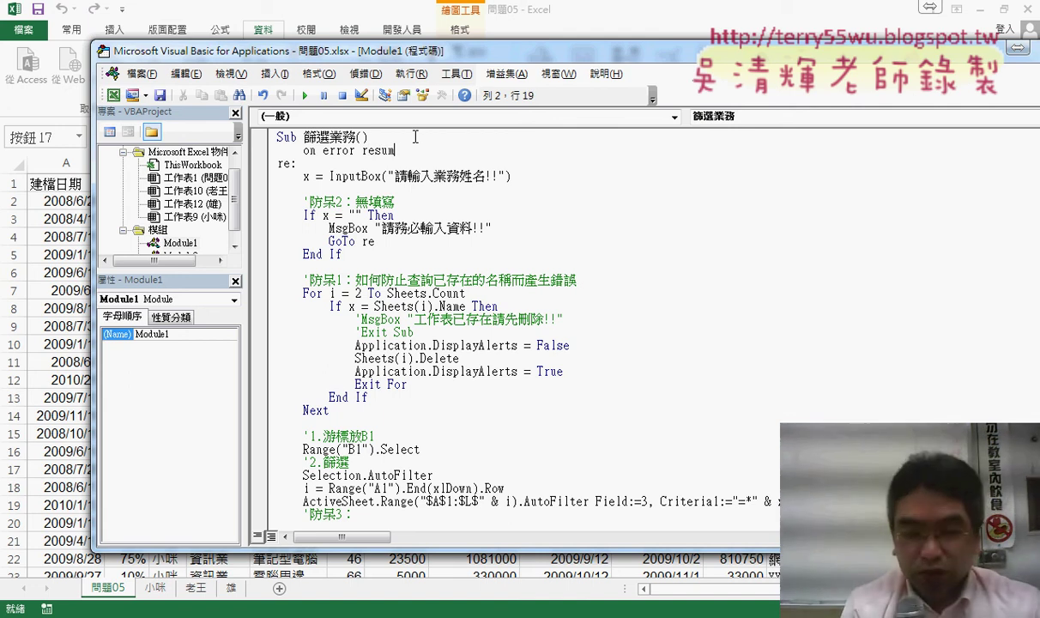
pyautogui.write('e ')
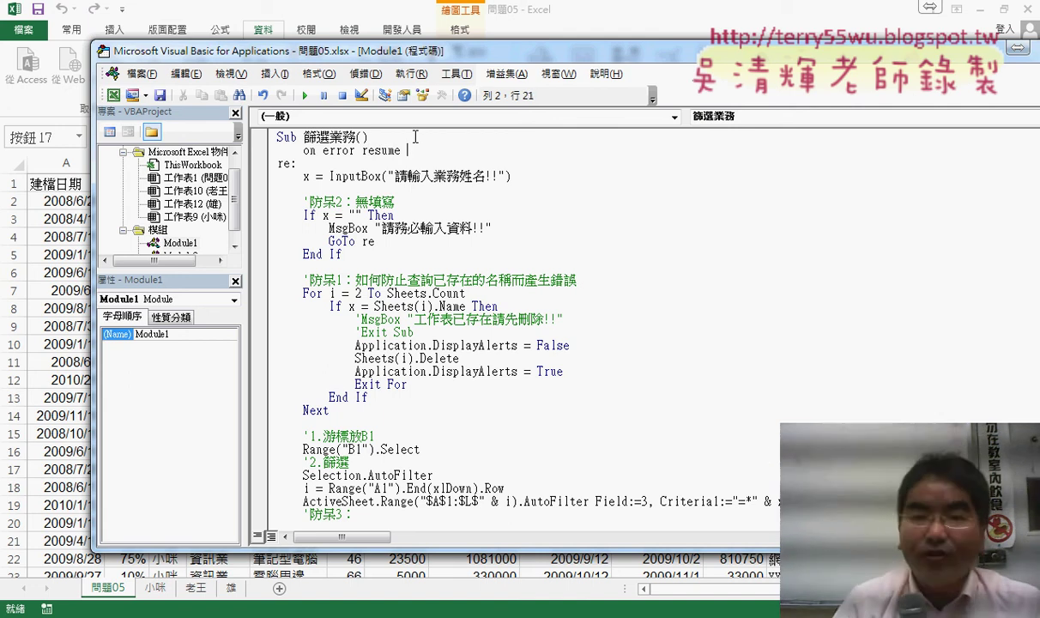
pyautogui.write('next')
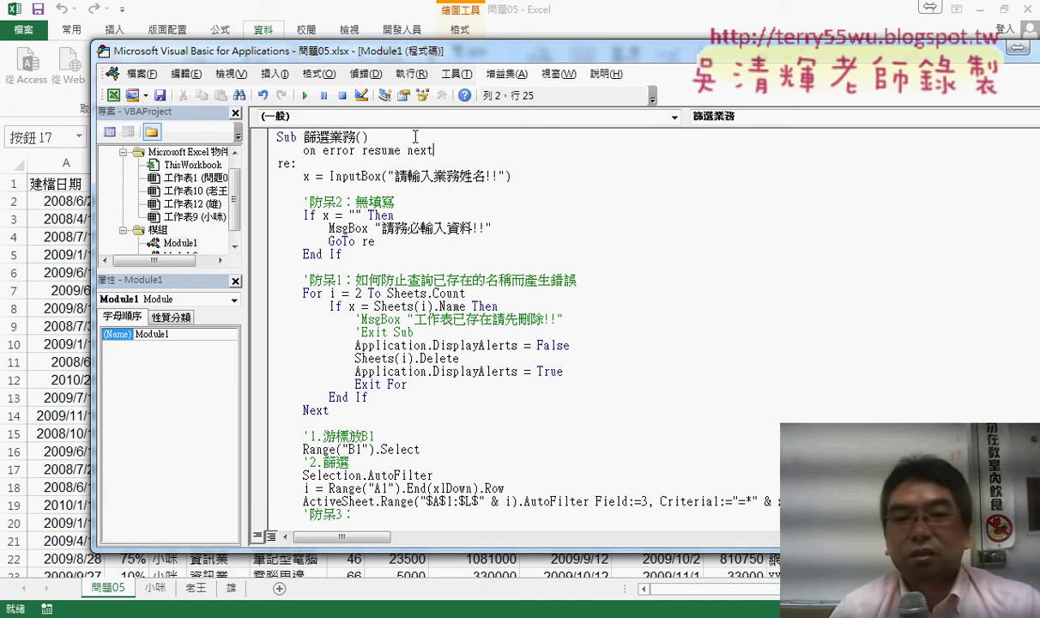
pyautogui.press('Down')
pyautogui.press('Down')
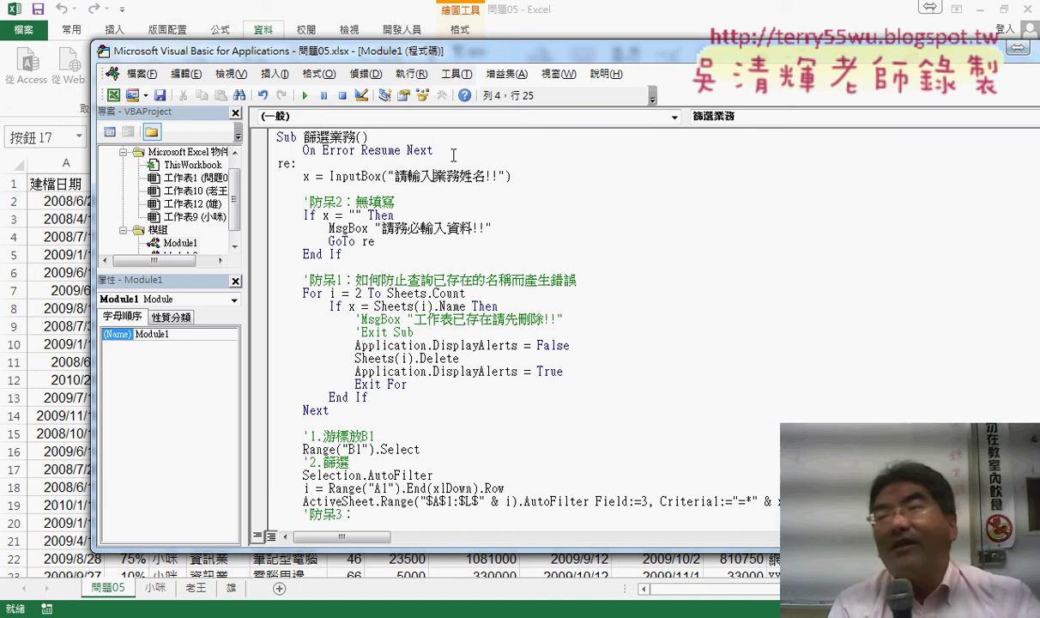
pyautogui.moveTo(454, 153); pyautogui.dragTo(302, 151)
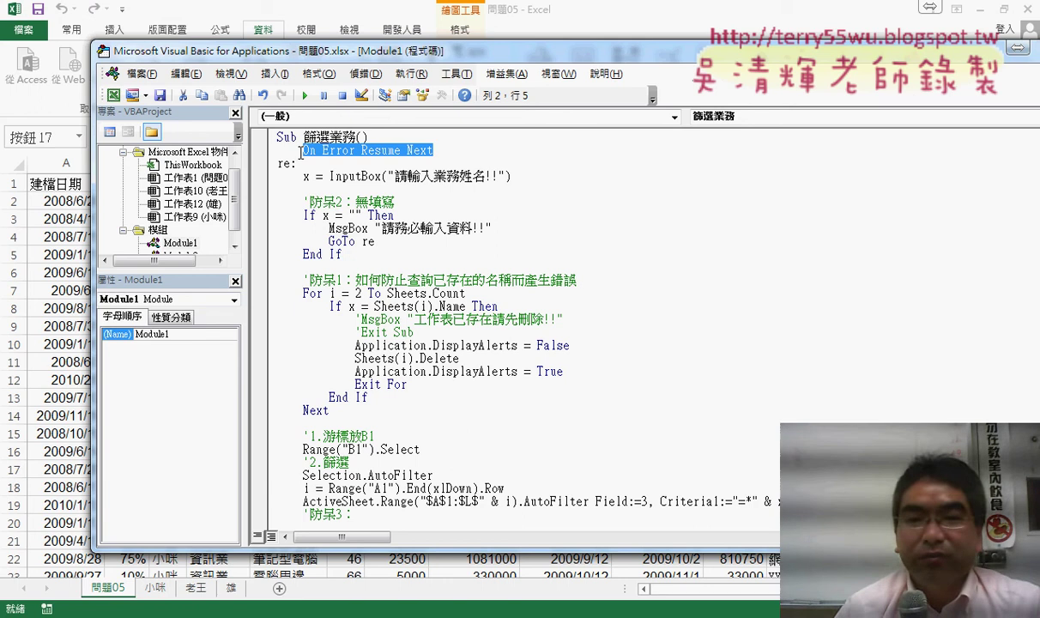
# Comment out the empty-input If…End If guard block and the re: label with Comment Block
pyautogui.moveTo(342, 254); pyautogui.dragTo(261, 204)
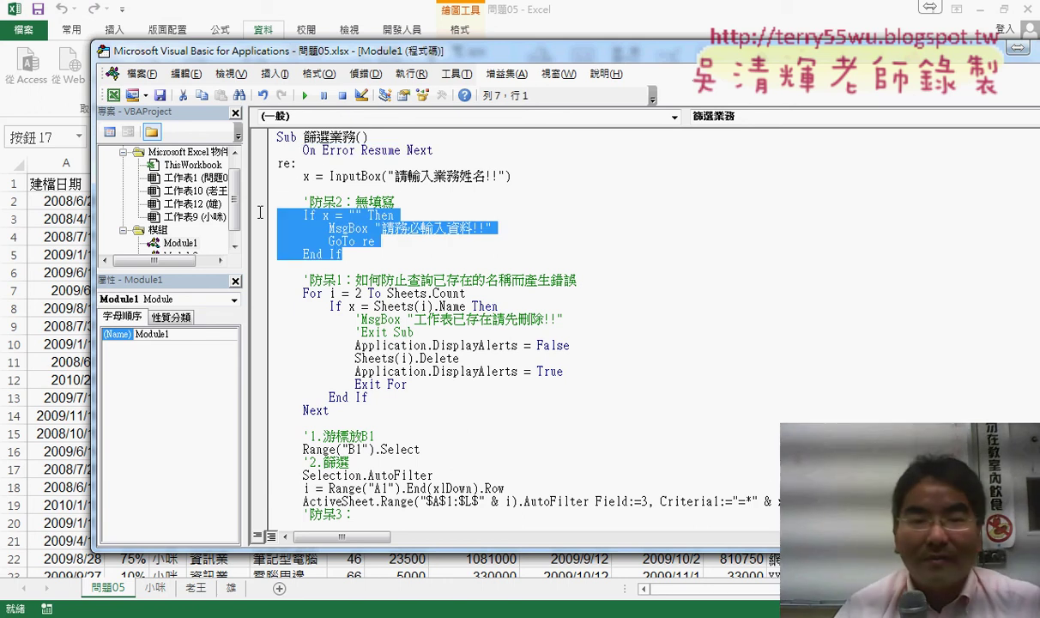
pyautogui.rightClick(359, 94)
pyautogui.click(397, 158)
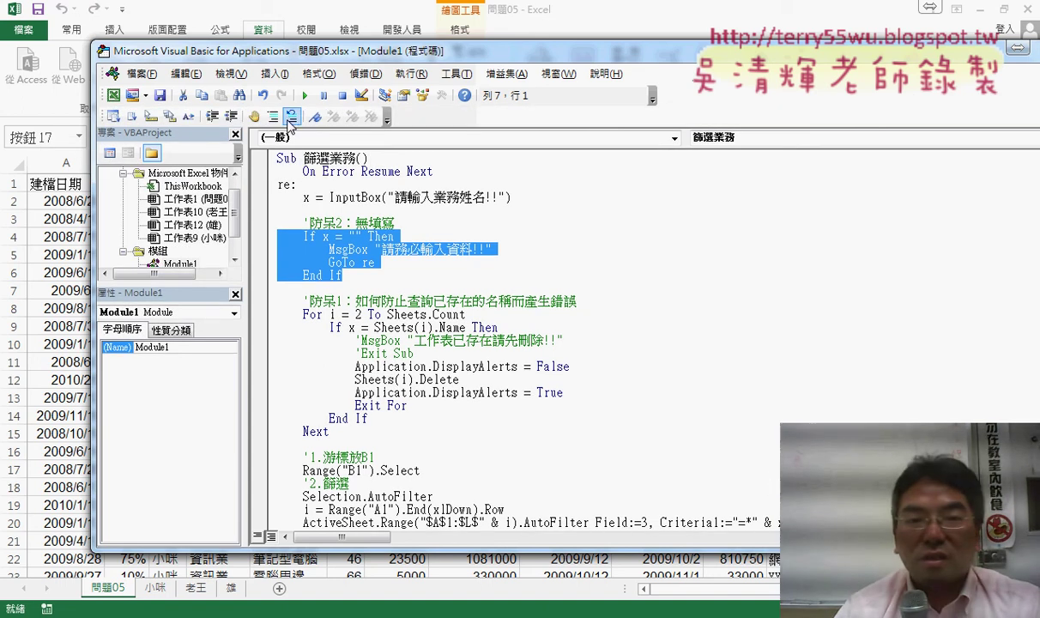
pyautogui.click(292, 117)
pyautogui.click(267, 185)
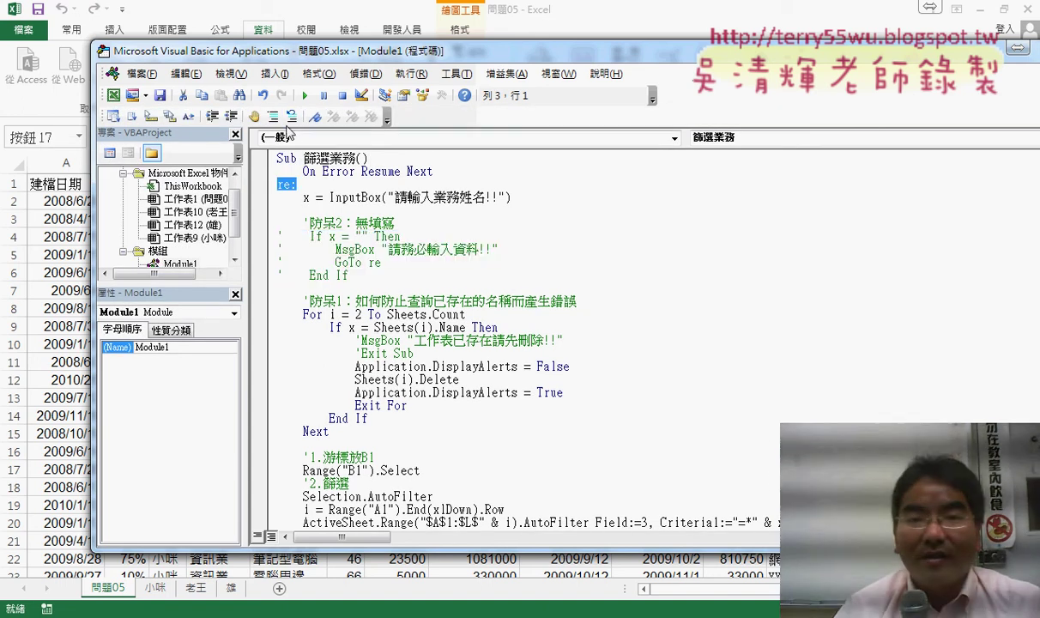
pyautogui.click(273, 117)
# Close the VBA editor and run the 篩選業務 macro from the worksheet
pyautogui.click(464, 95)
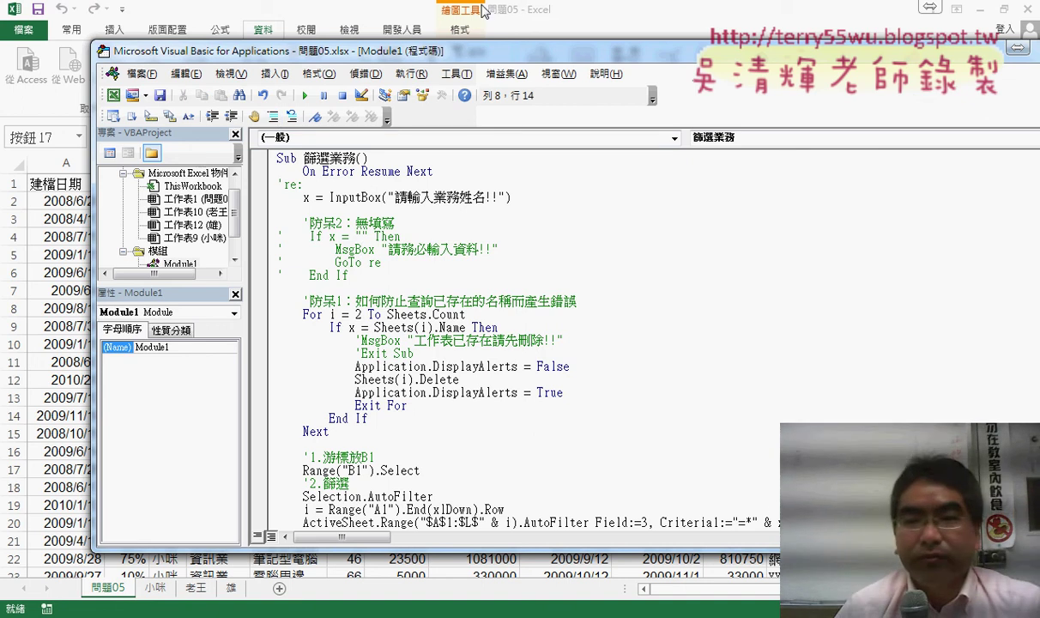
pyautogui.hotkey('alt', 'F11')
pyautogui.click(877, 214)
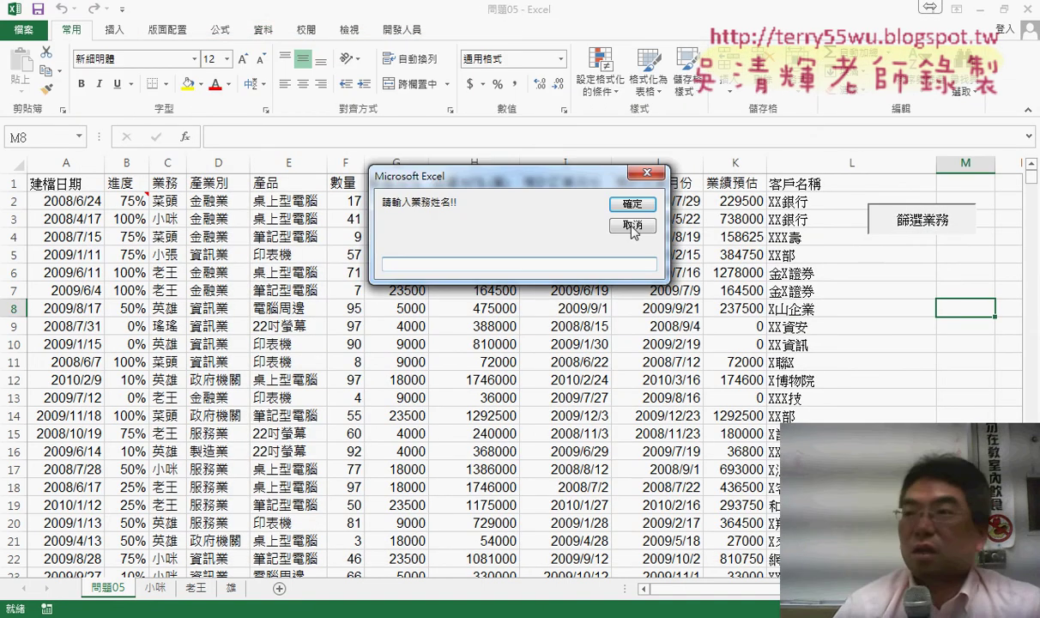
# Submit the name prompt empty, run 篩選業務 again, and submit it empty once more
pyautogui.click(629, 204)
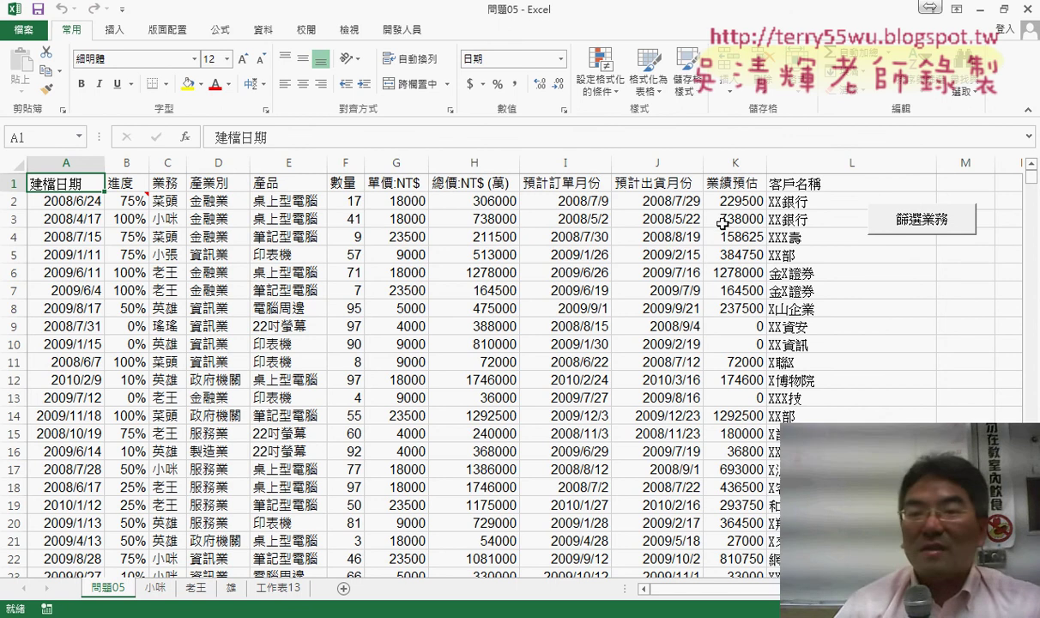
pyautogui.click(884, 220)
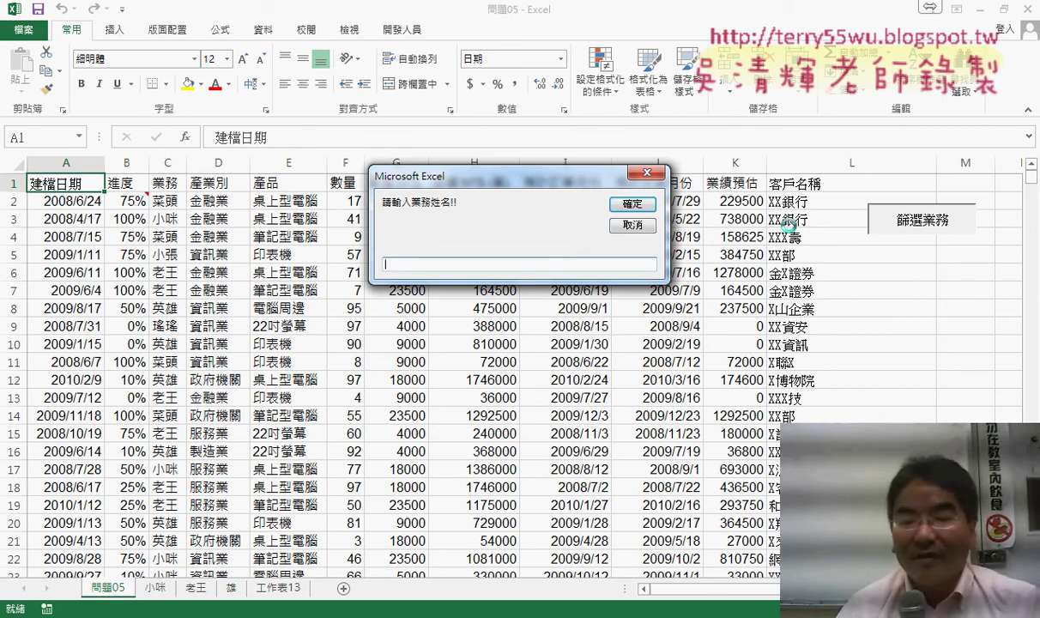
pyautogui.click(632, 204)
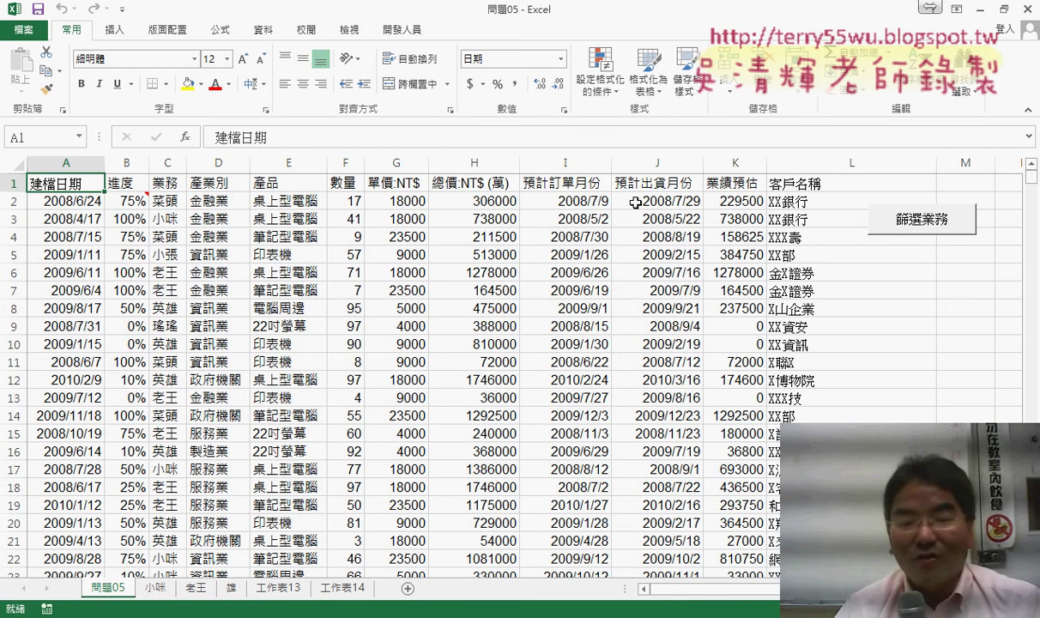
# Check the new sheets 工作表13 and 工作表14 for the copied records
pyautogui.click(273, 588)
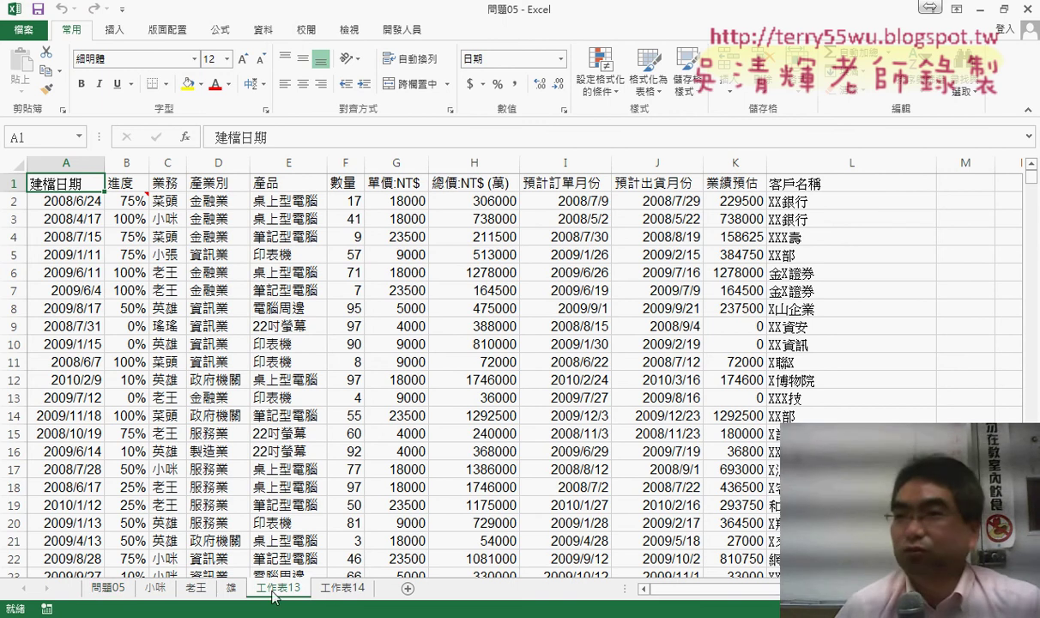
pyautogui.click(344, 589)
pyautogui.click(351, 589)
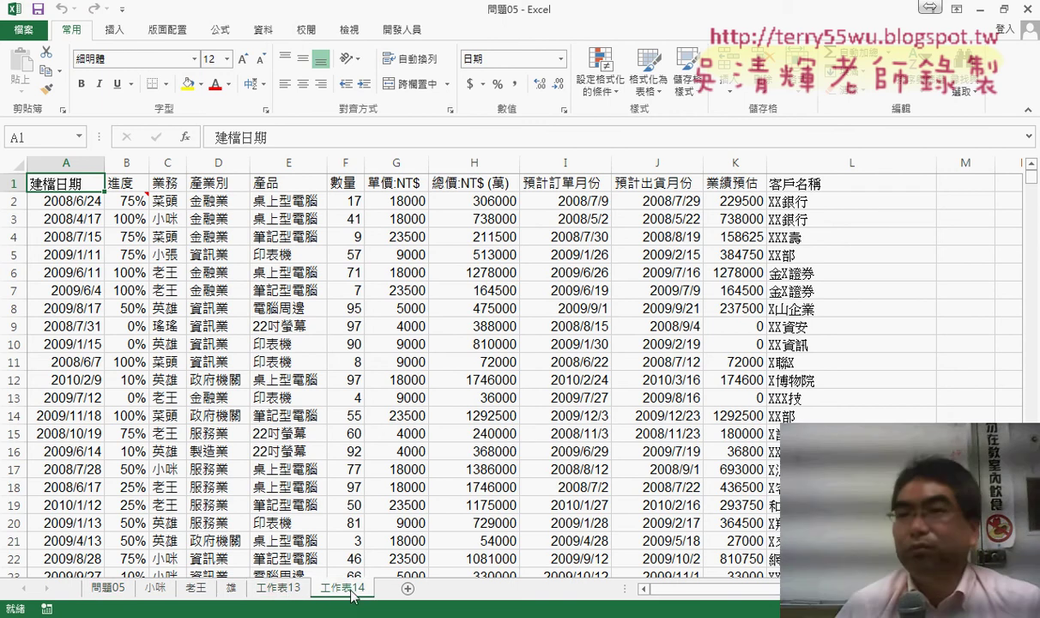
pyautogui.moveTo(351, 594); pyautogui.dragTo(342, 596)
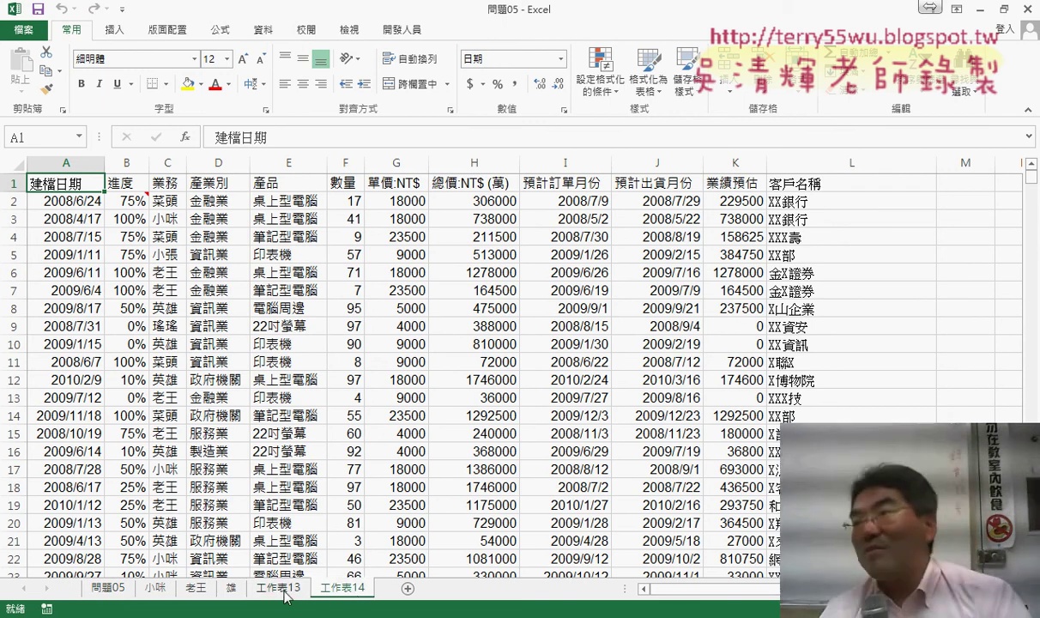
pyautogui.rightClick(342, 596)
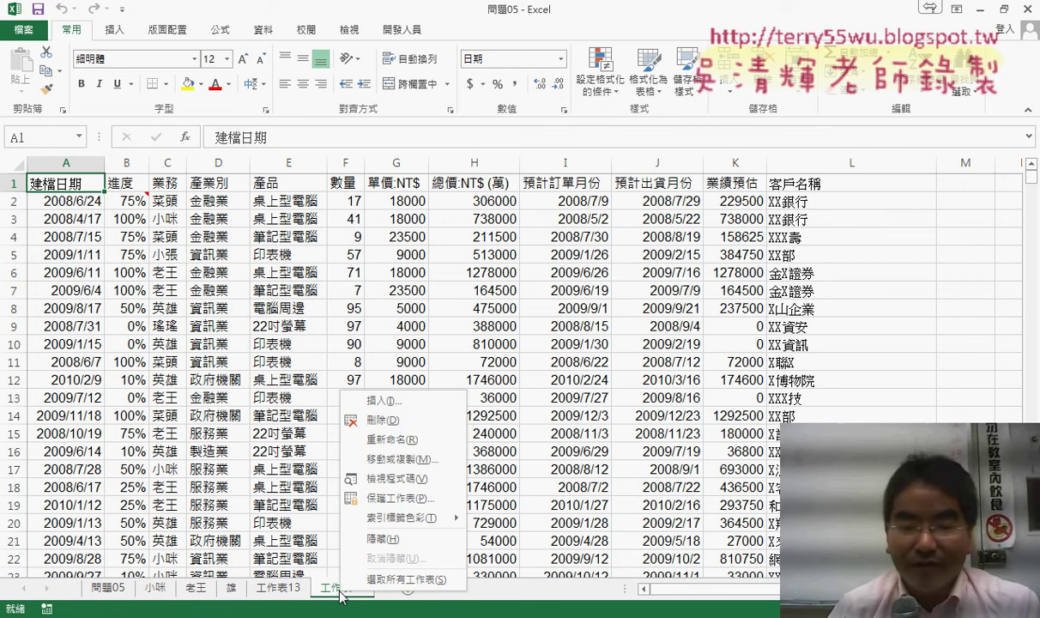
pyautogui.click(223, 617)
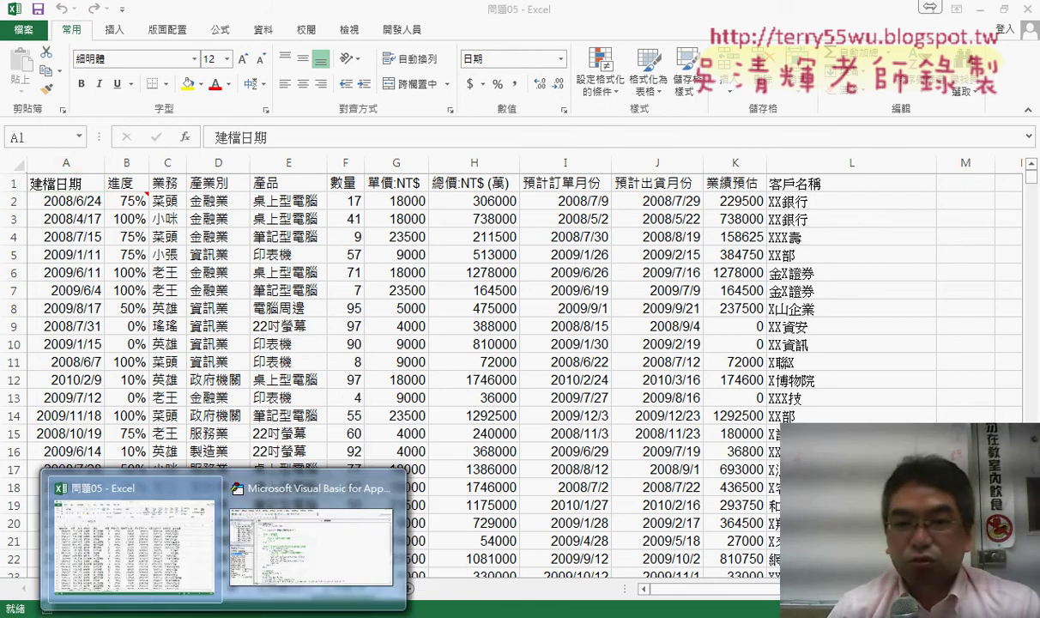
# Bring the VBA editor forward and select the On Error Resume Next line in 篩選業務
pyautogui.click(305, 515)
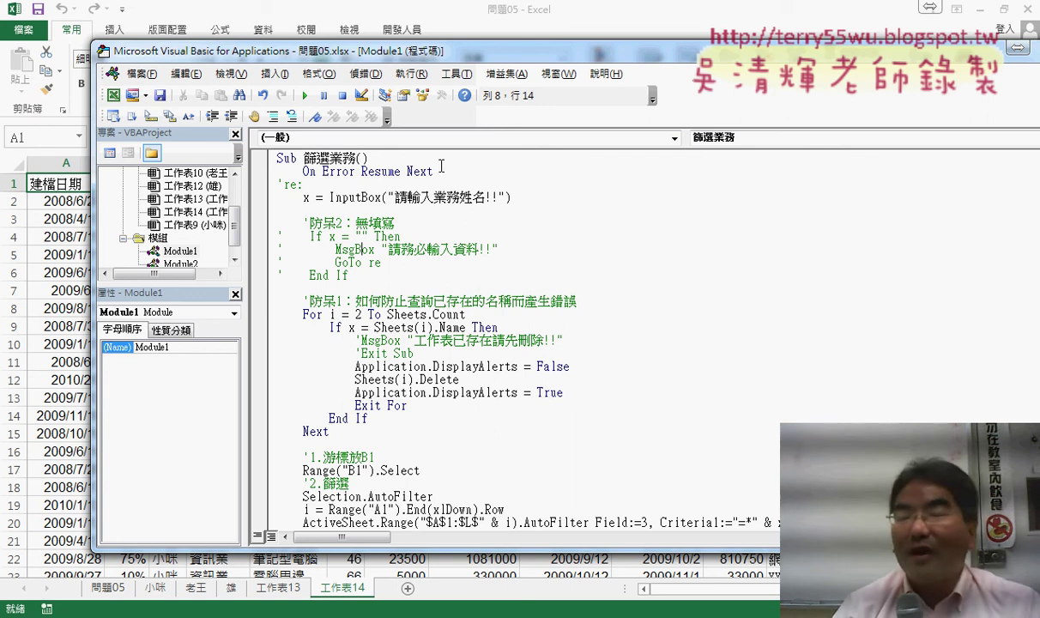
pyautogui.moveTo(441, 165); pyautogui.dragTo(306, 176)
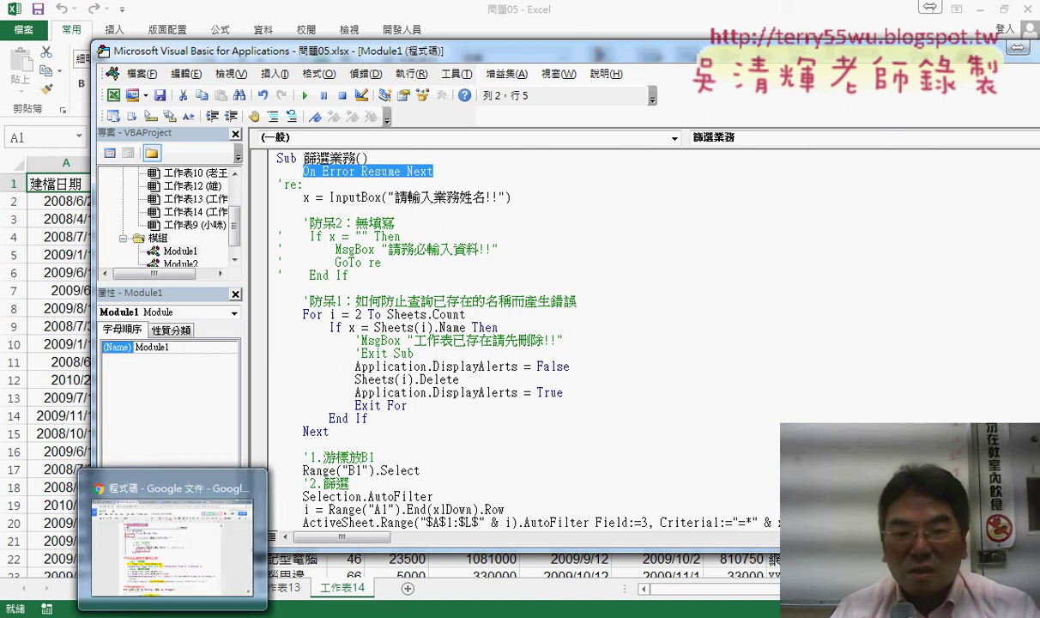
# Switch back to the 程式碼 notes in Google Docs
pyautogui.click(181, 603)
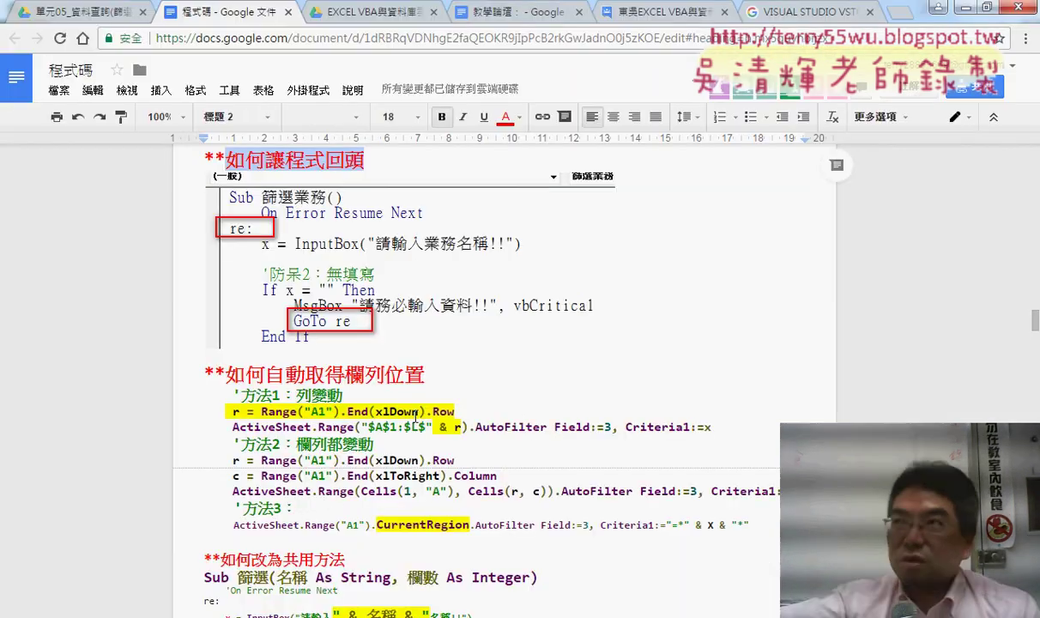